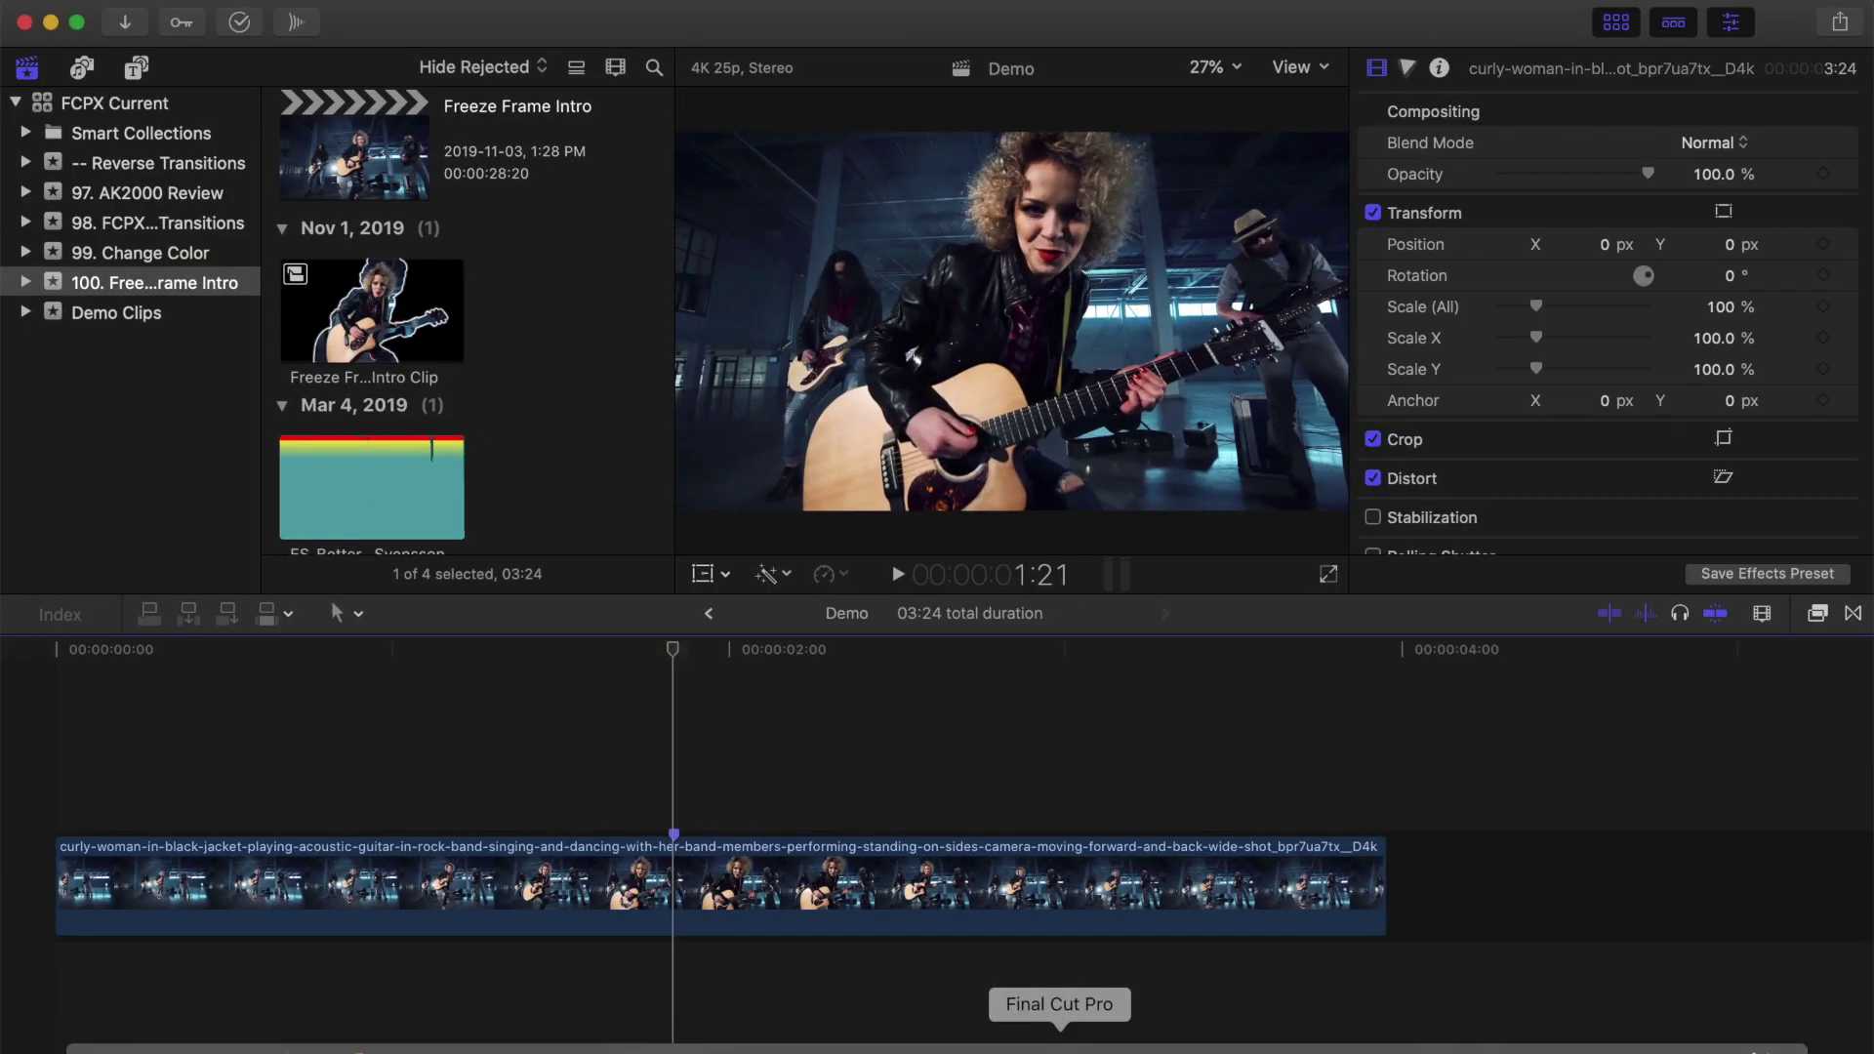
Insert a freeze frame of the guitarist at the playhead and trim the clip ending at it.
click(53, 767)
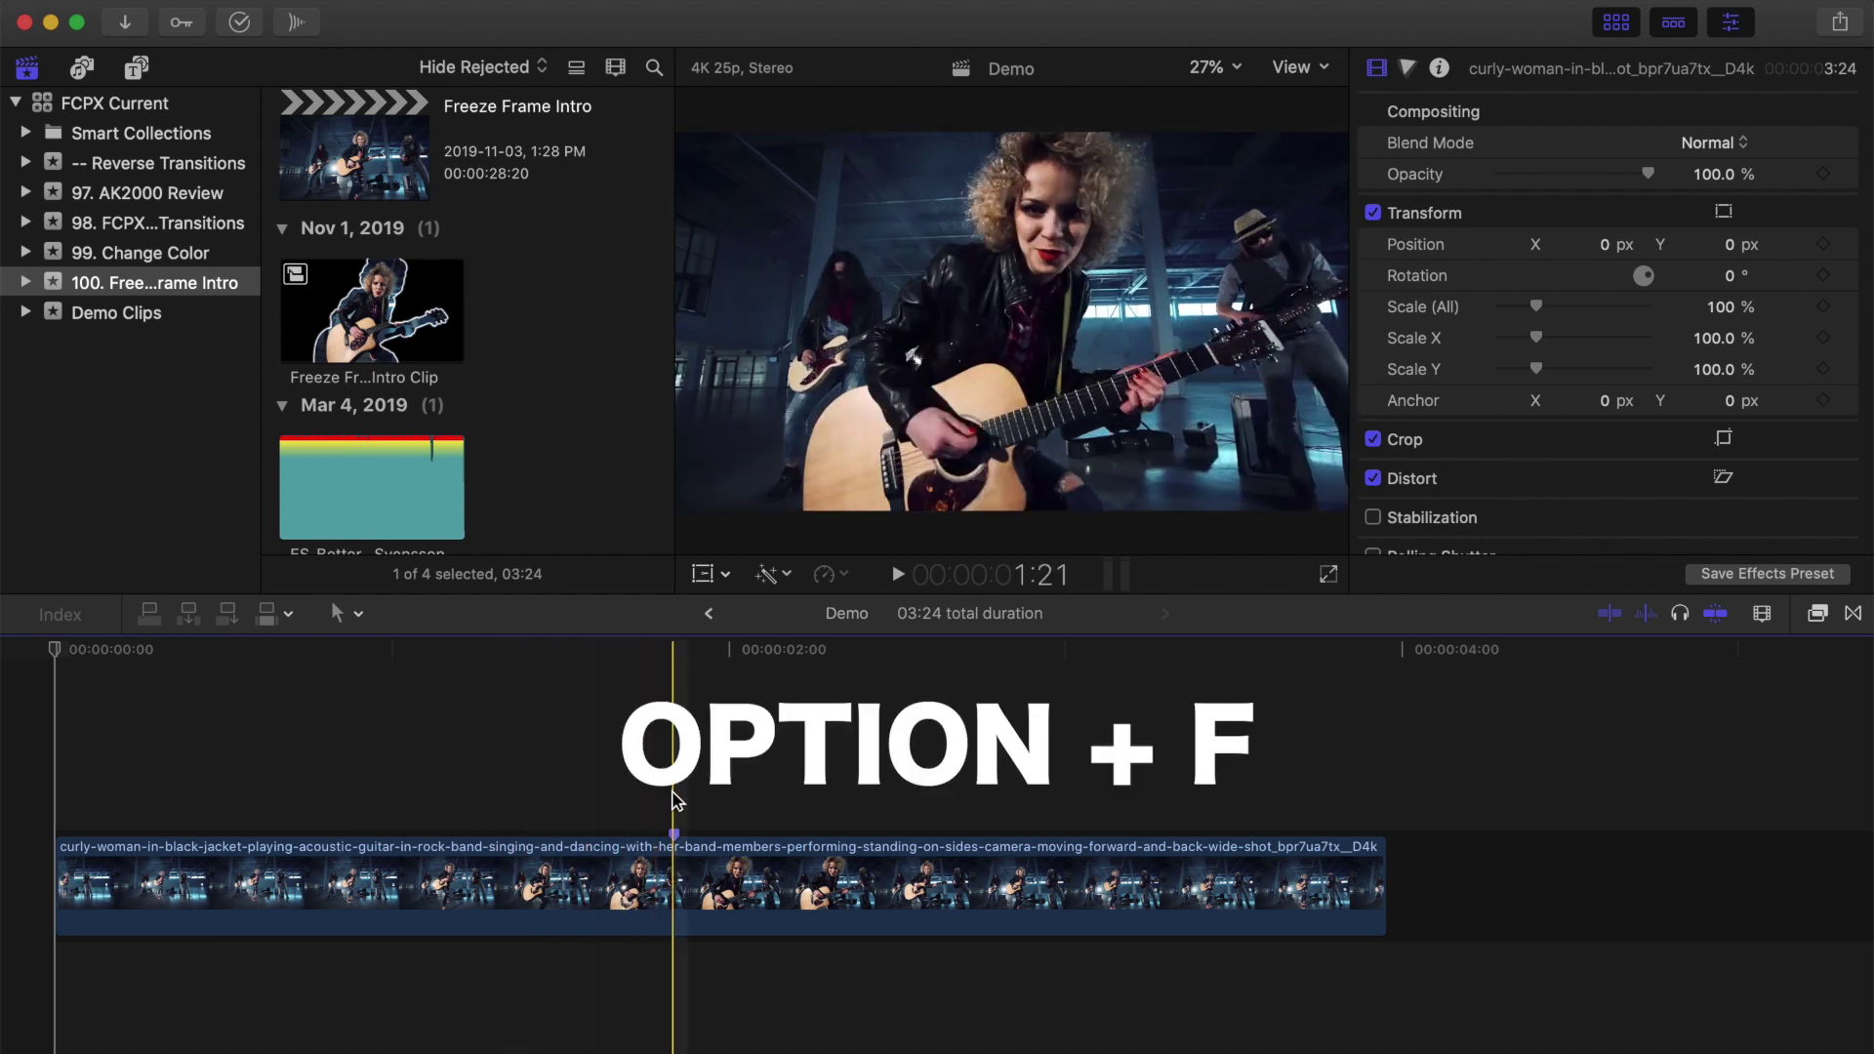
key(alt+f)
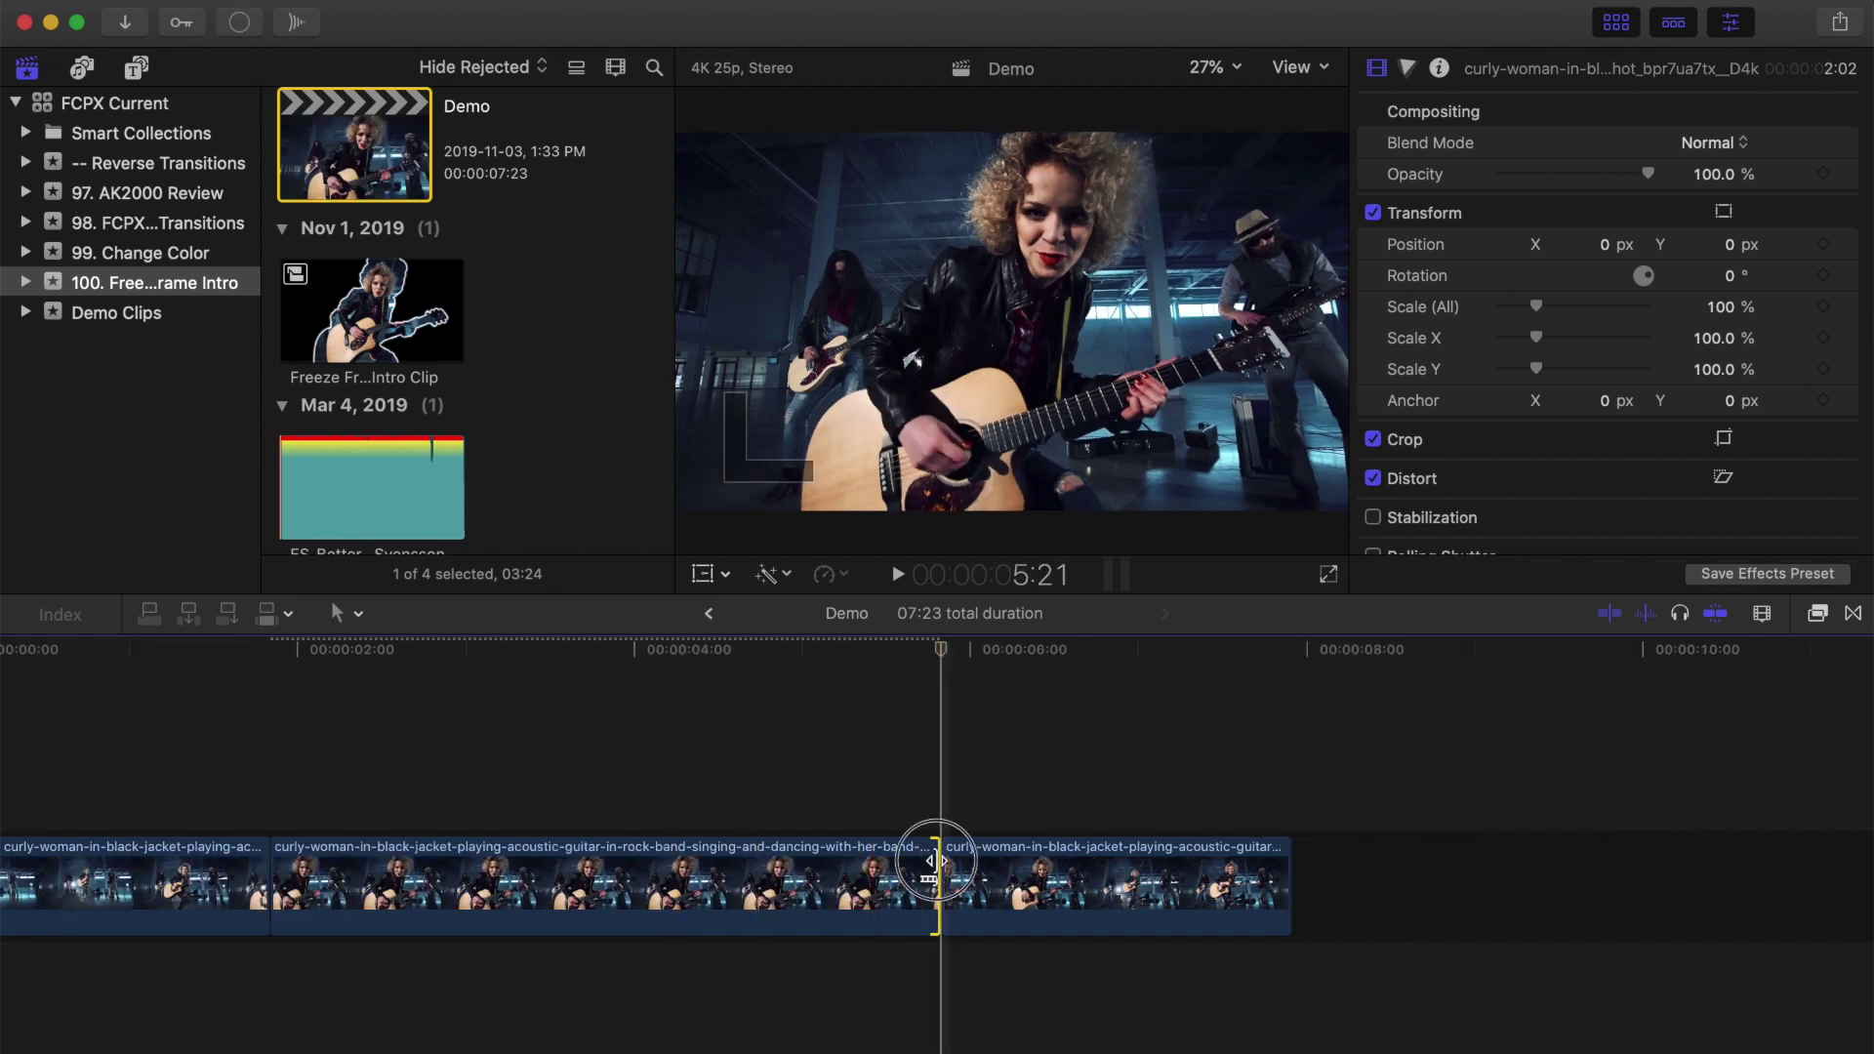
drag(938, 861, 767, 871)
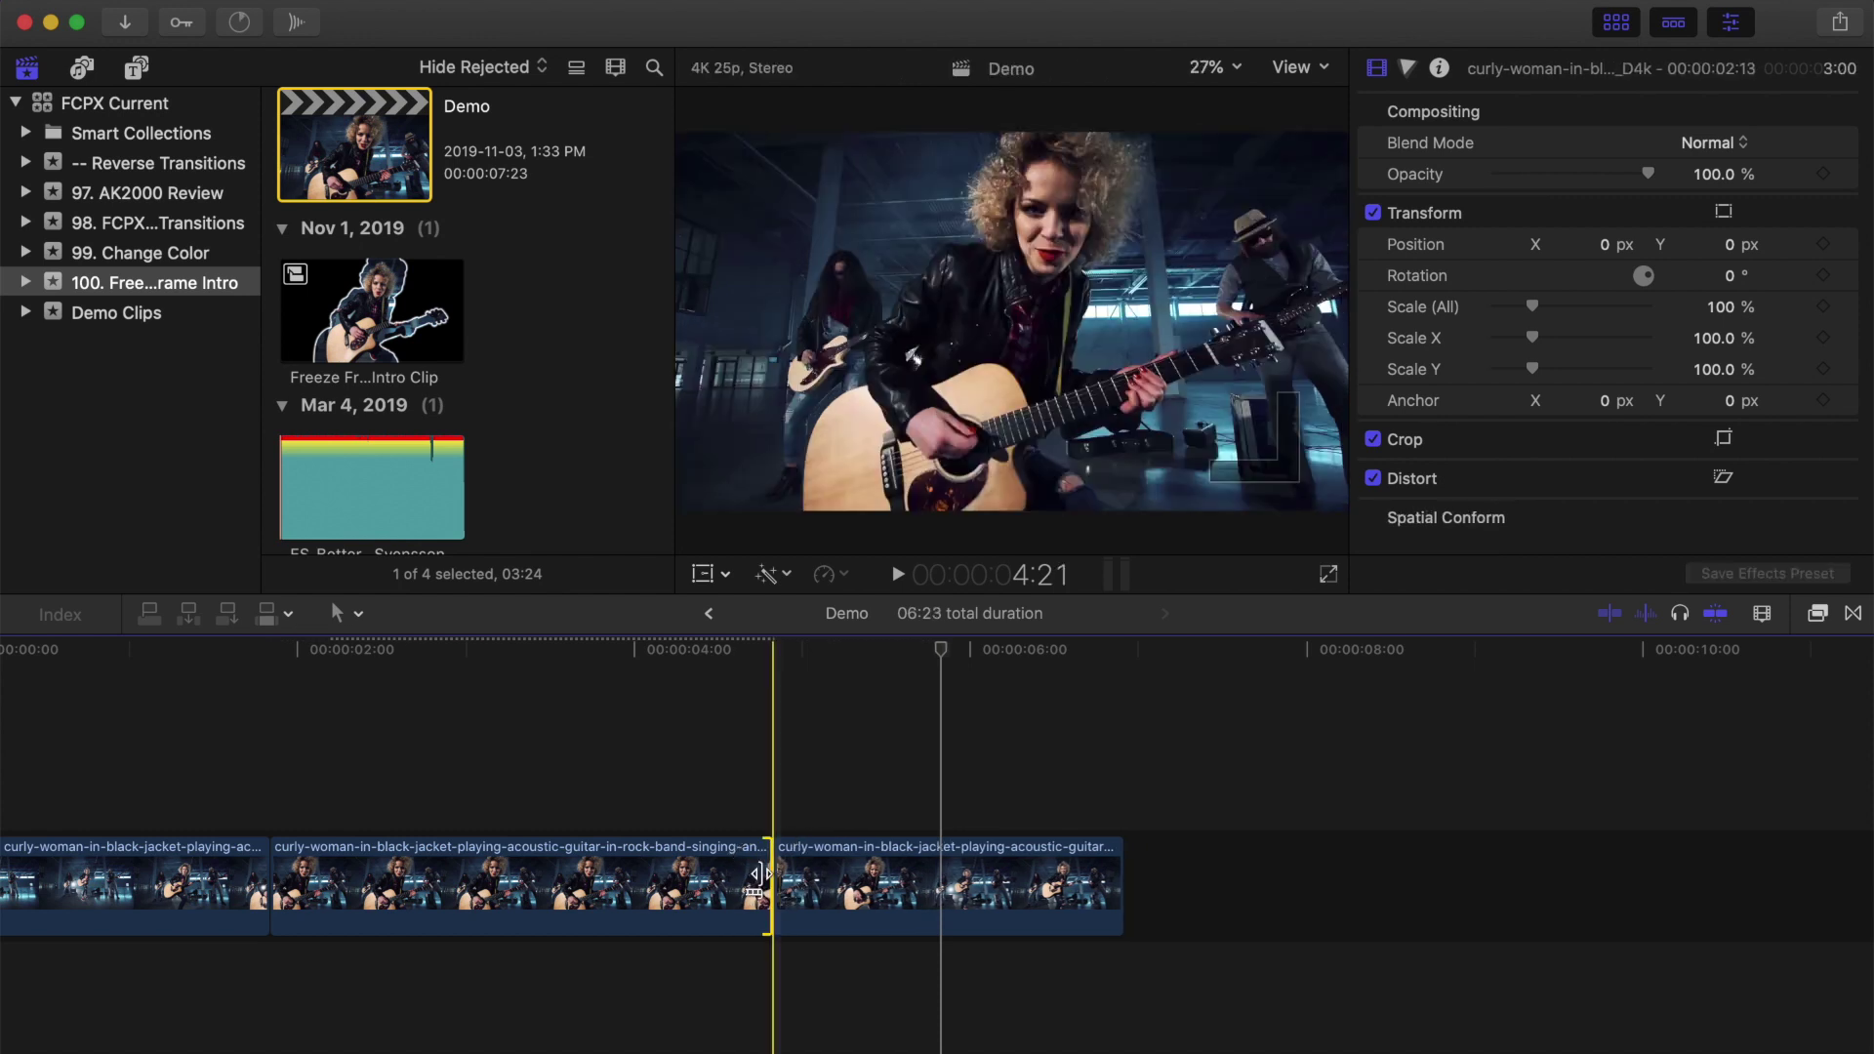
Copy the freeze frame onto a layer above and disable the original in the storyline.
click(524, 880)
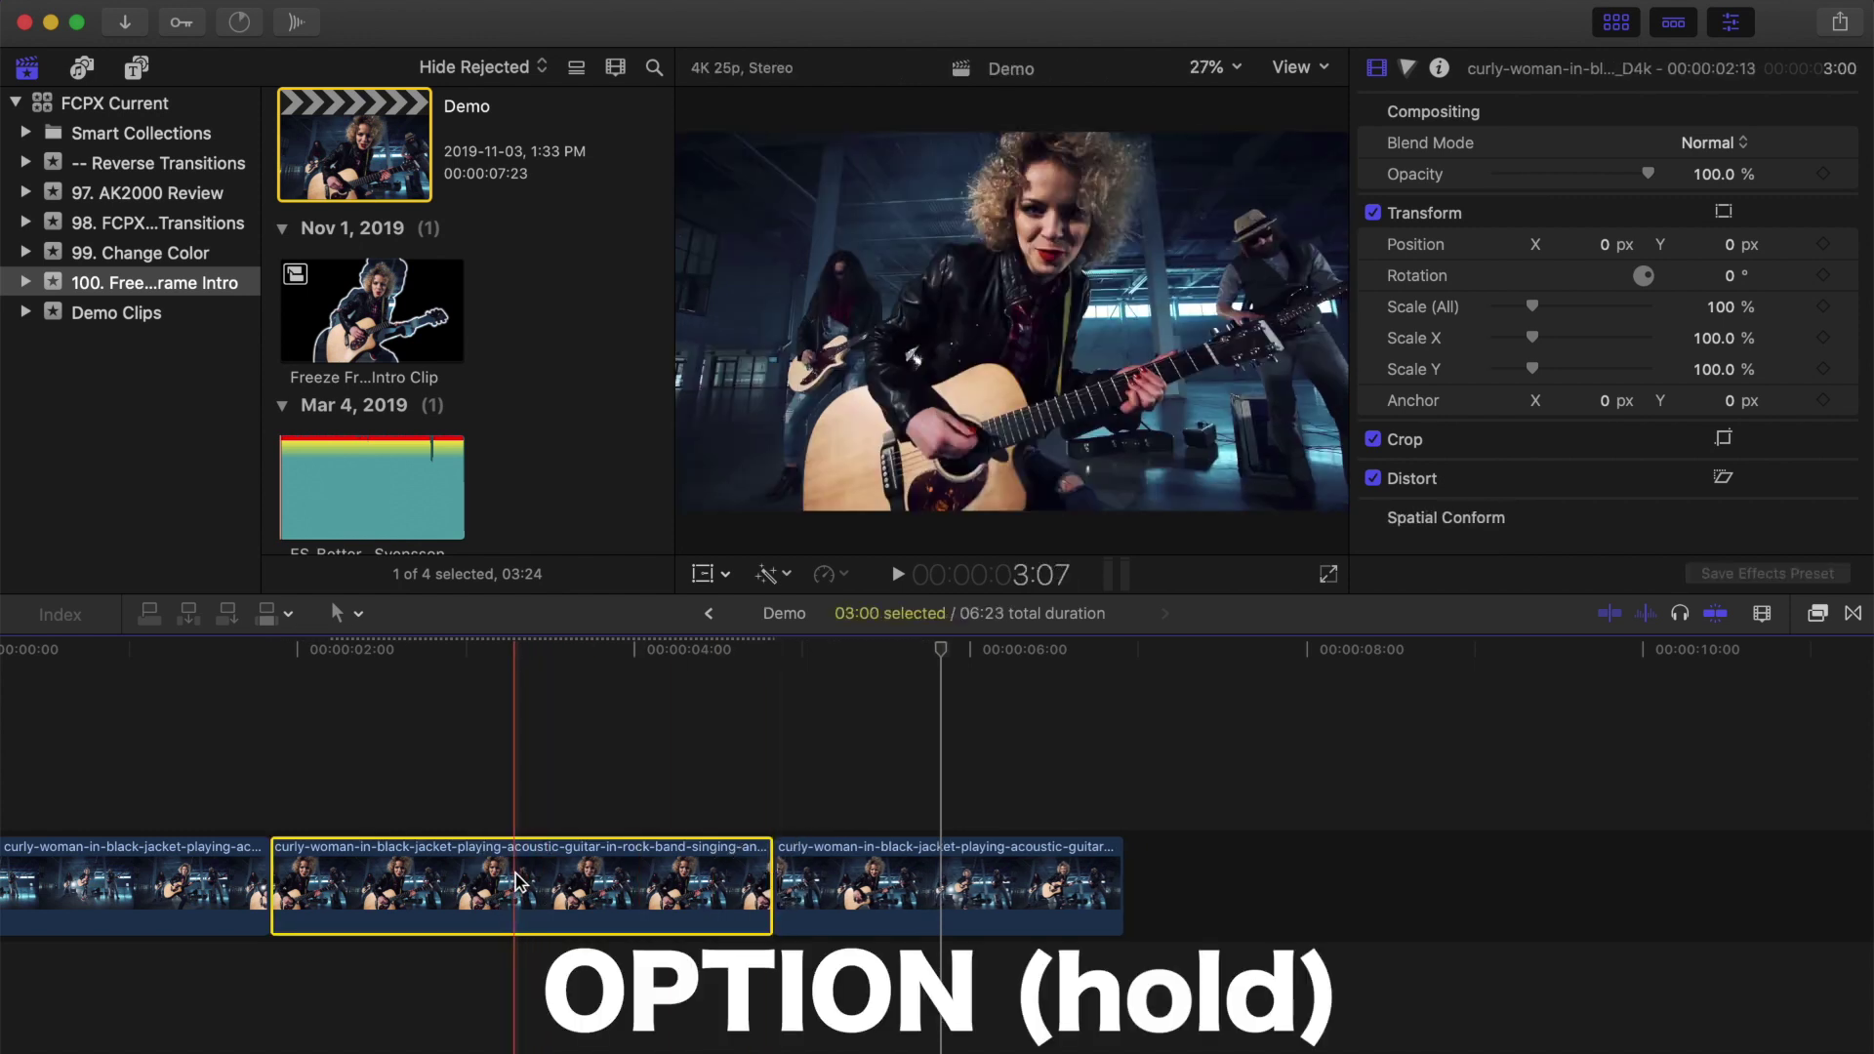
drag(516, 882, 507, 774)
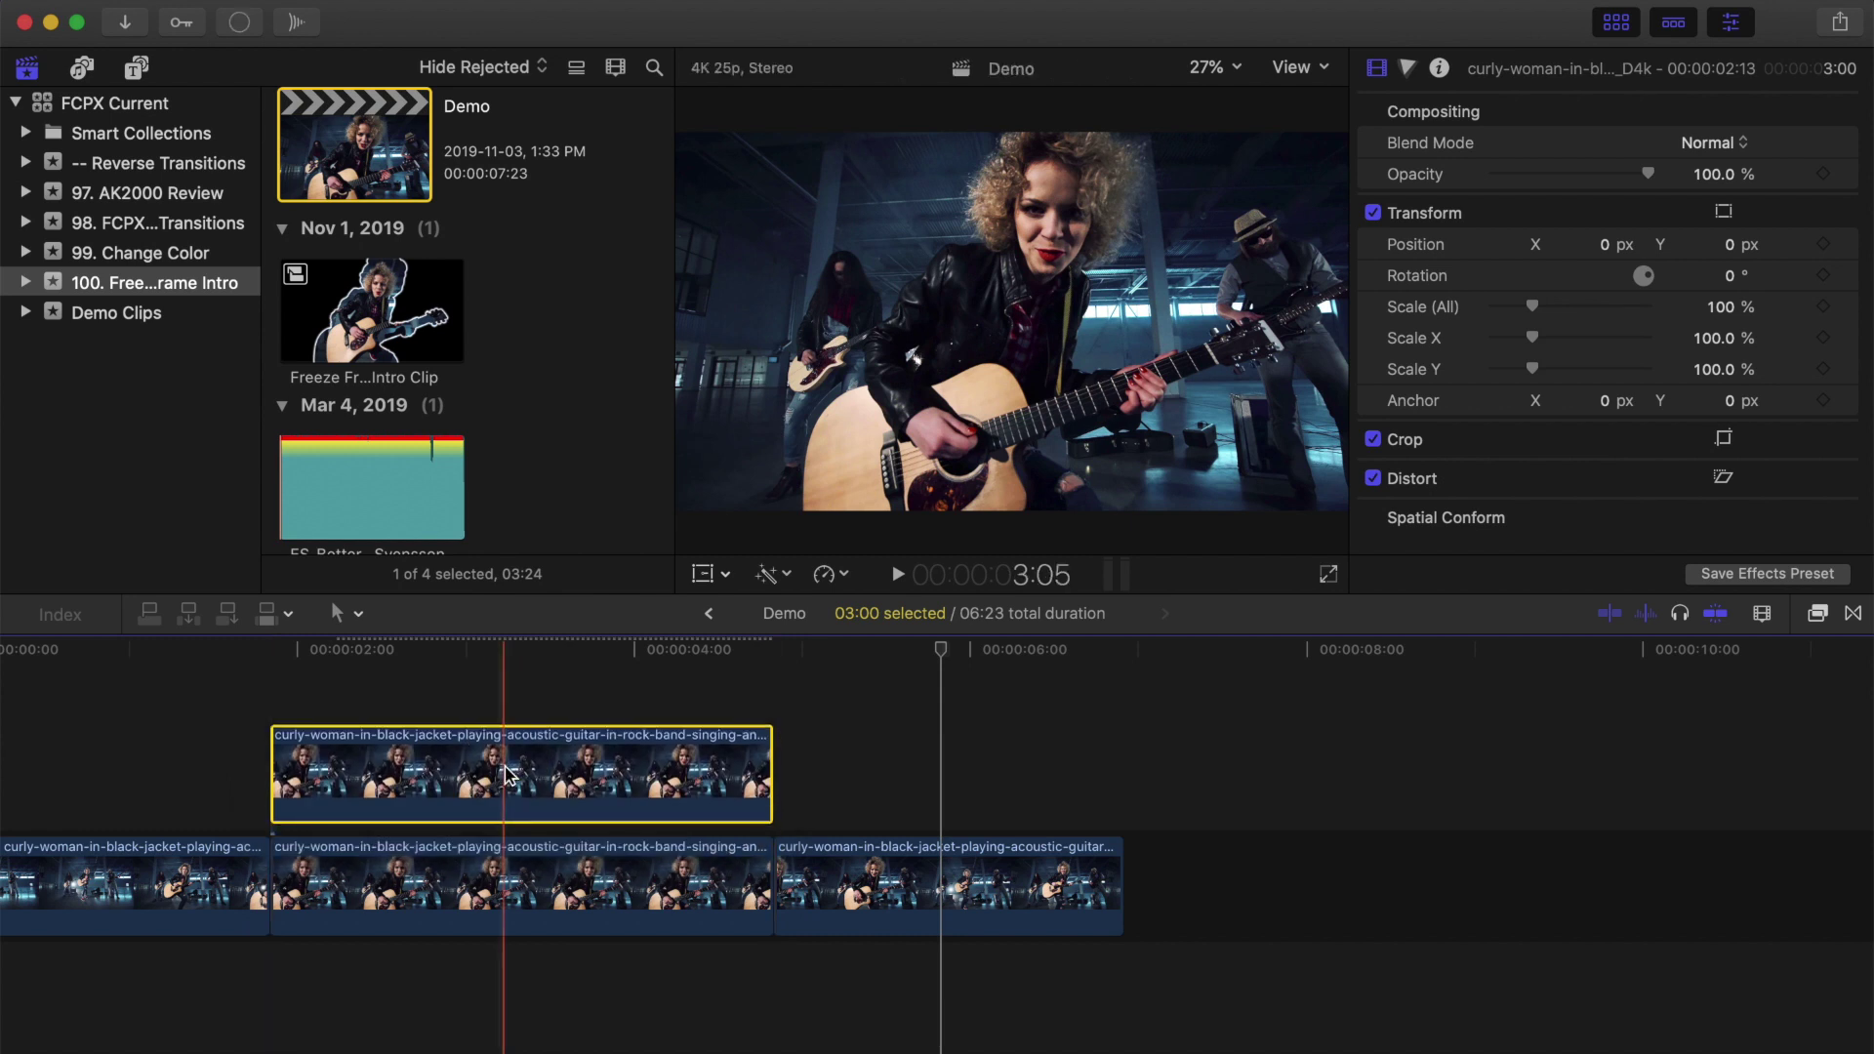
click(513, 870)
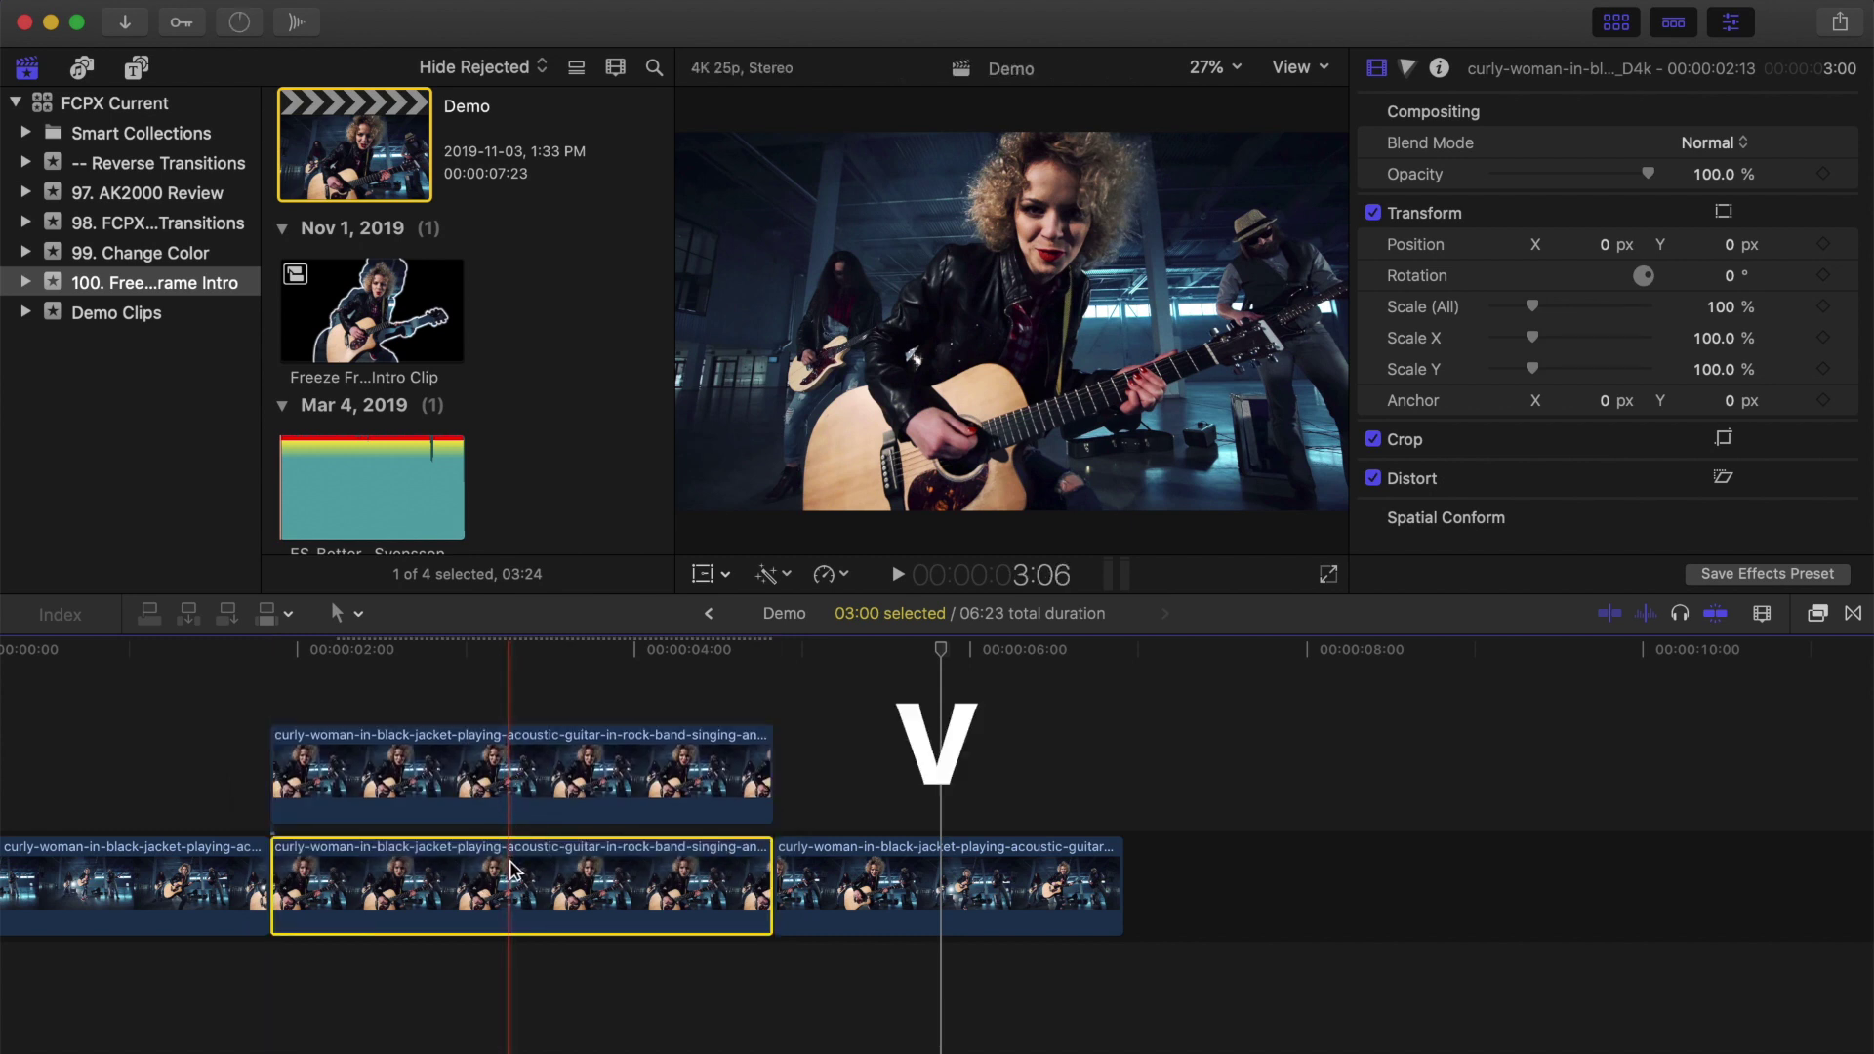
key(v)
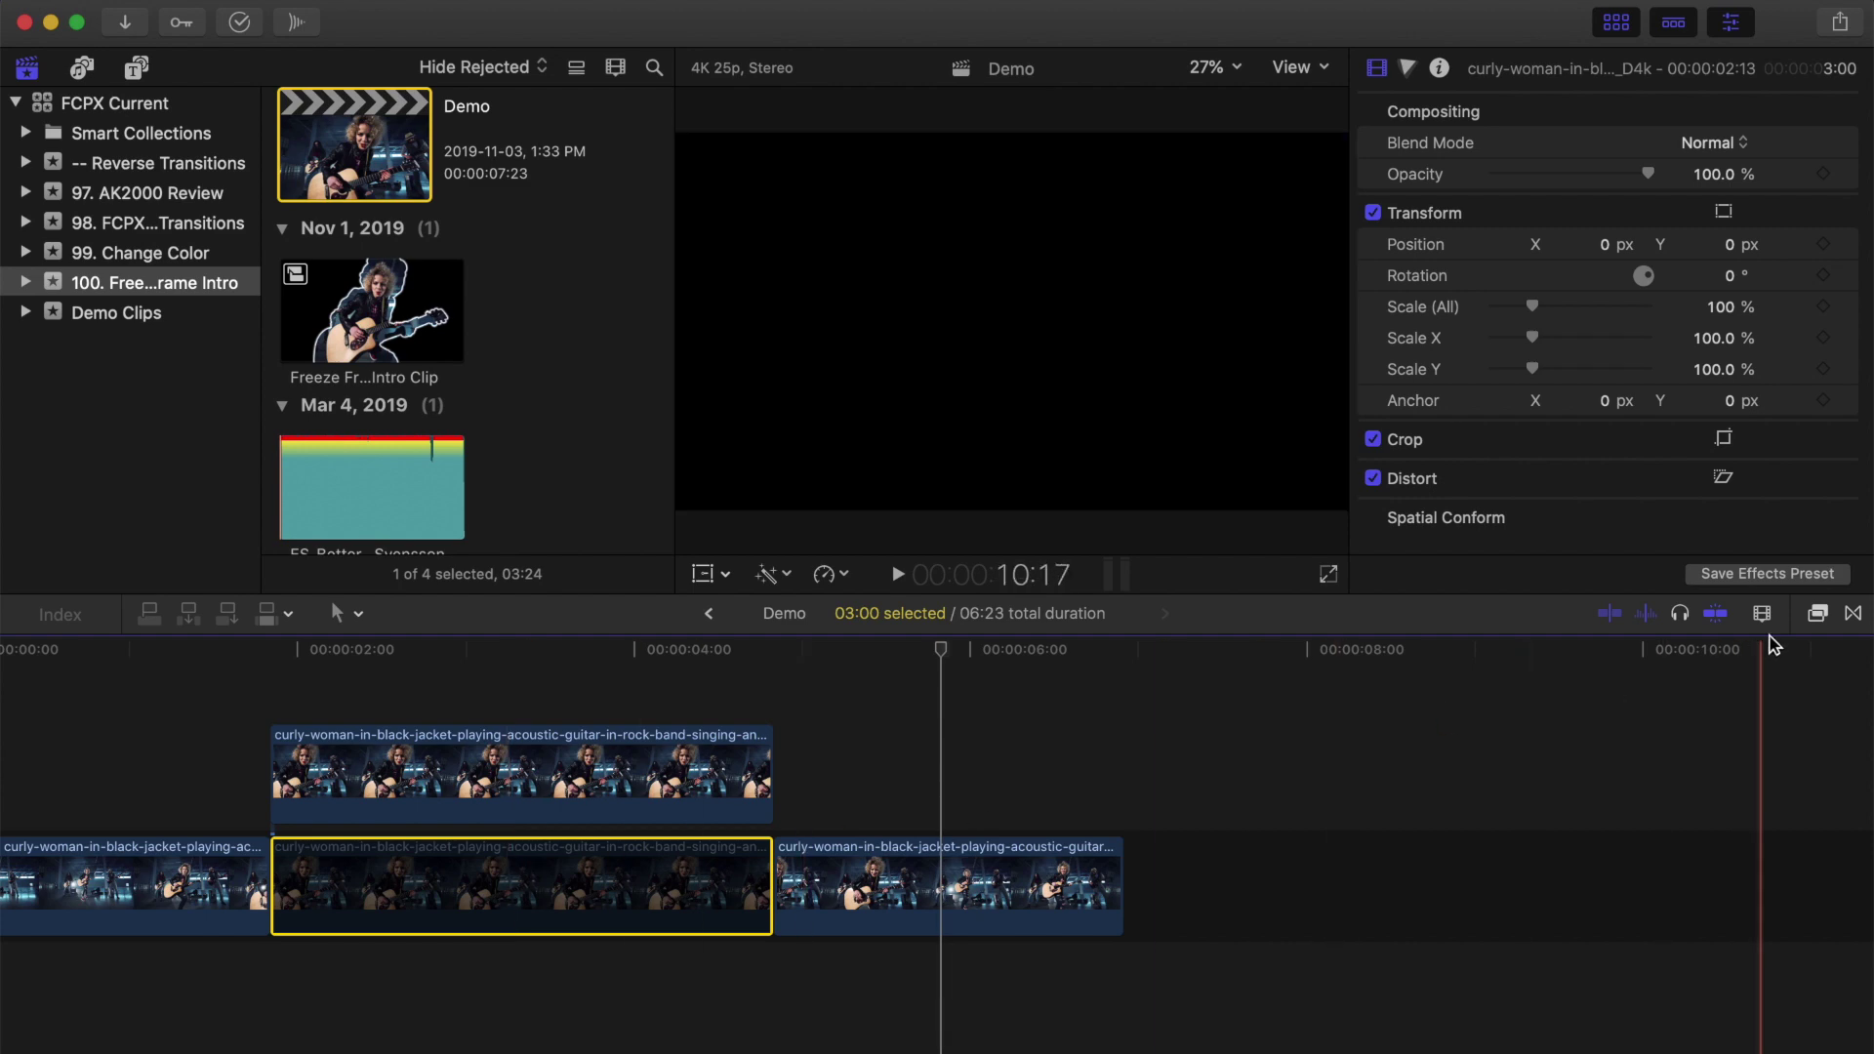
Search effects for 'draw', apply Draw Mask to the upper freeze-frame copy, and set Shape Type to B-Spline.
click(1817, 613)
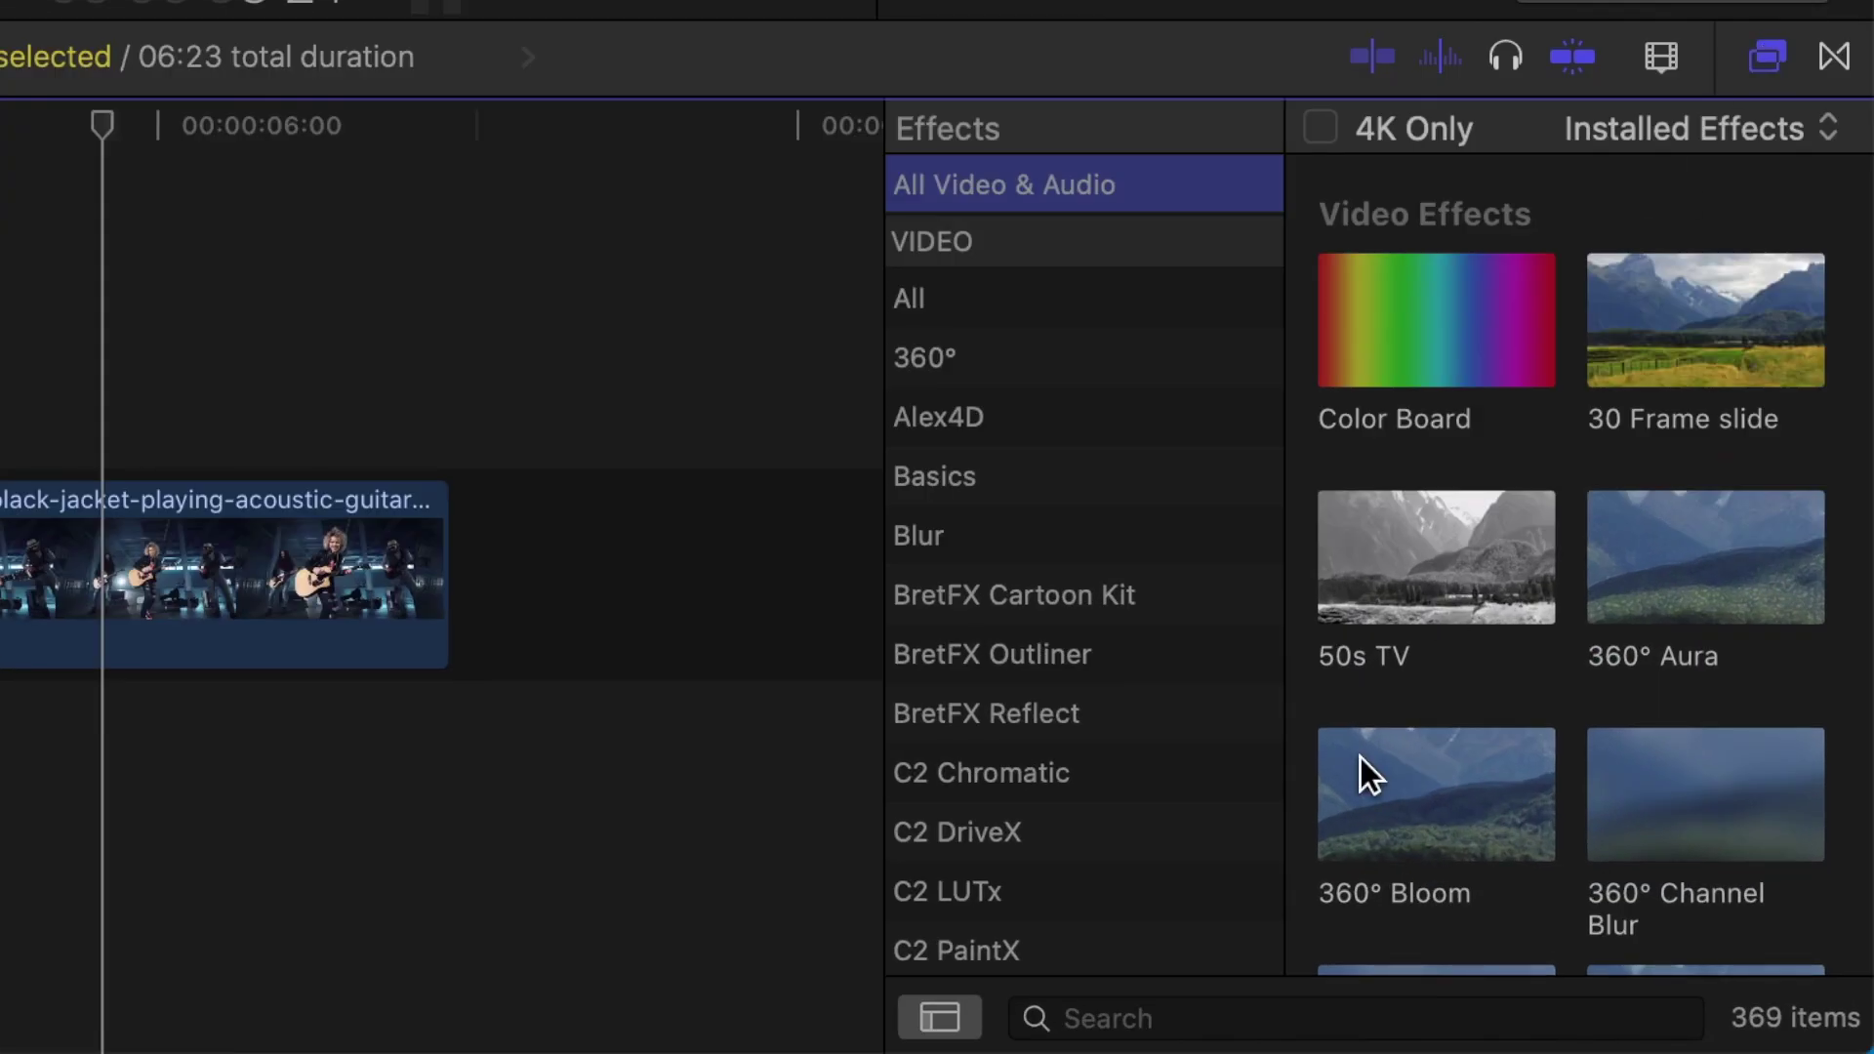
click(1150, 1019)
text(draw mask)
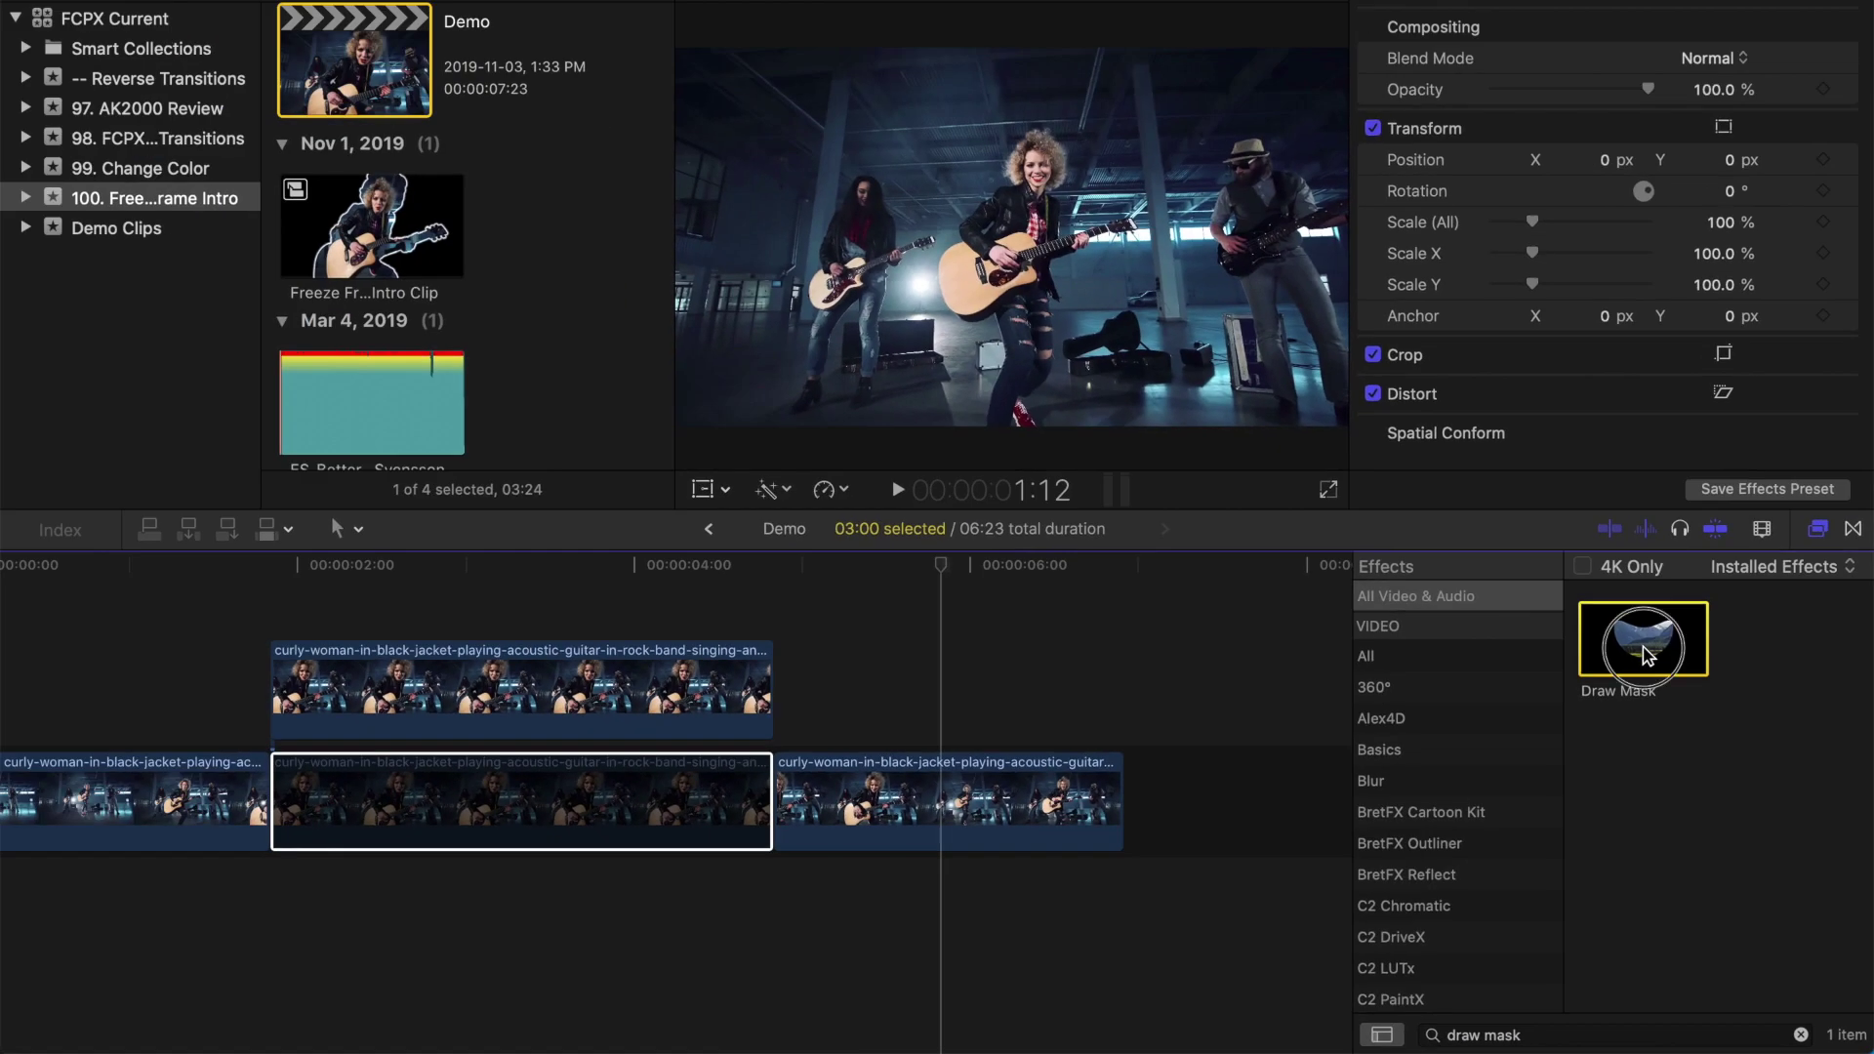
mouse_move(1443, 260)
mouse_down()
mouse_move(922, 630)
mouse_move(621, 706)
mouse_up()
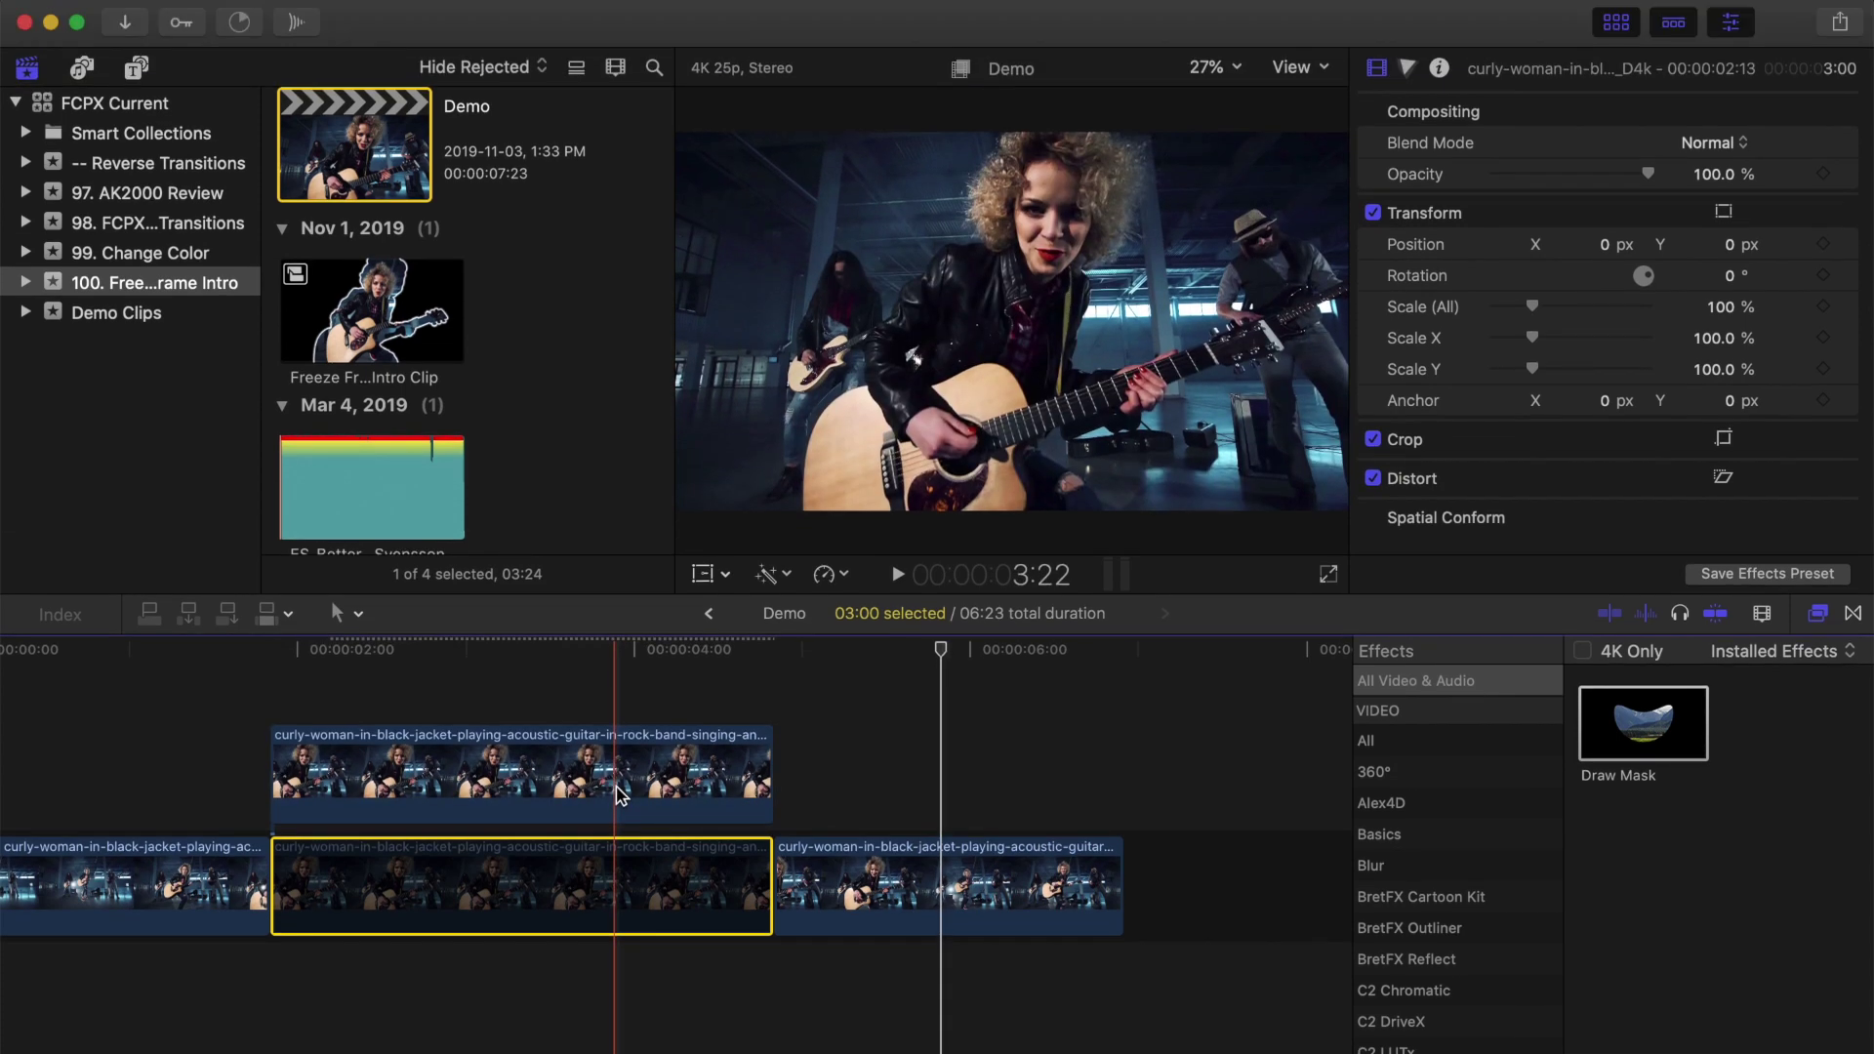
click(618, 795)
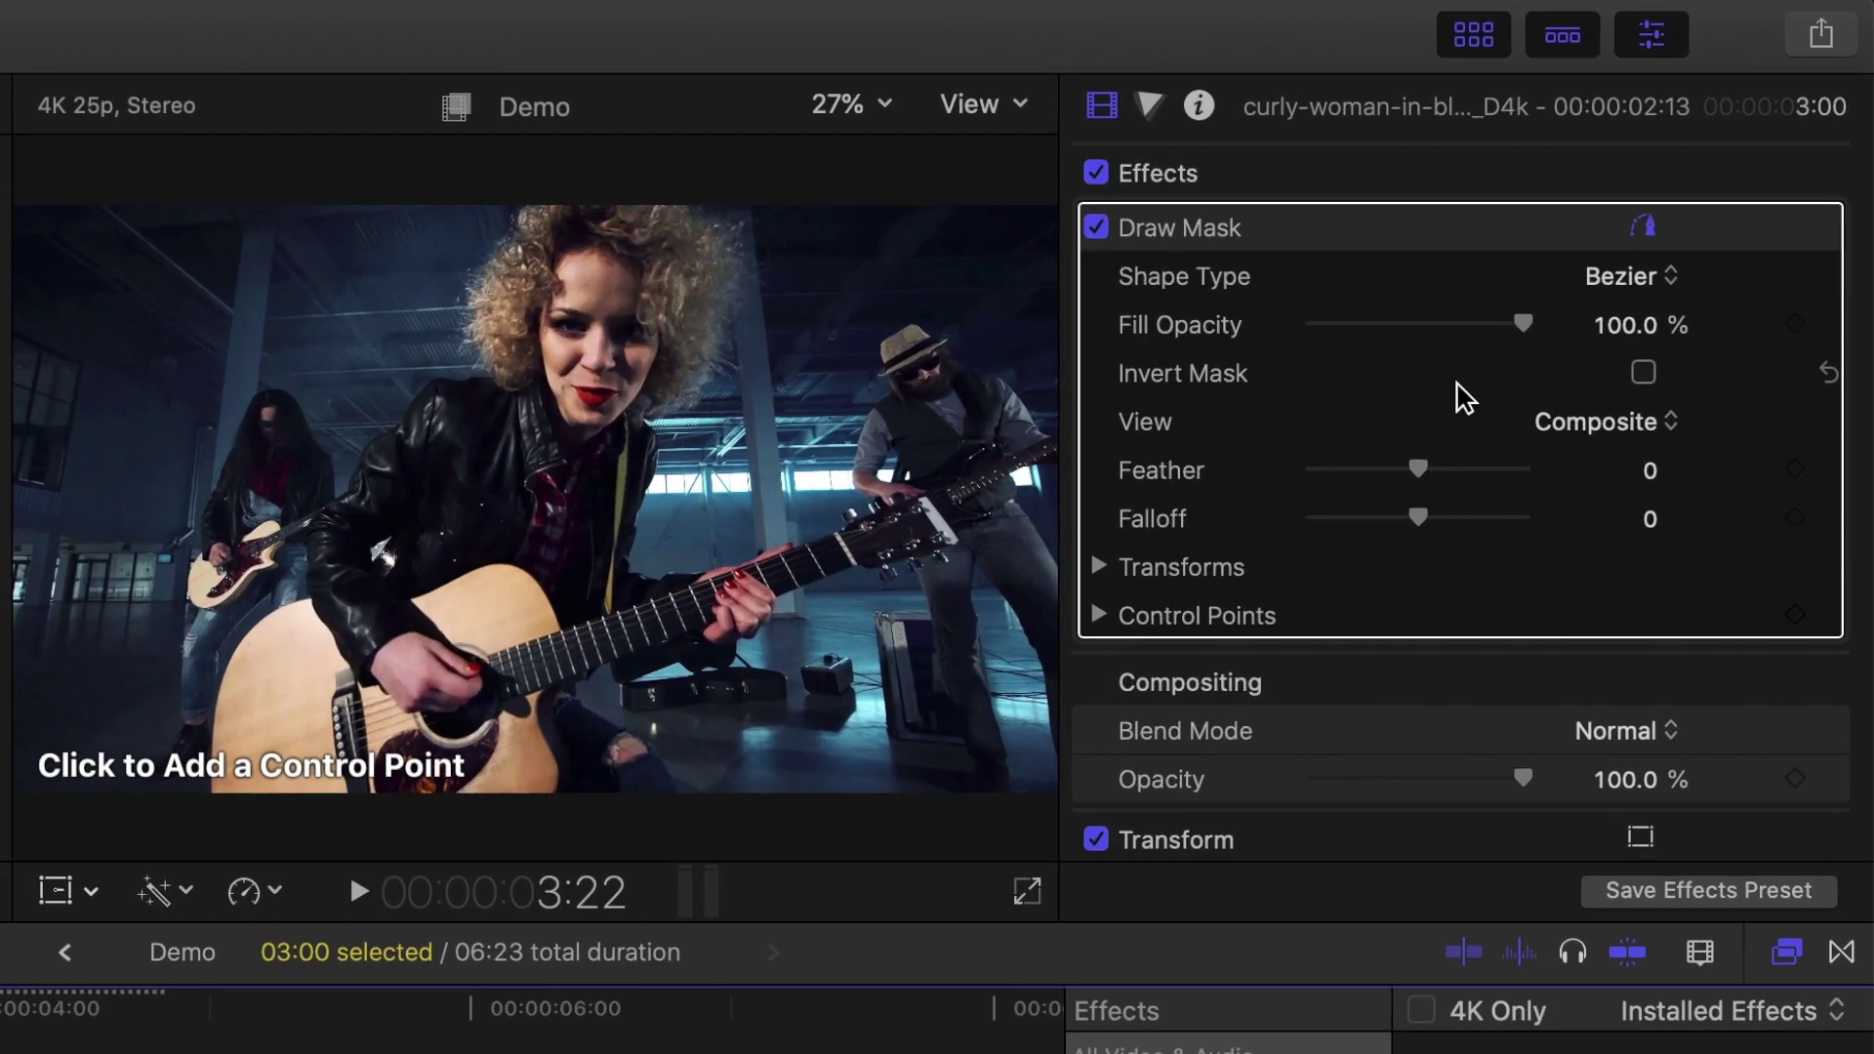
click(1662, 279)
click(1662, 314)
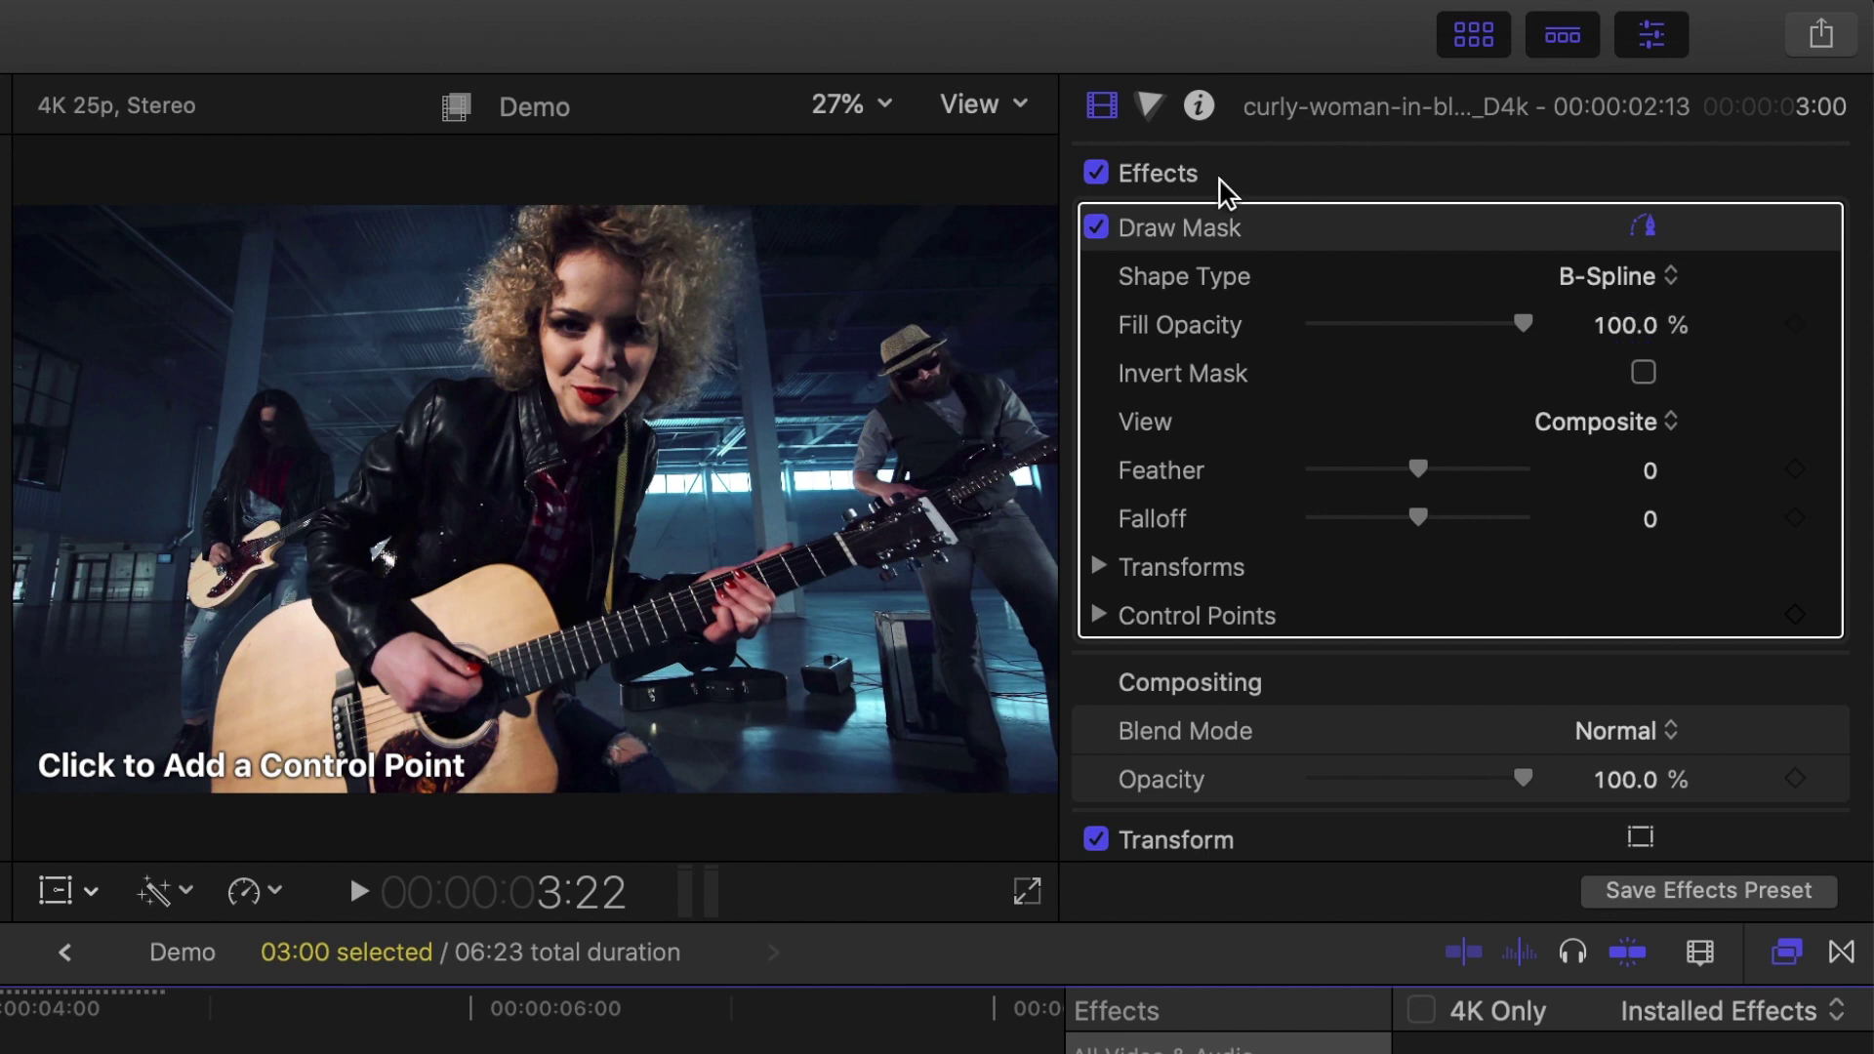
At 200% viewer zoom, place mask points up the guitar's edge, making the guitar-jacket point a Linear corner.
click(898, 103)
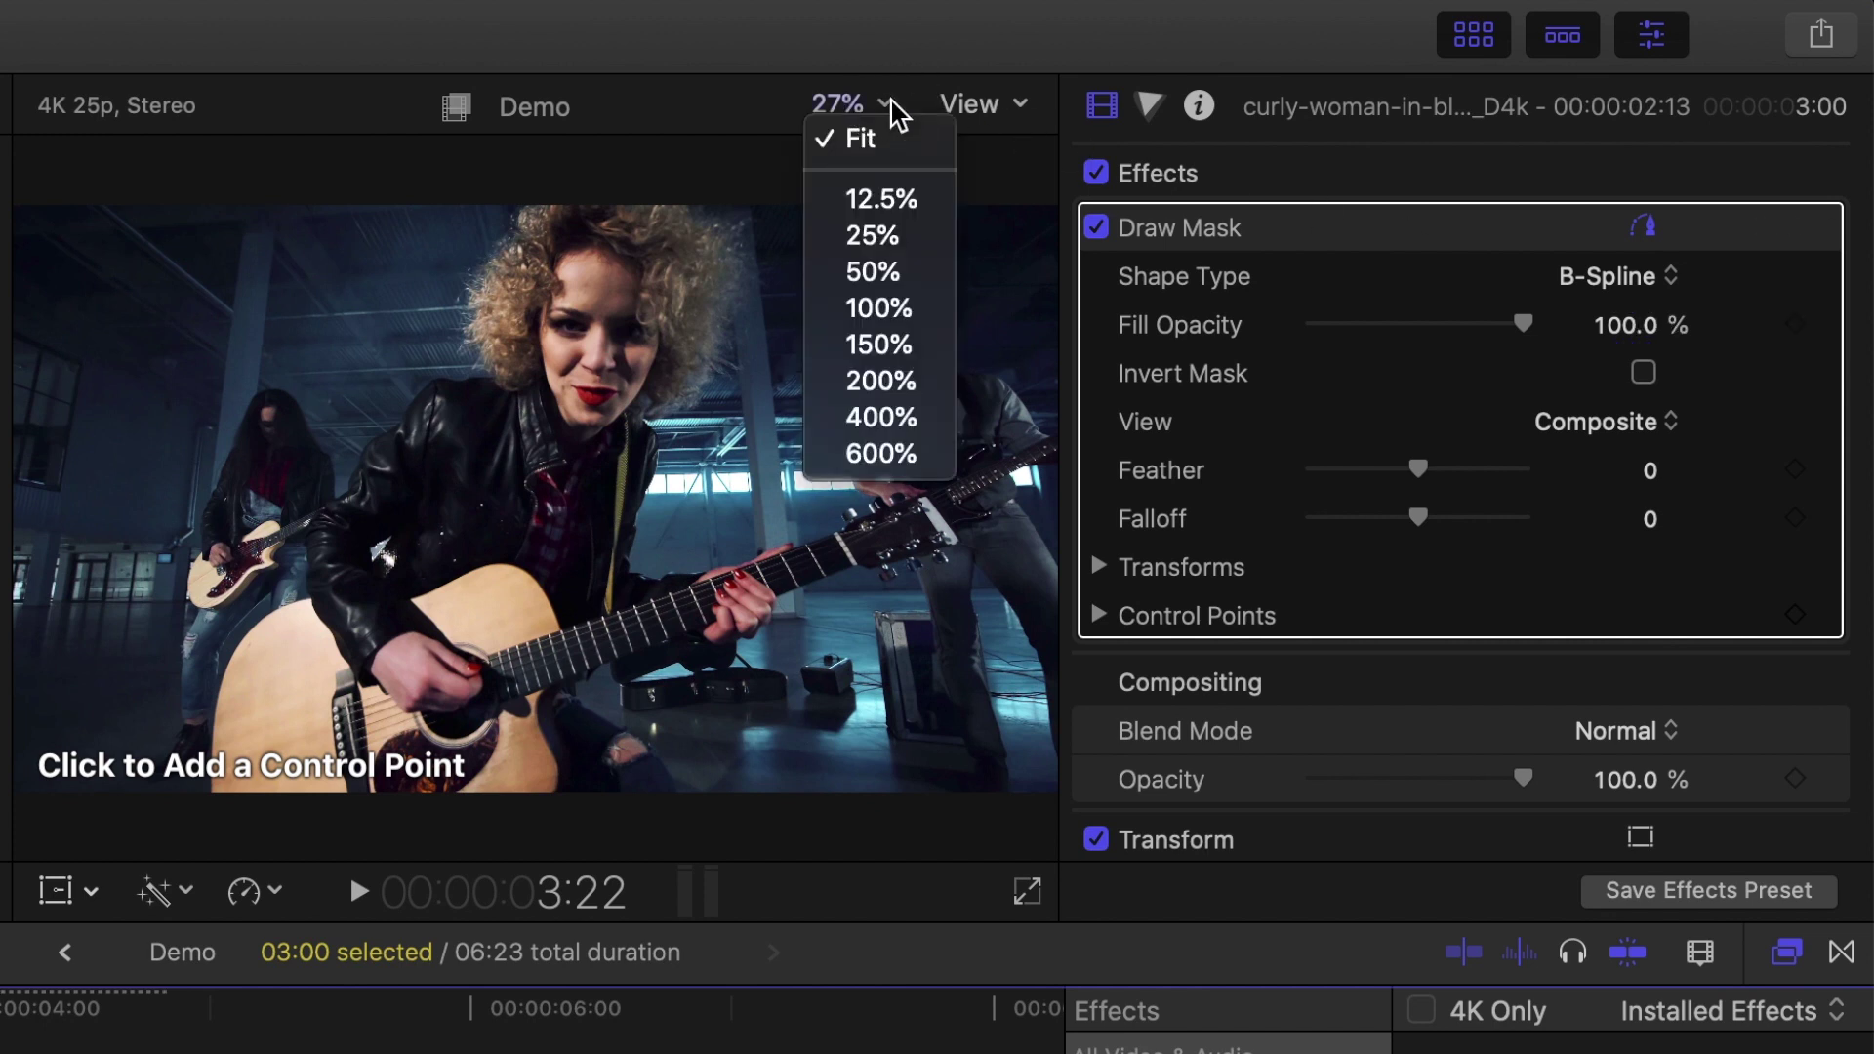
click(887, 377)
drag(988, 495, 963, 536)
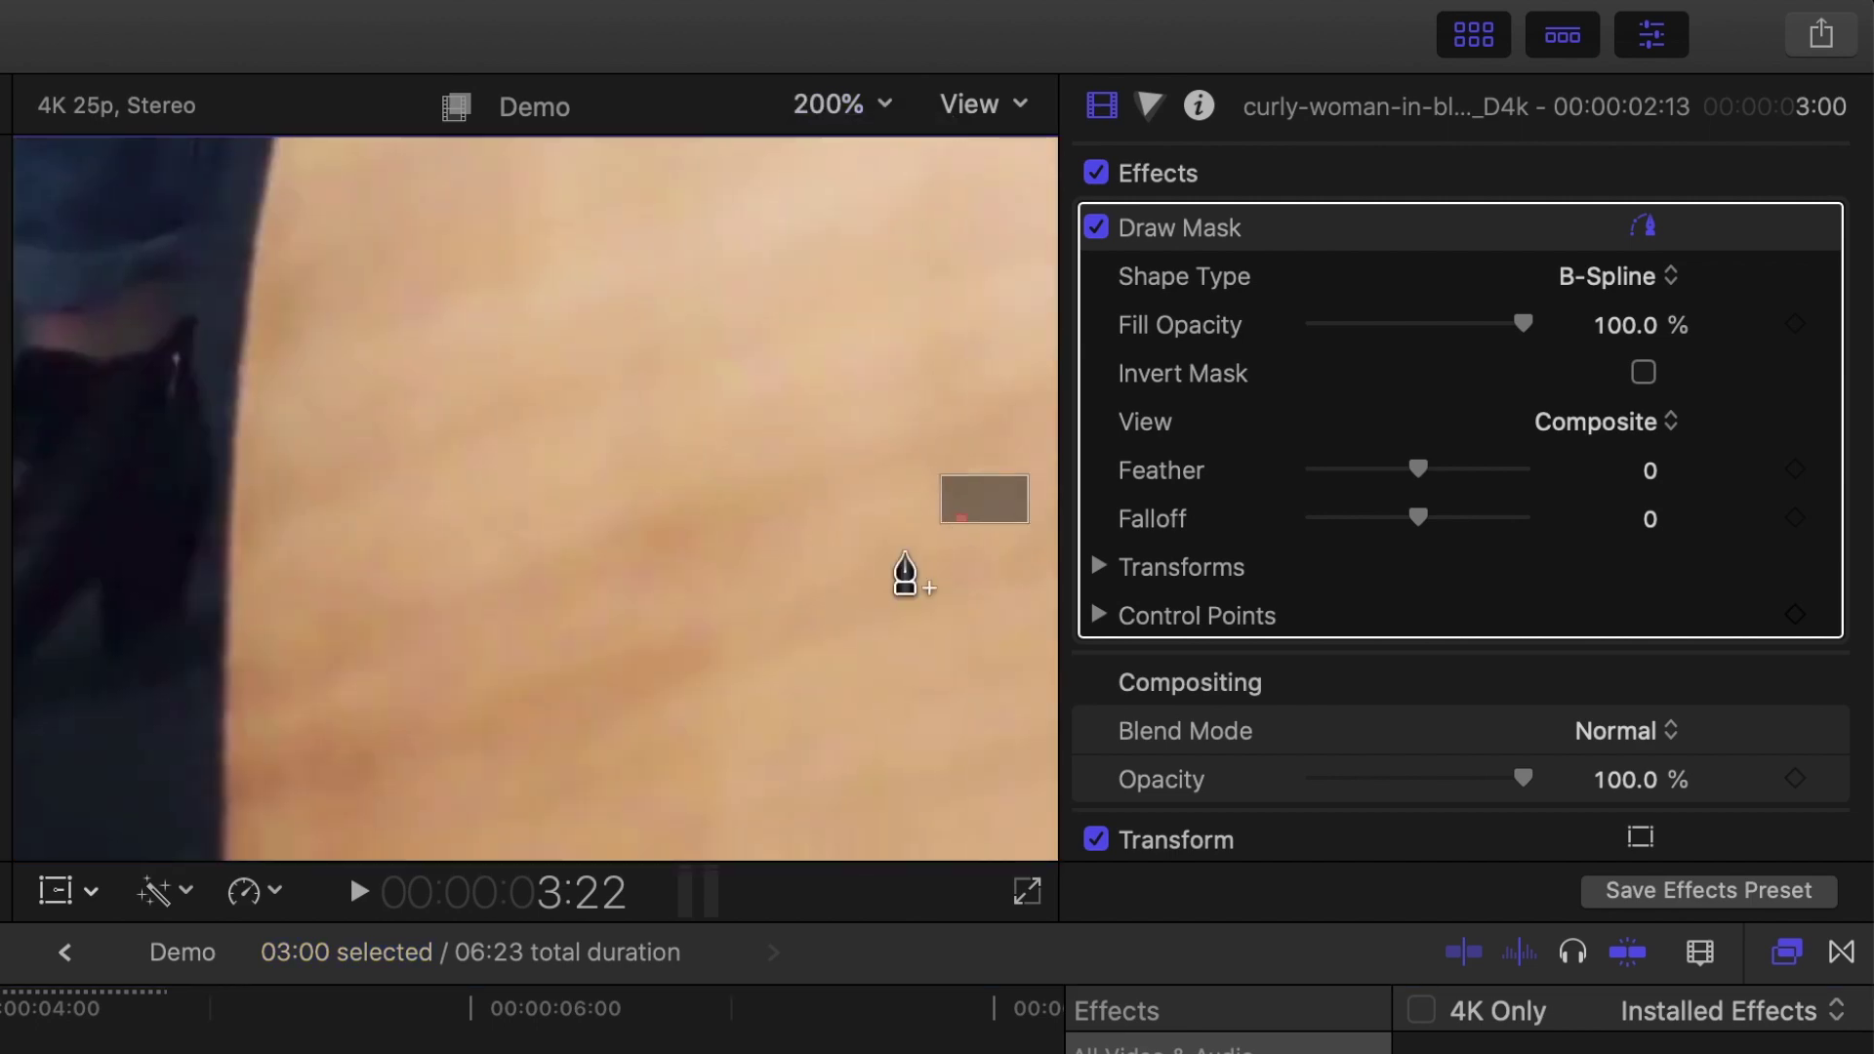
click(222, 842)
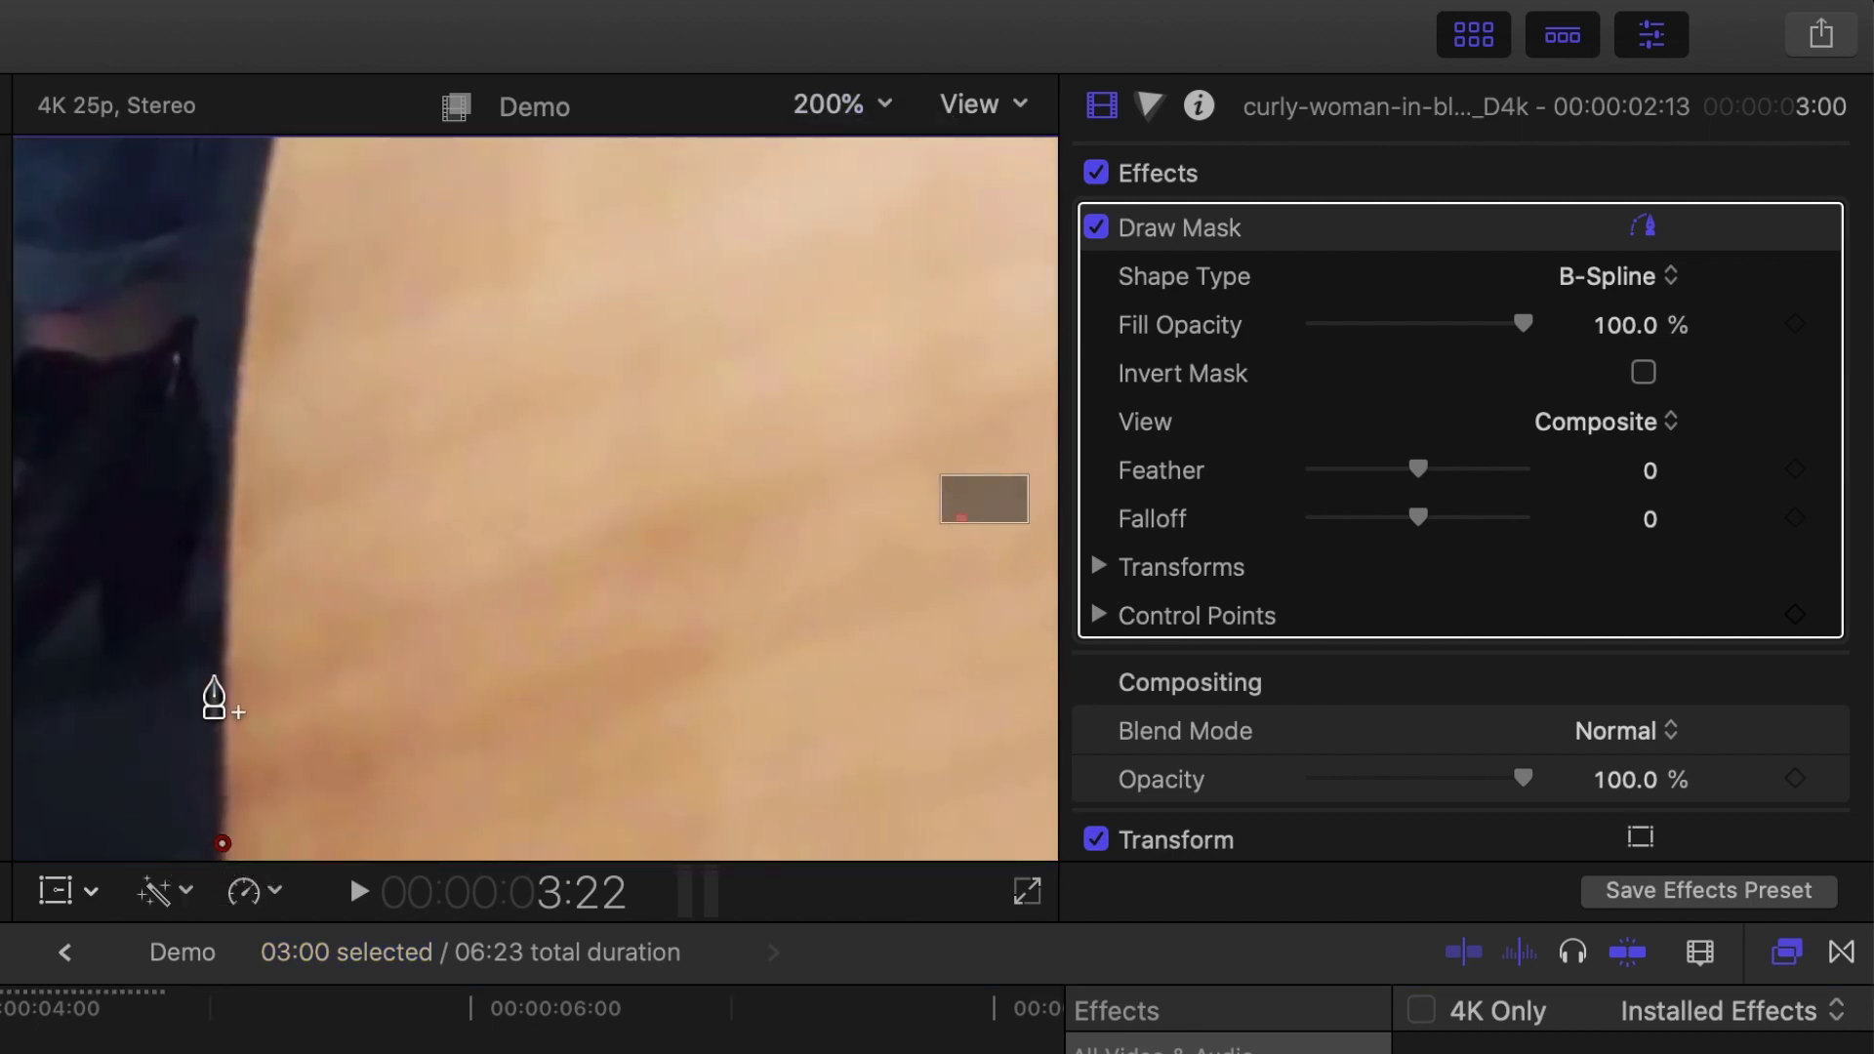
click(223, 649)
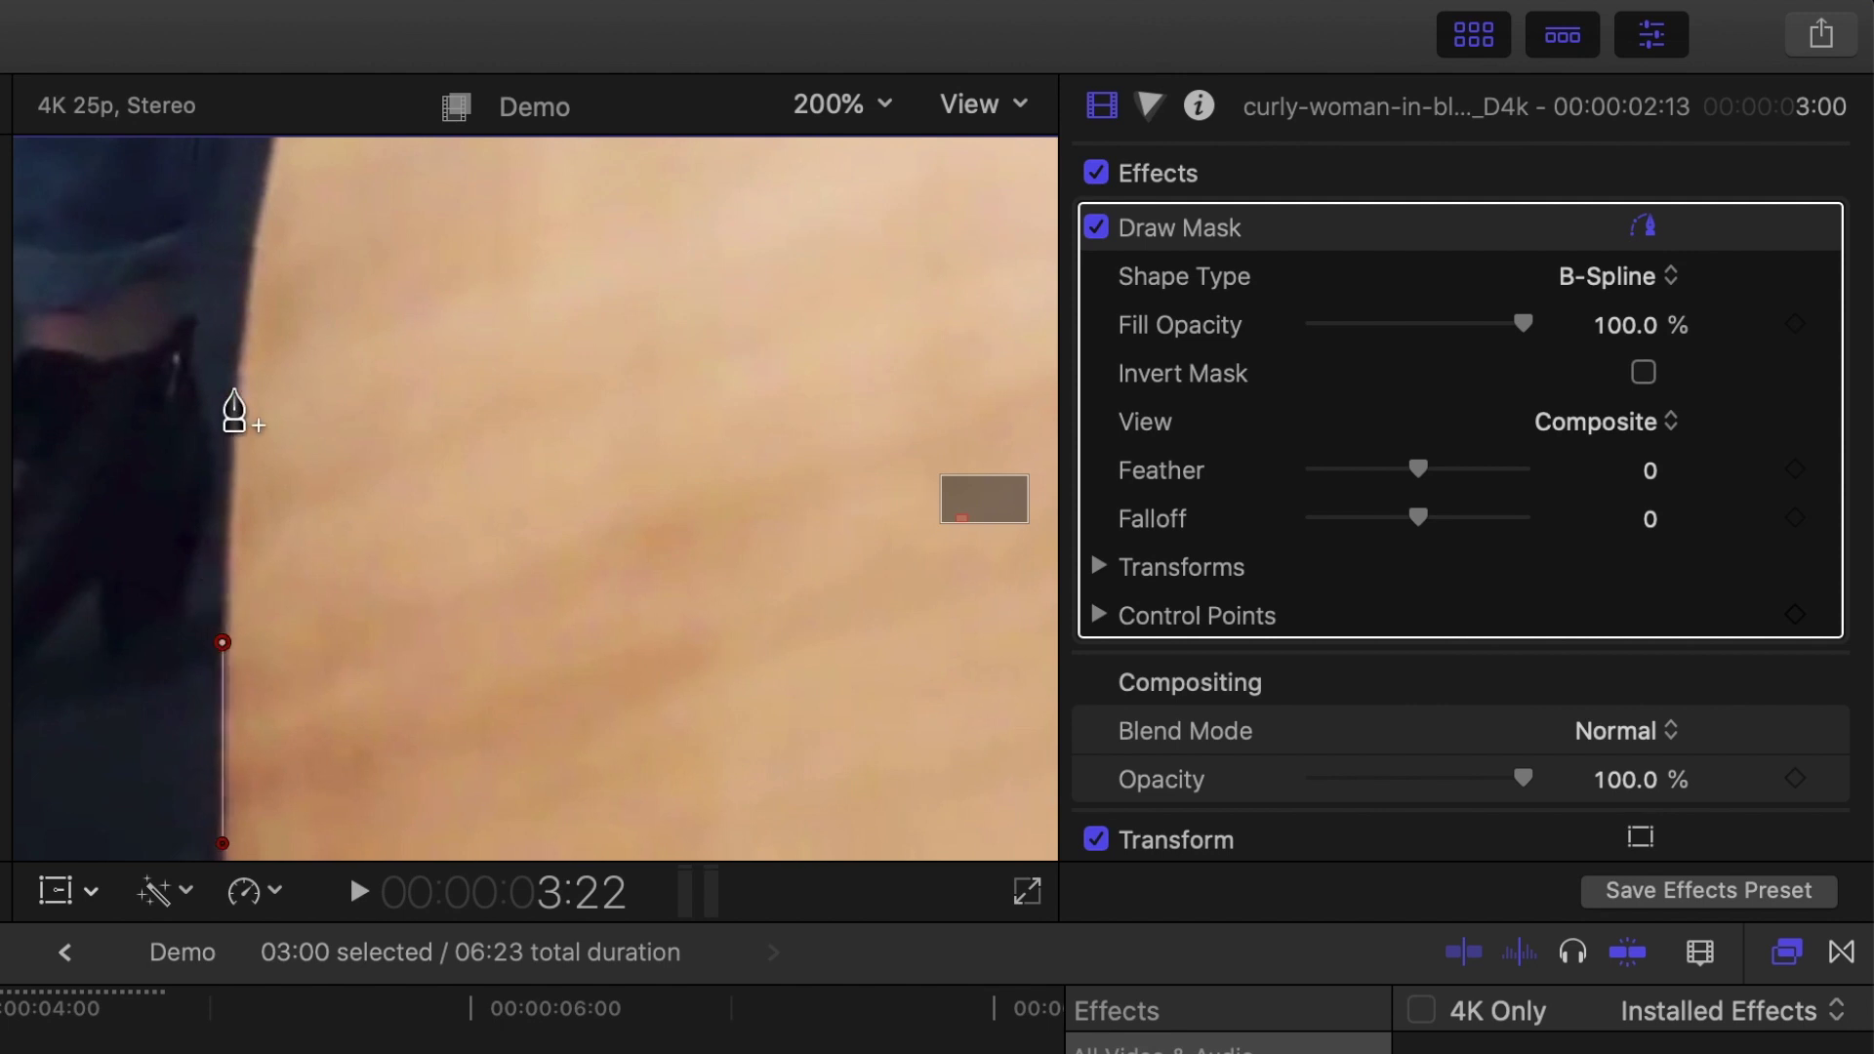
drag(967, 518, 966, 509)
click(220, 561)
click(350, 467)
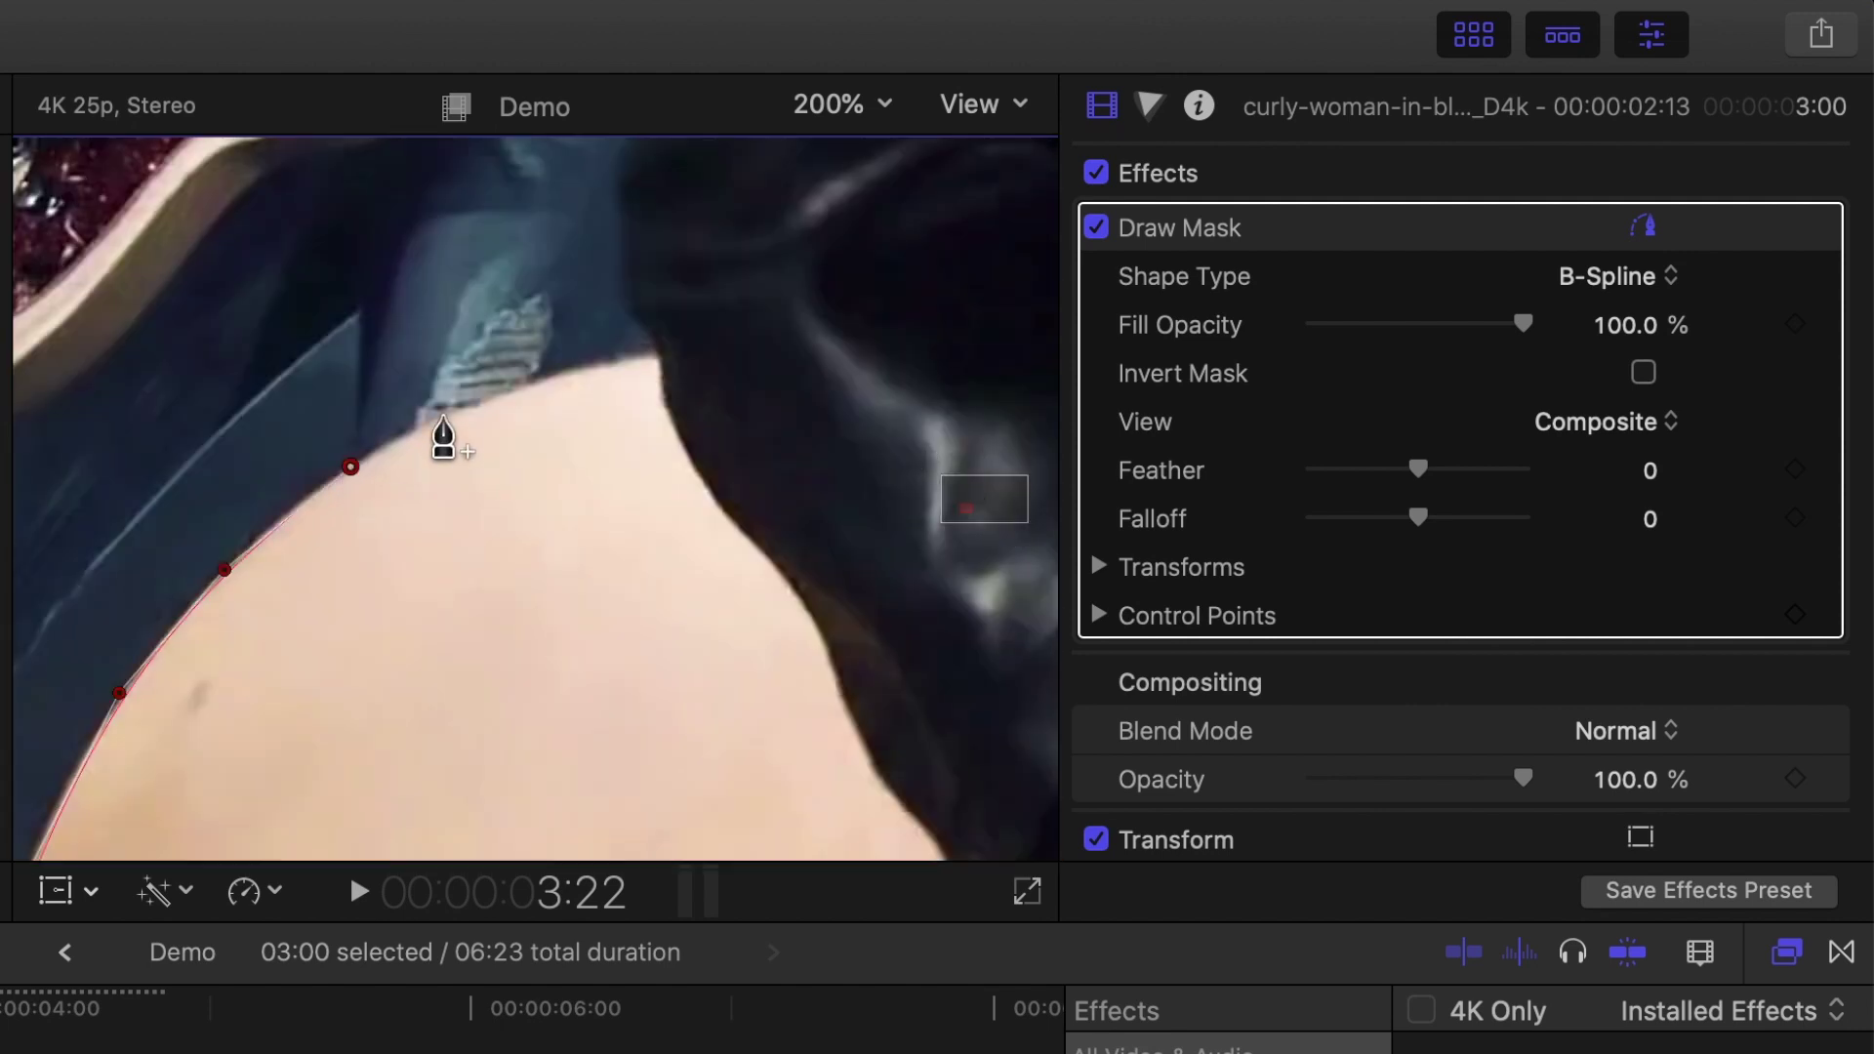
click(485, 402)
click(617, 360)
click(629, 315)
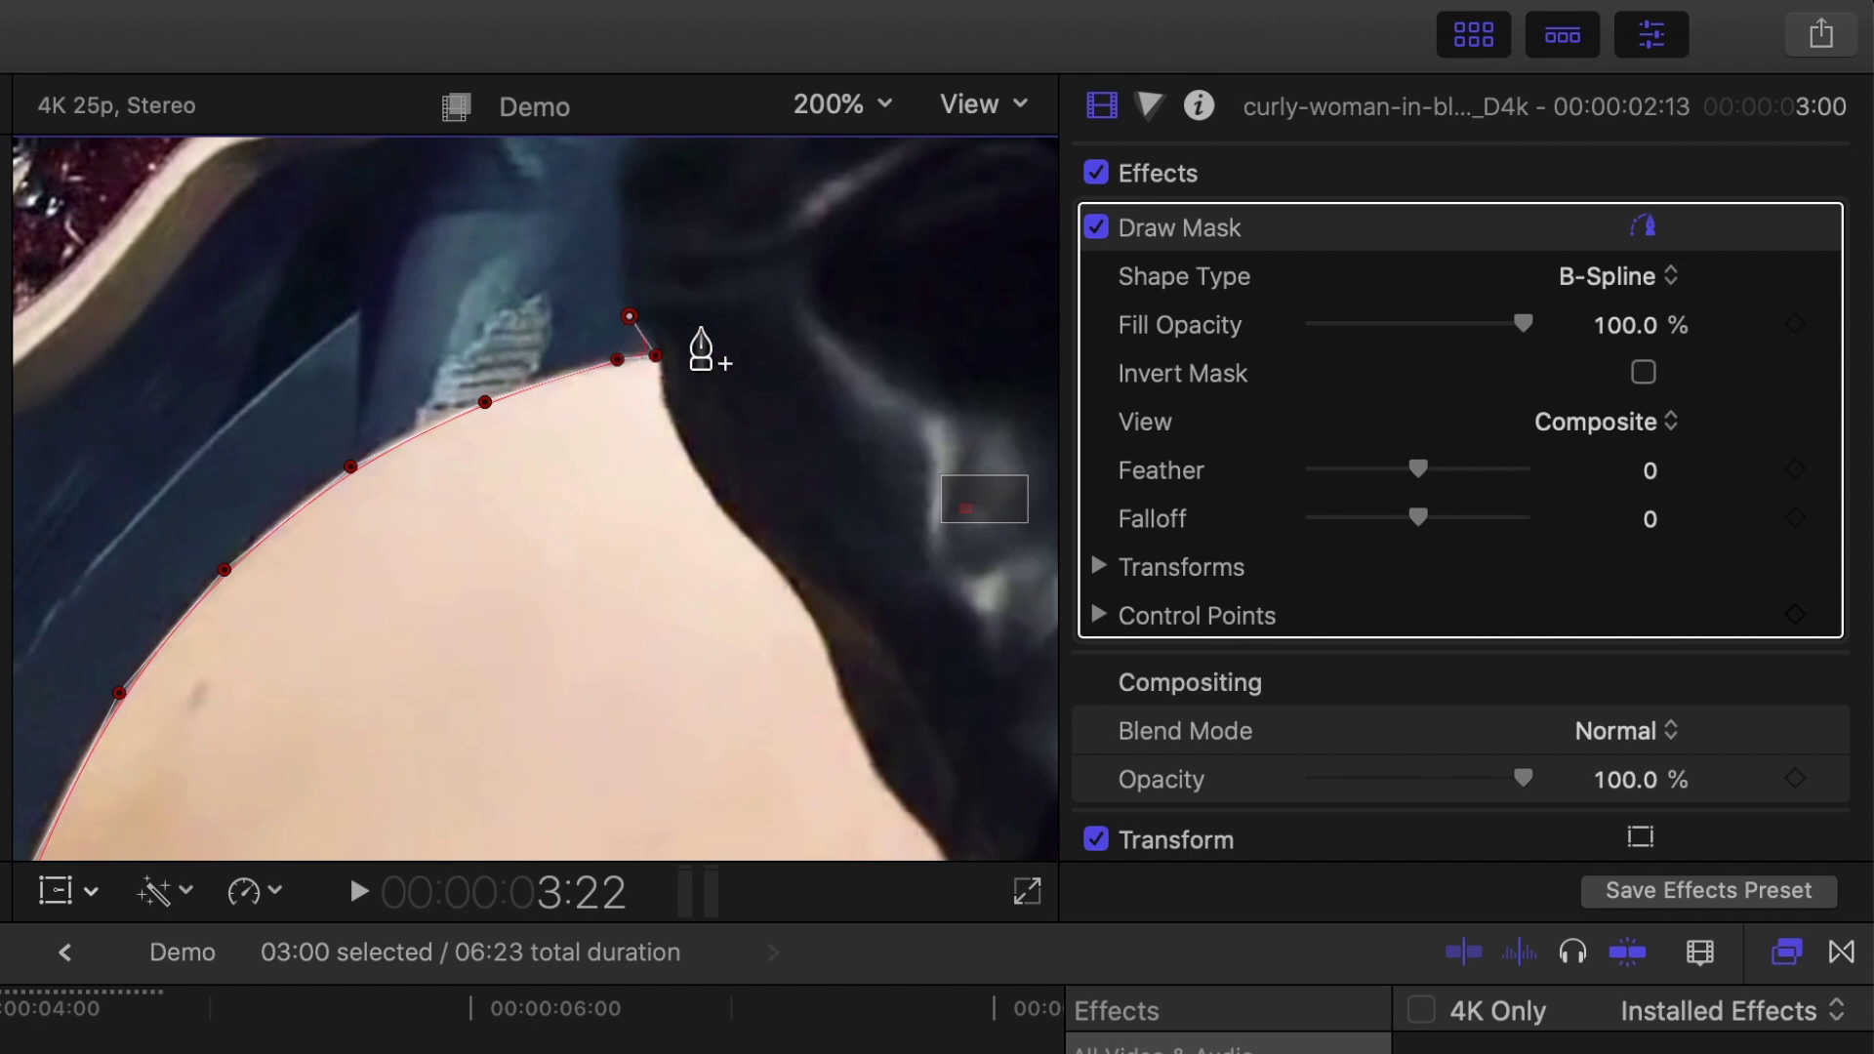
right_click(655, 356)
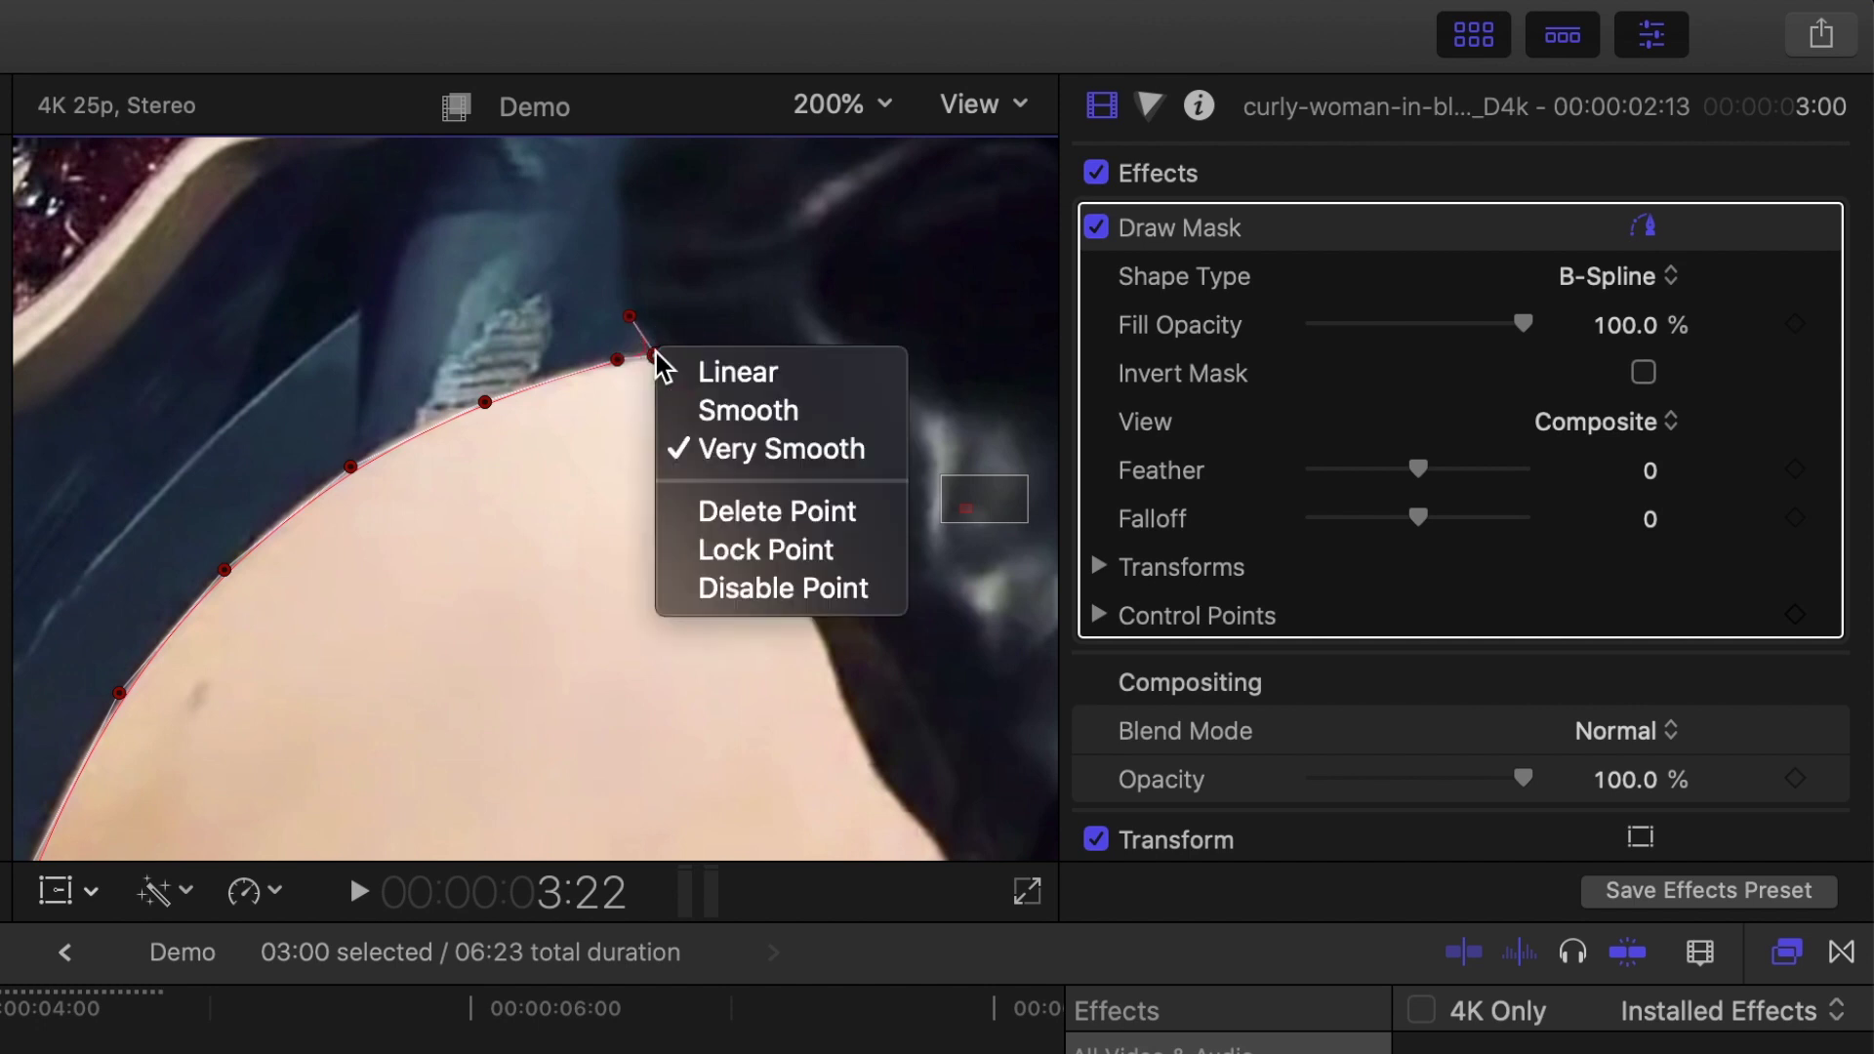
click(744, 372)
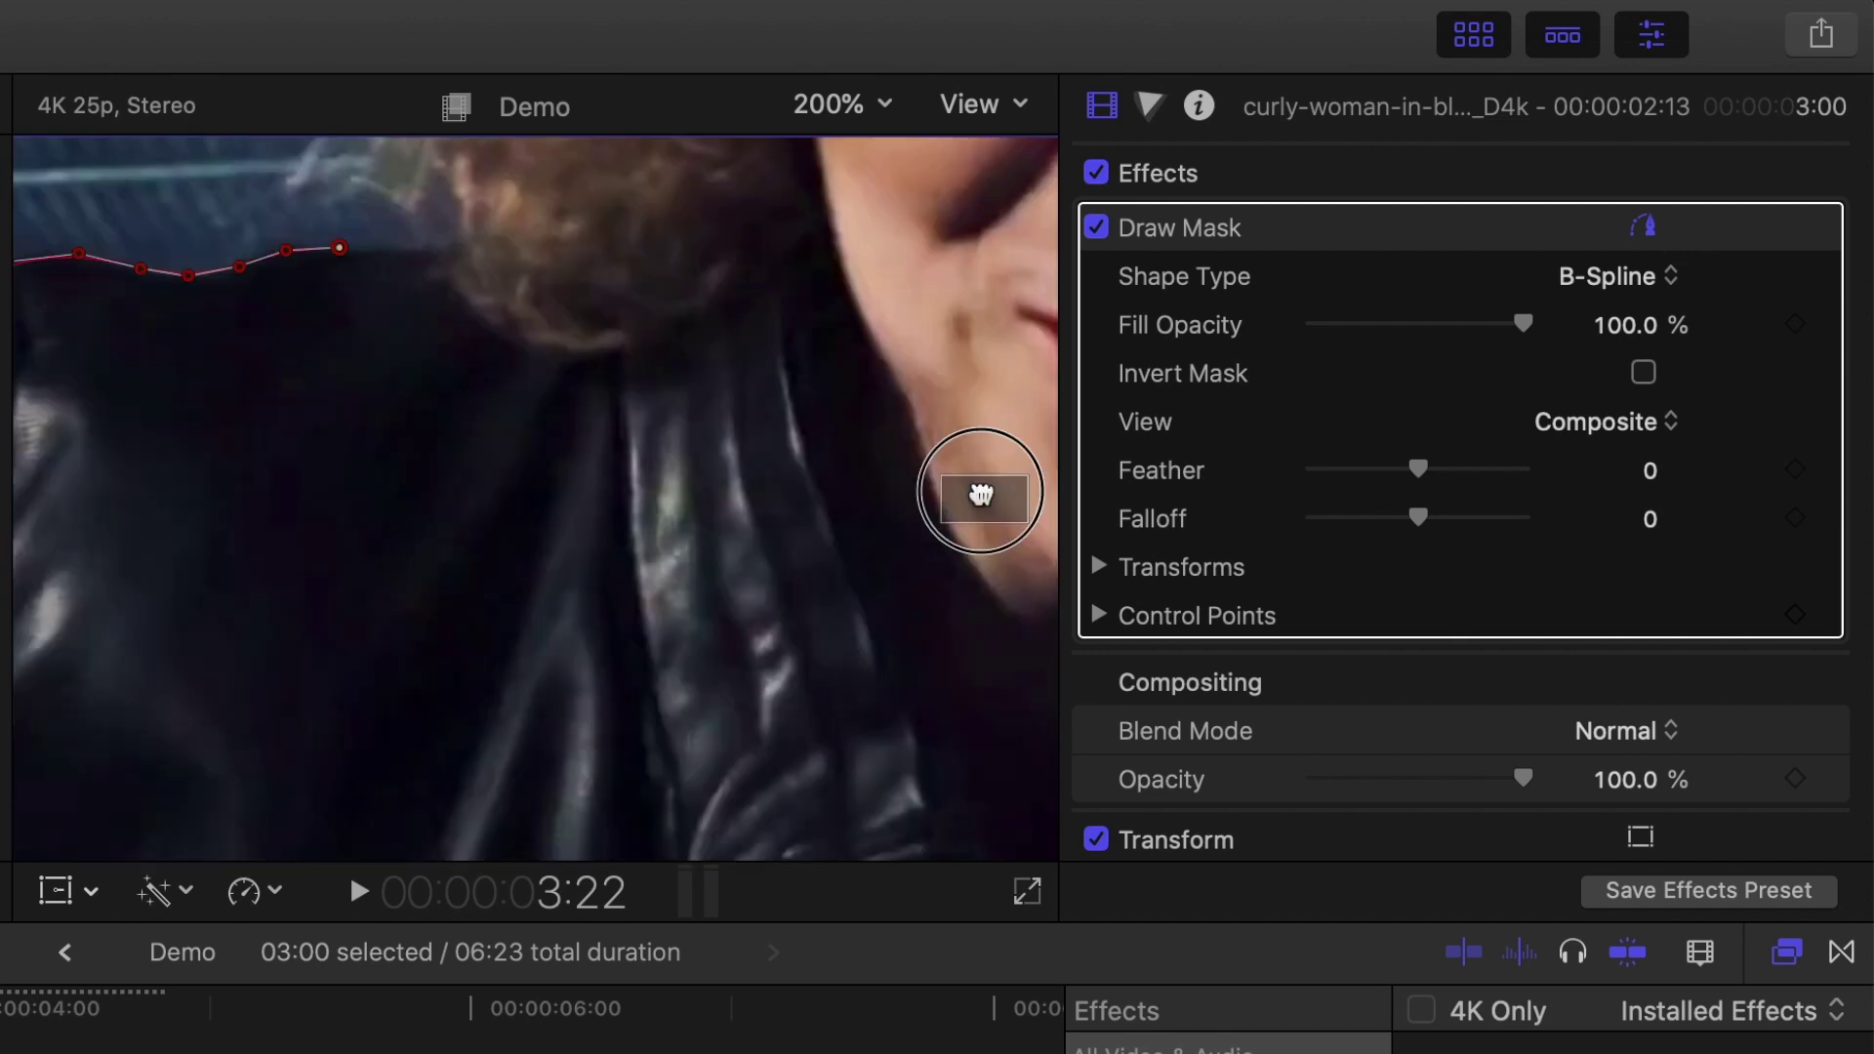
Trace mask points up the left side of her hair.
drag(979, 493, 979, 485)
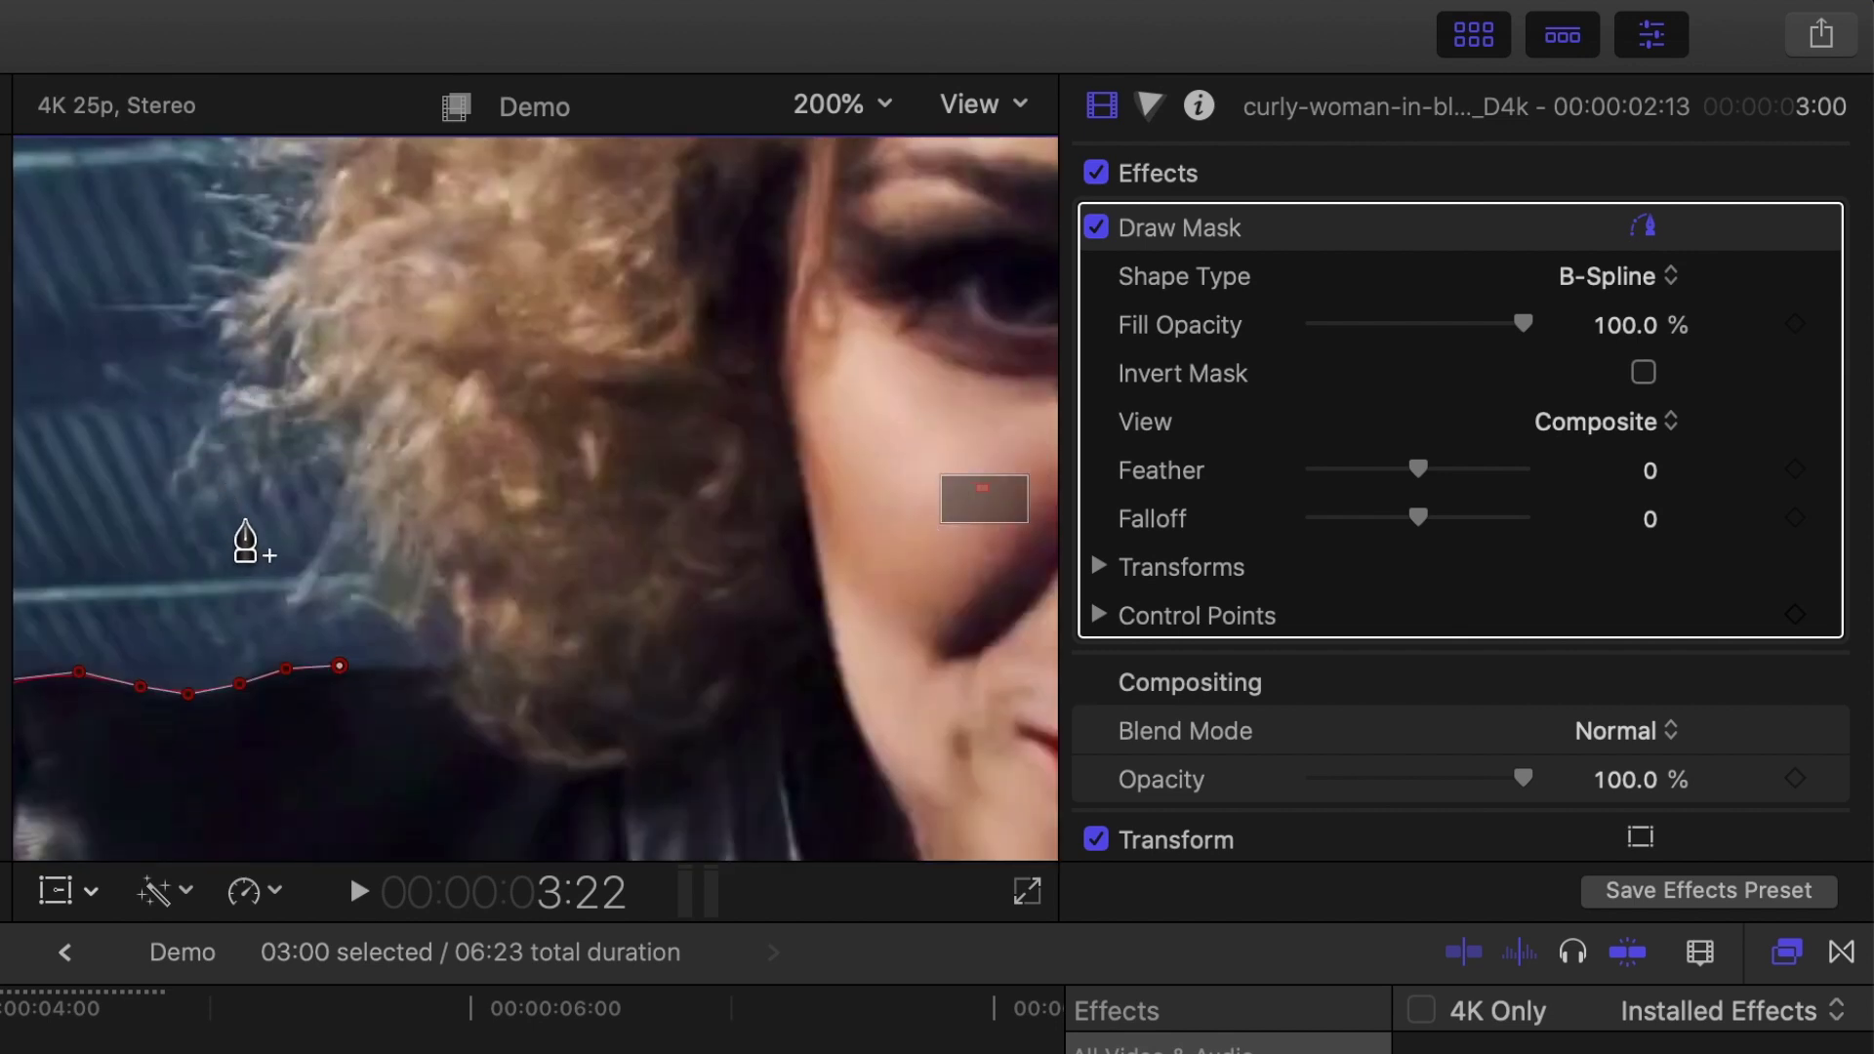
click(400, 666)
click(450, 664)
click(458, 632)
click(435, 582)
click(370, 570)
click(340, 530)
click(352, 465)
click(275, 282)
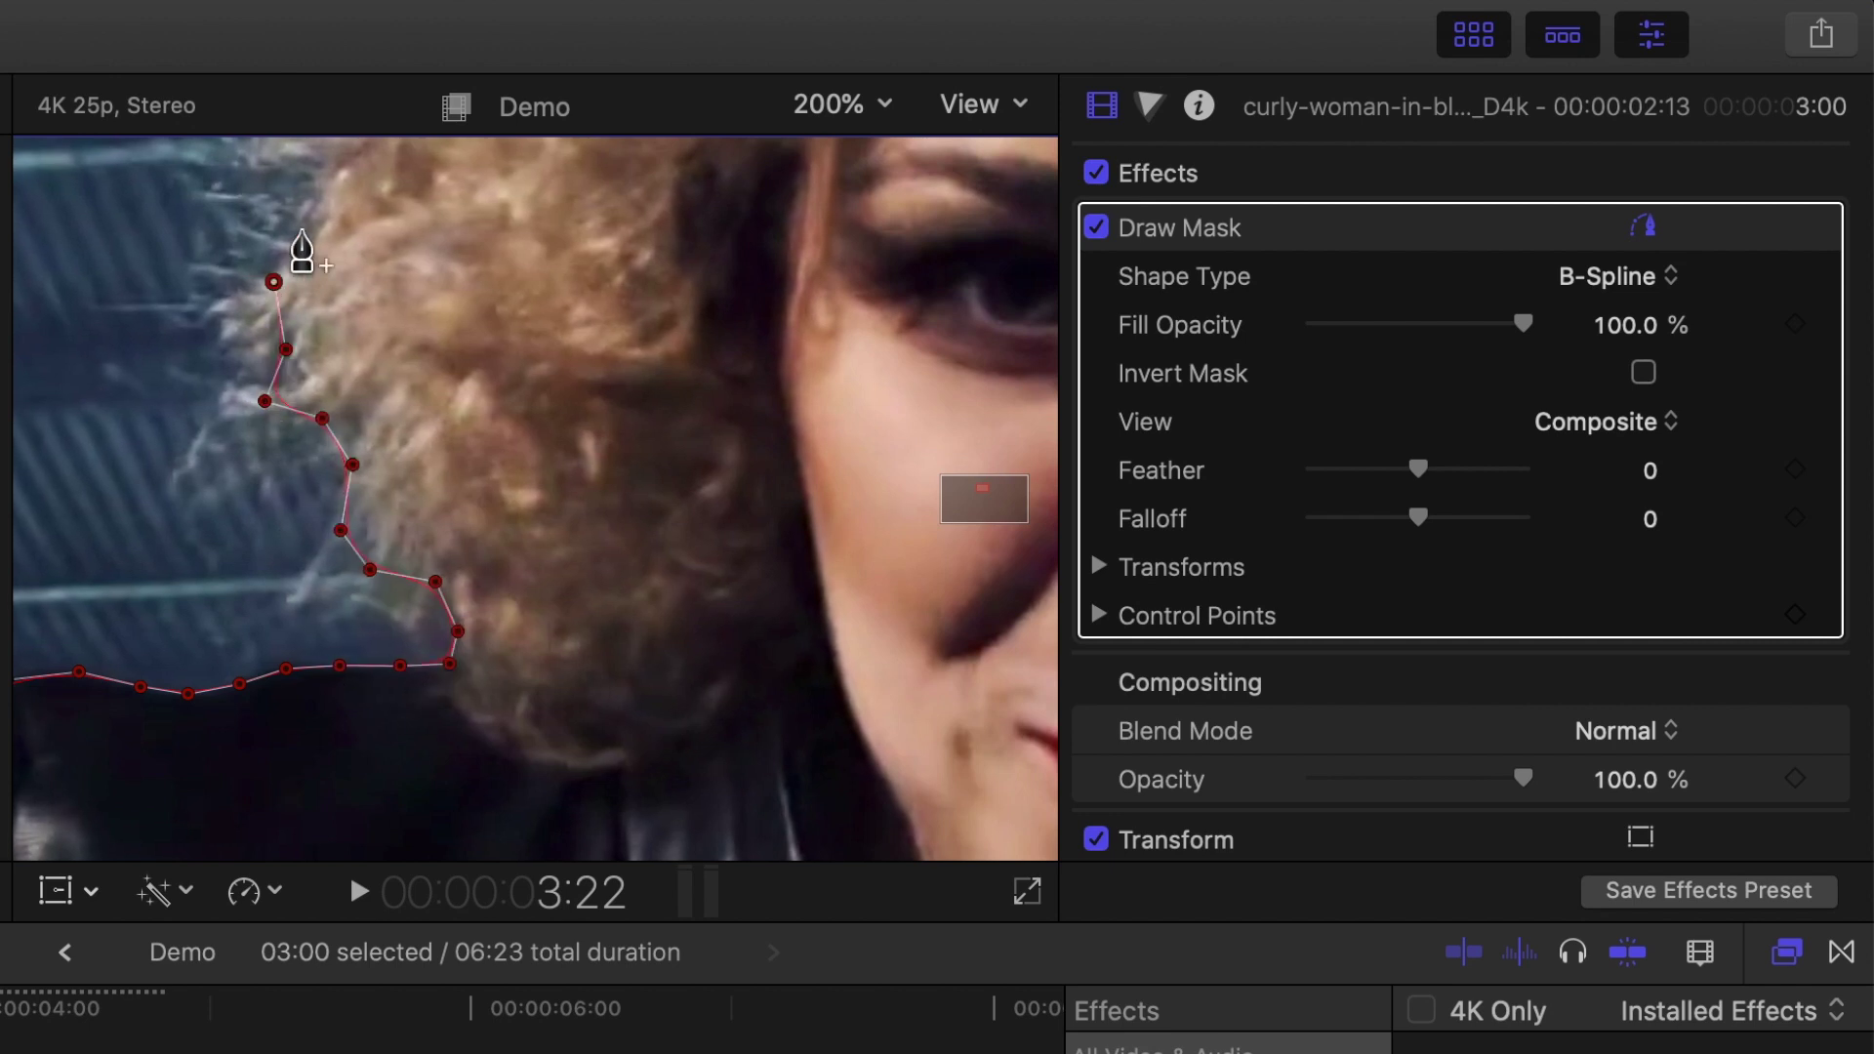
Continue the mask points along the upper edge of her hair.
drag(984, 494, 973, 483)
click(345, 404)
click(344, 345)
click(396, 298)
click(451, 252)
click(519, 202)
click(557, 156)
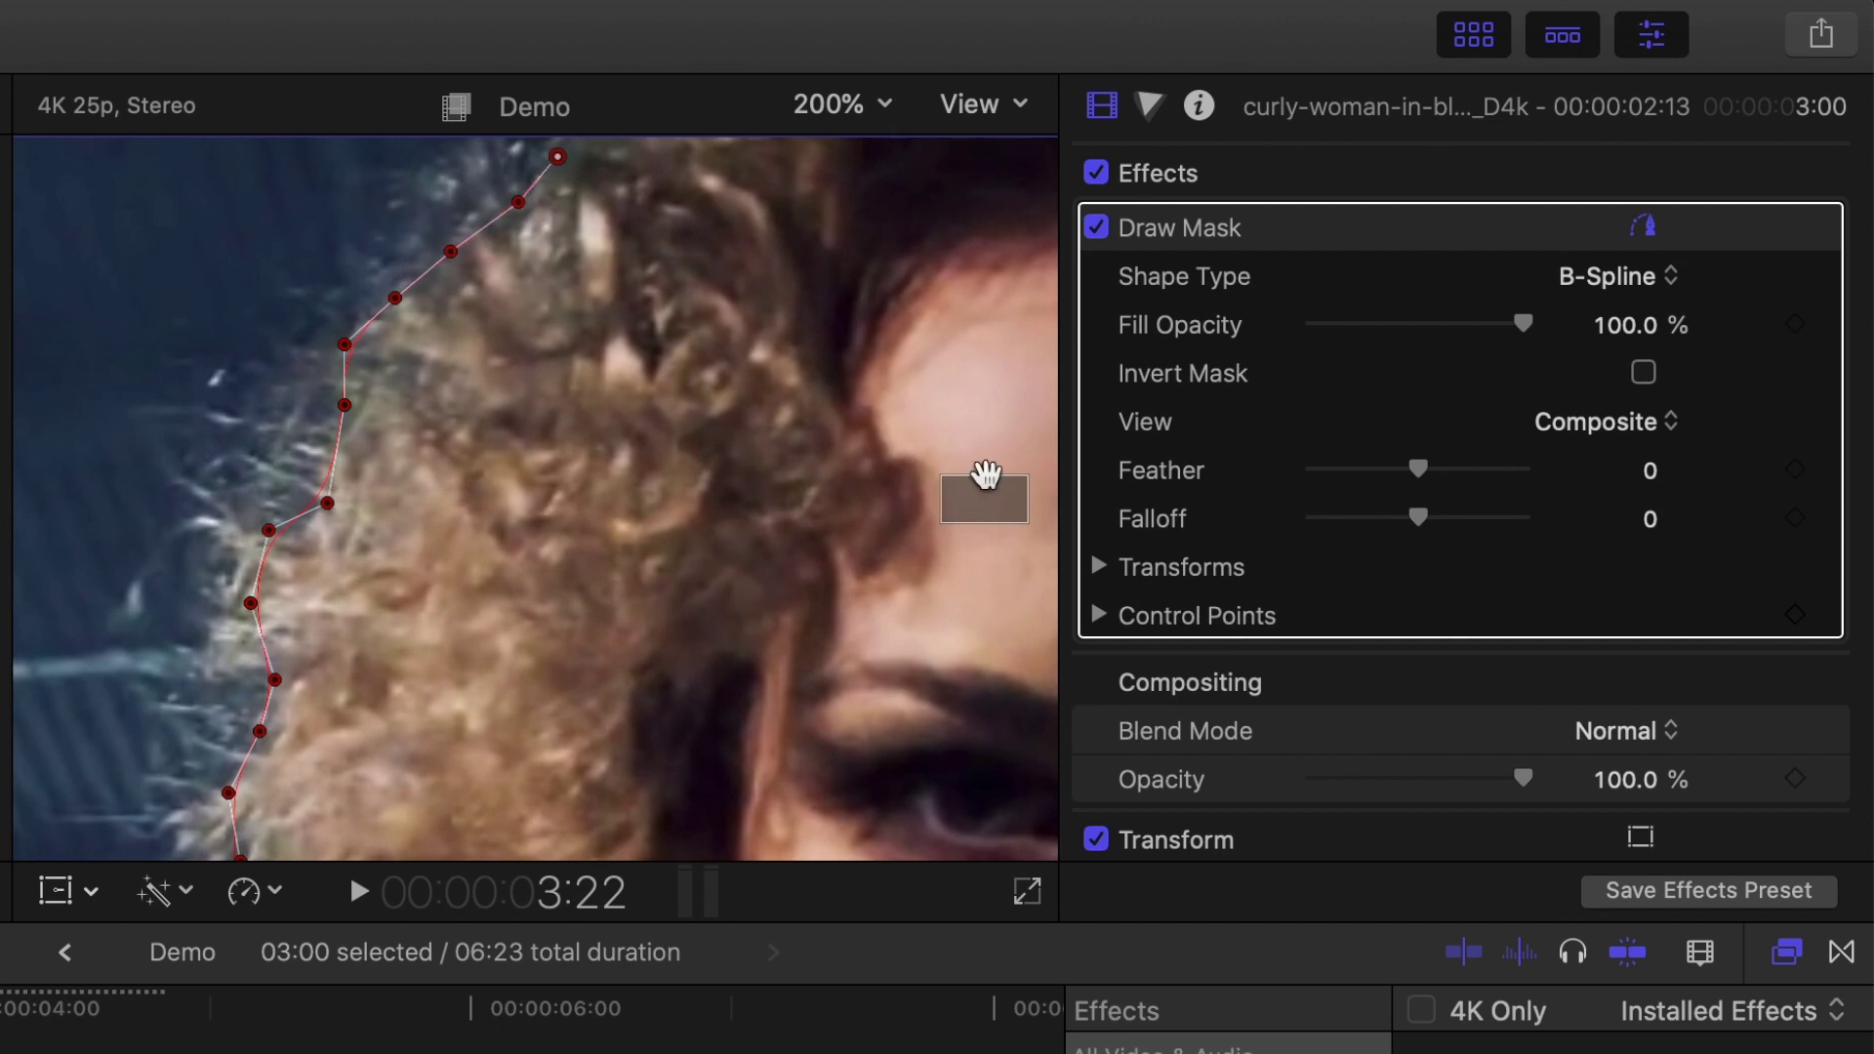
Zoom the viewer to 400% and add mask points around the top of her hair.
key(super+minus)
key(super+minus)
key(super+minus)
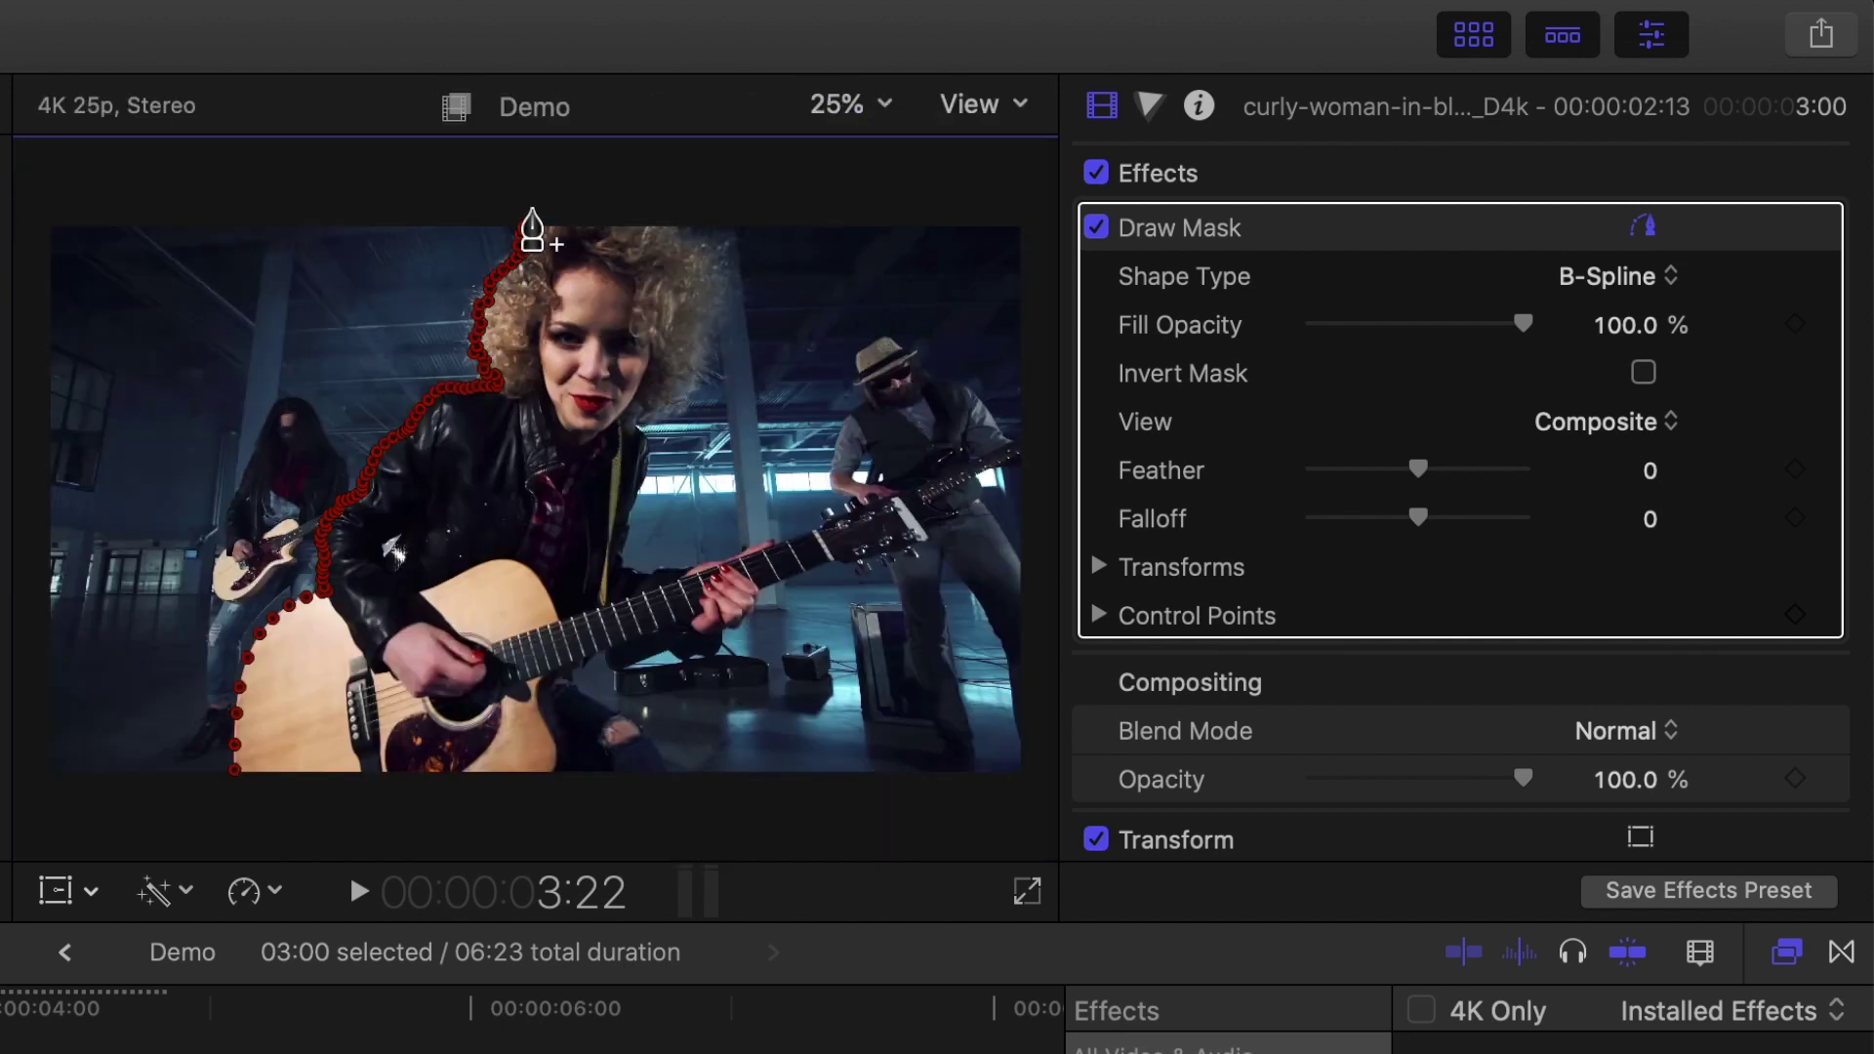
click(849, 104)
click(878, 414)
drag(992, 455, 979, 498)
click(281, 271)
click(330, 390)
click(450, 447)
click(576, 495)
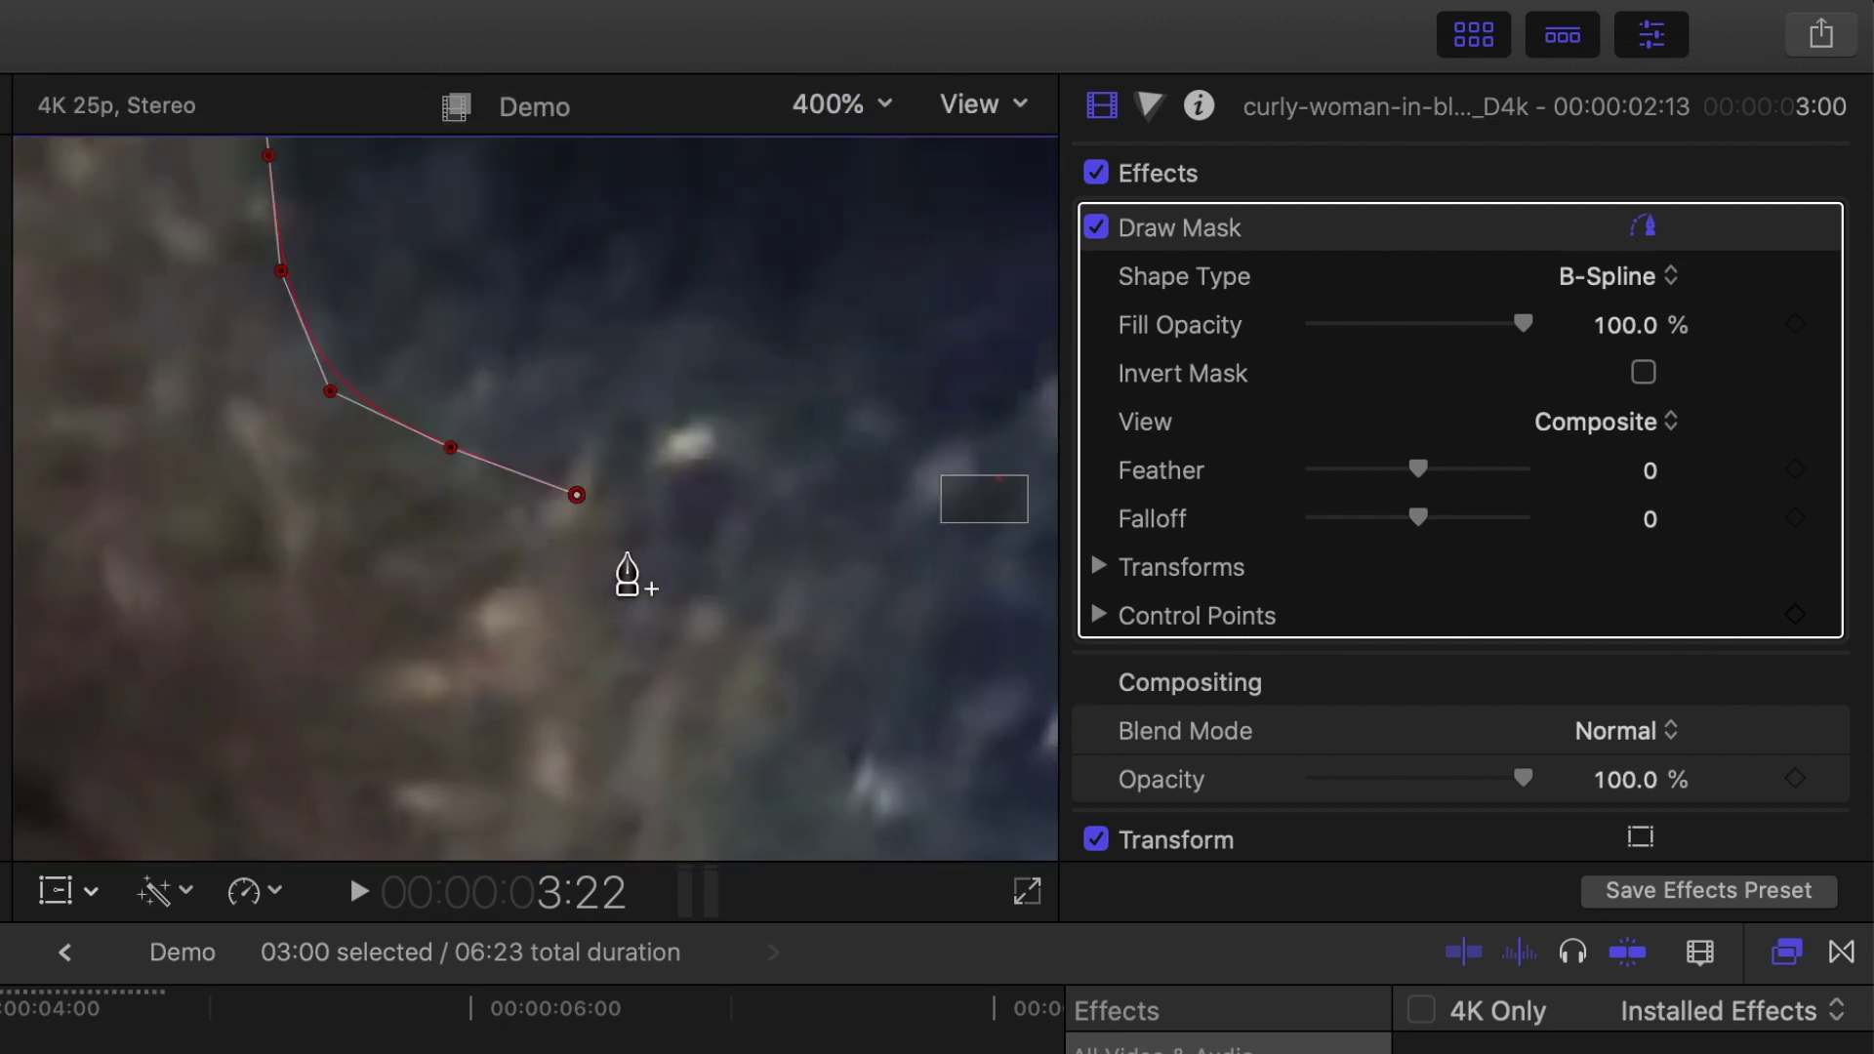
Trace the remaining points around the guitarist and close the mask at its starting point.
click(644, 567)
click(755, 658)
click(768, 738)
click(850, 104)
click(891, 385)
click(689, 604)
click(689, 676)
click(632, 788)
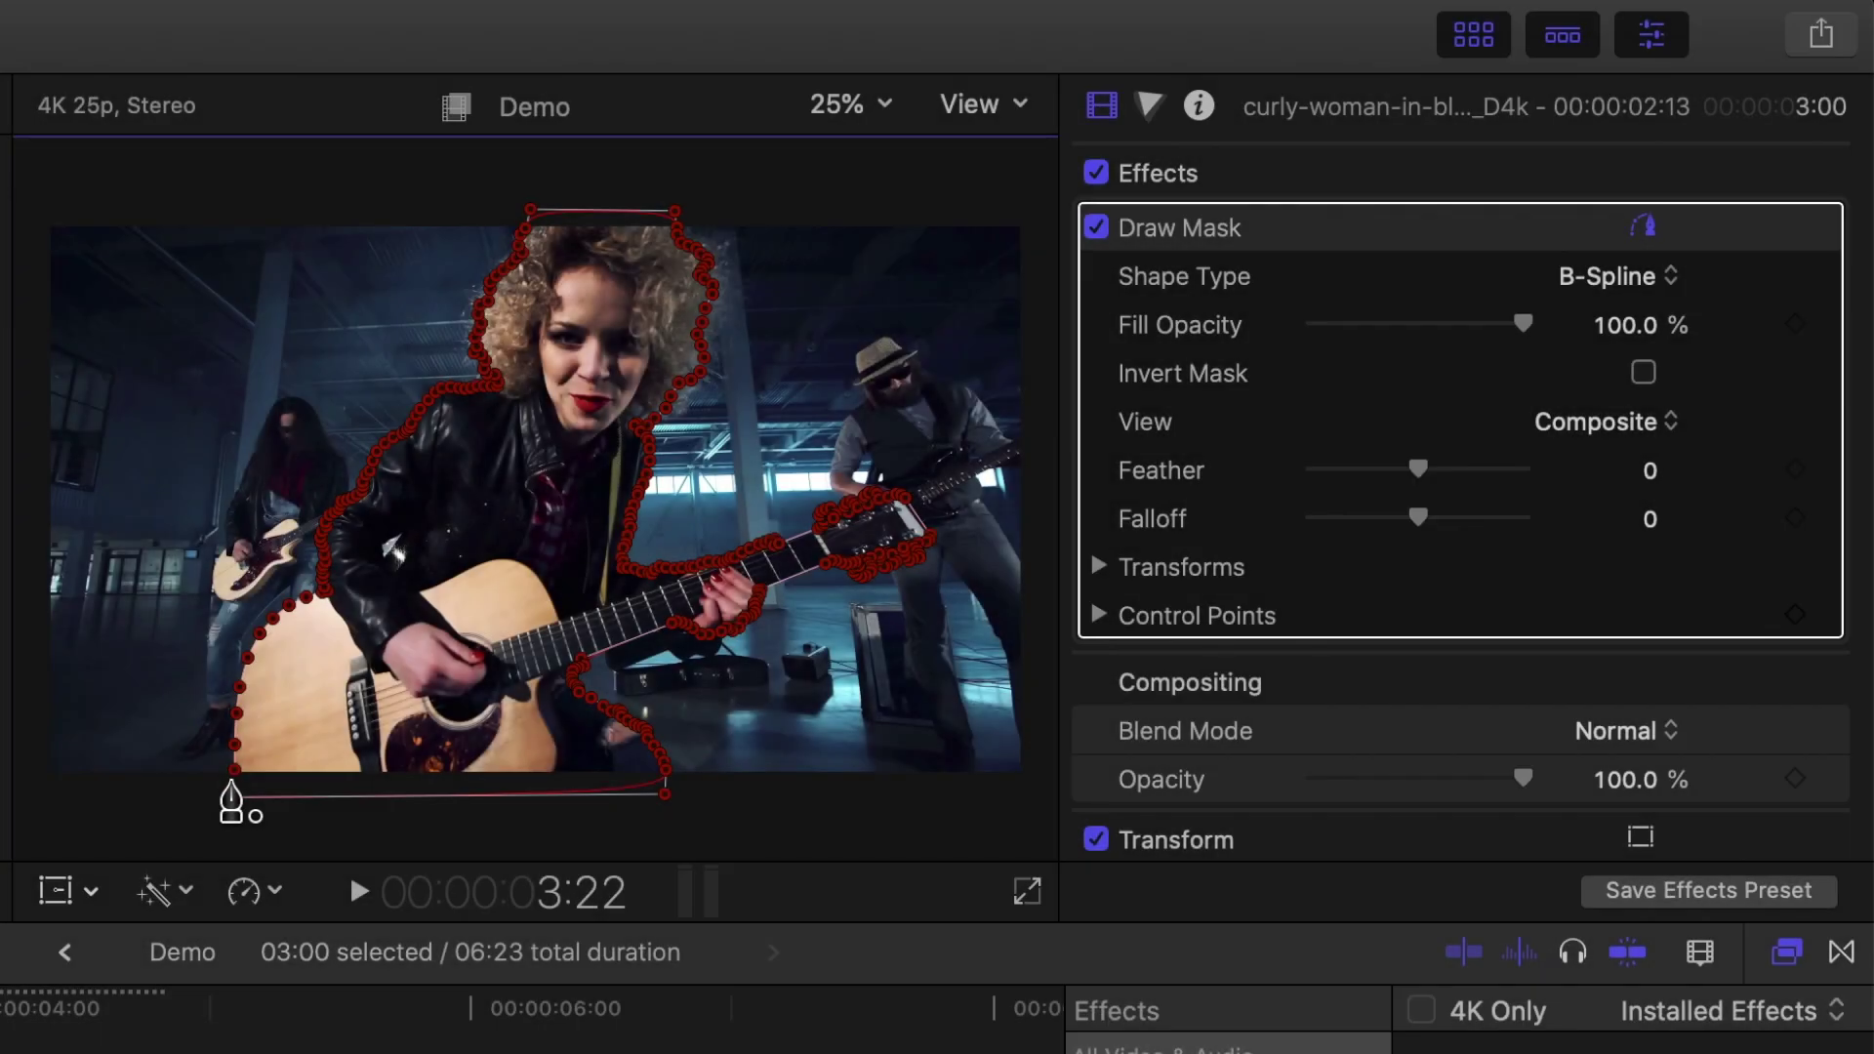
click(233, 793)
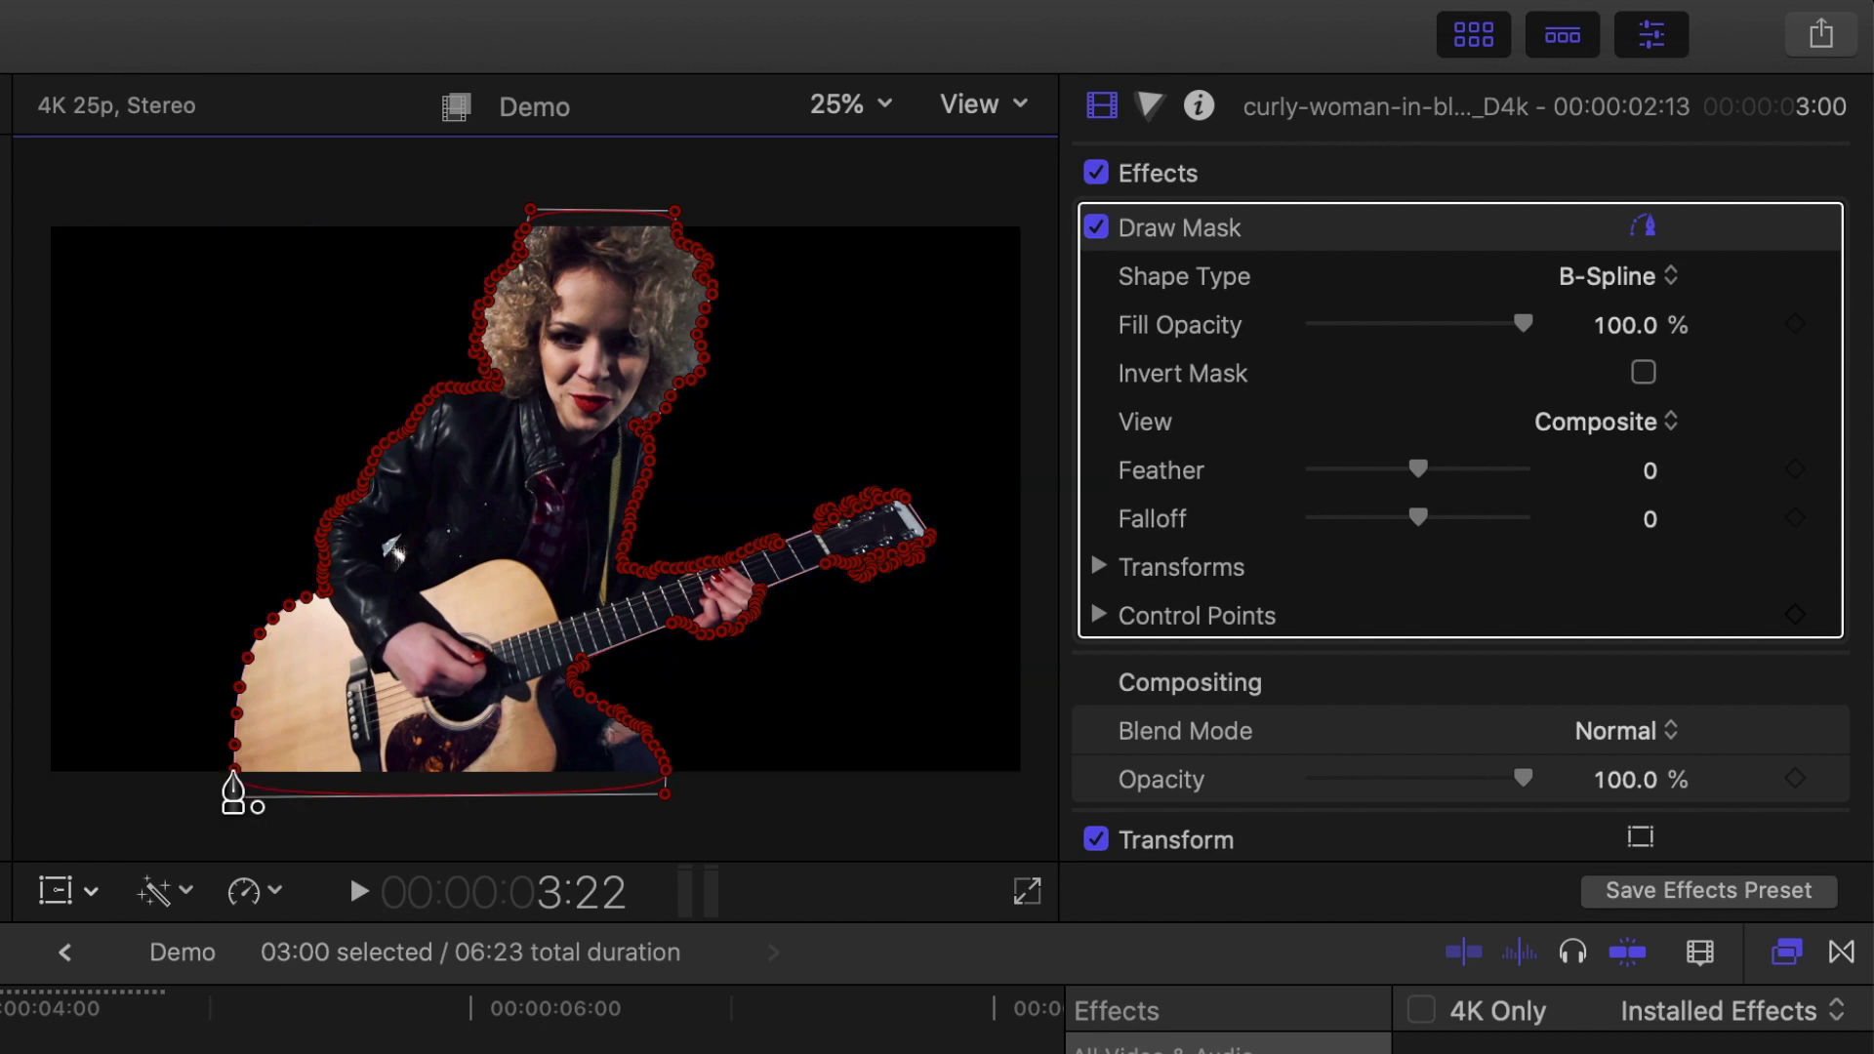
Hide the mask outline and duplicate the masked freeze frame onto a layer above.
click(1645, 227)
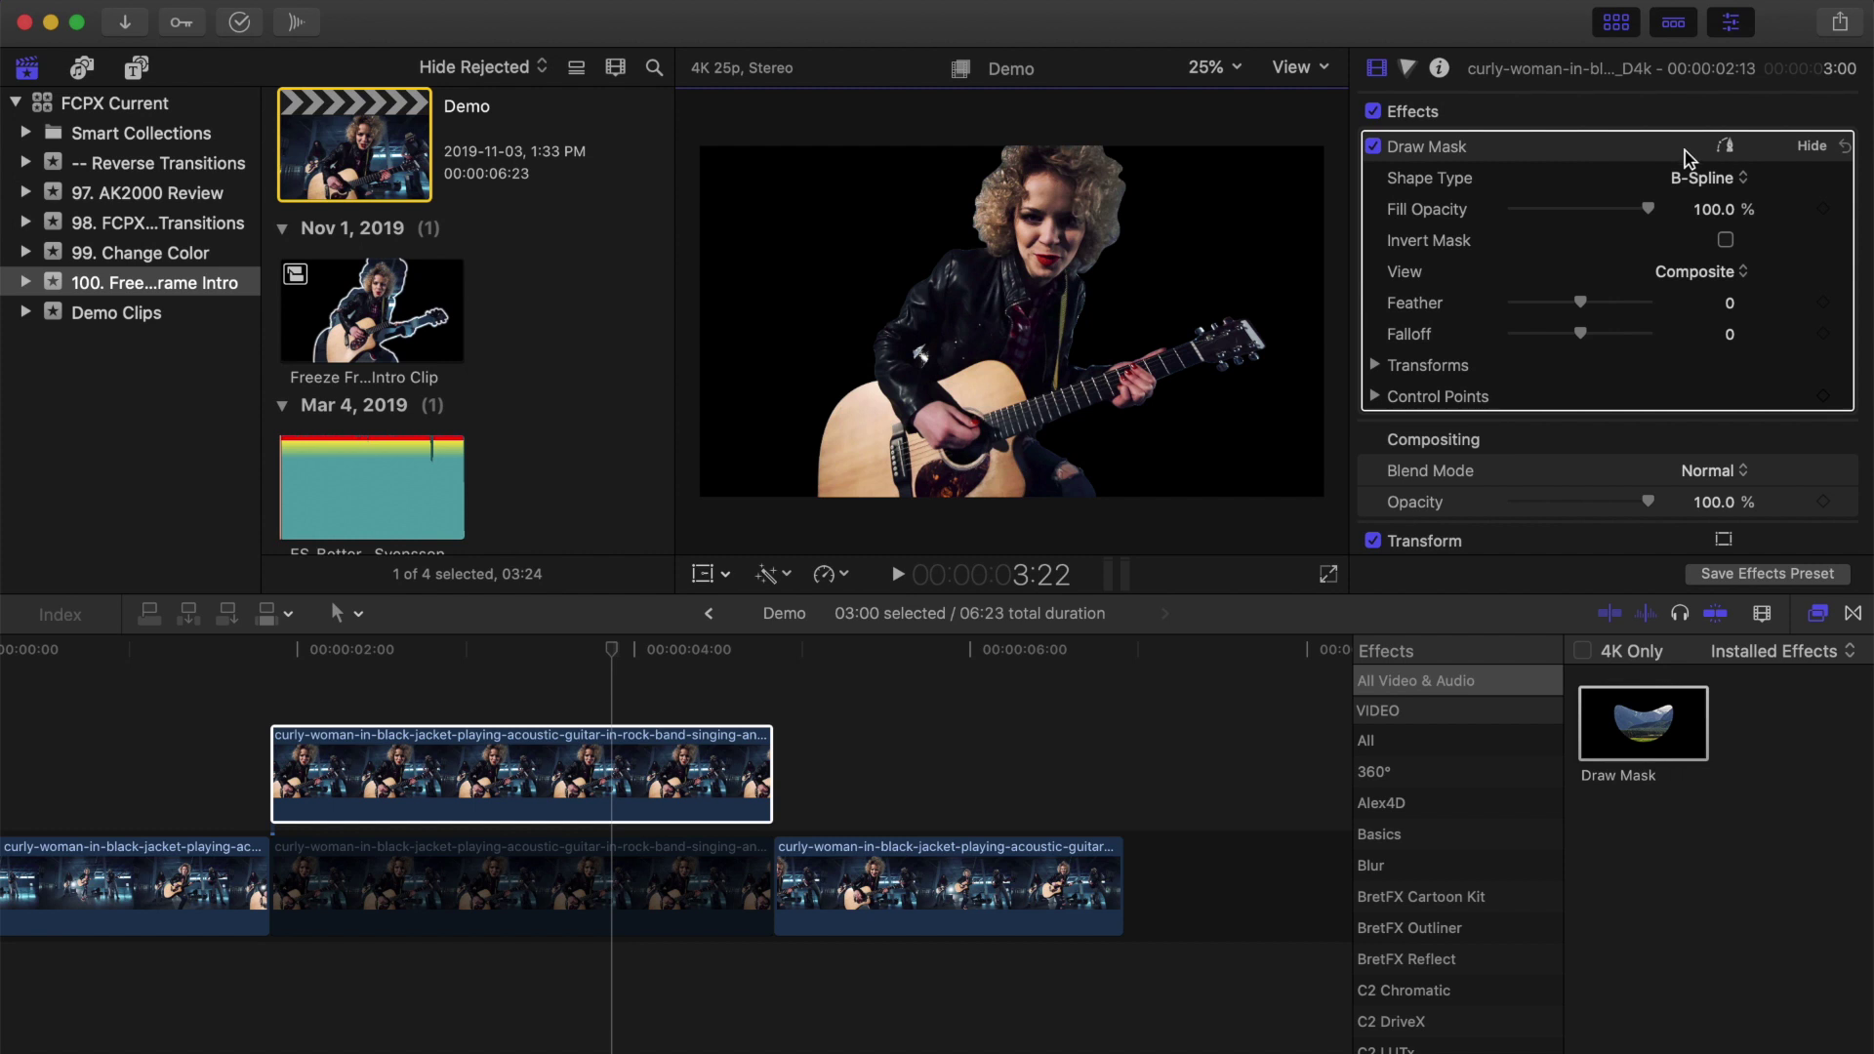
click(530, 808)
drag(530, 808, 529, 704)
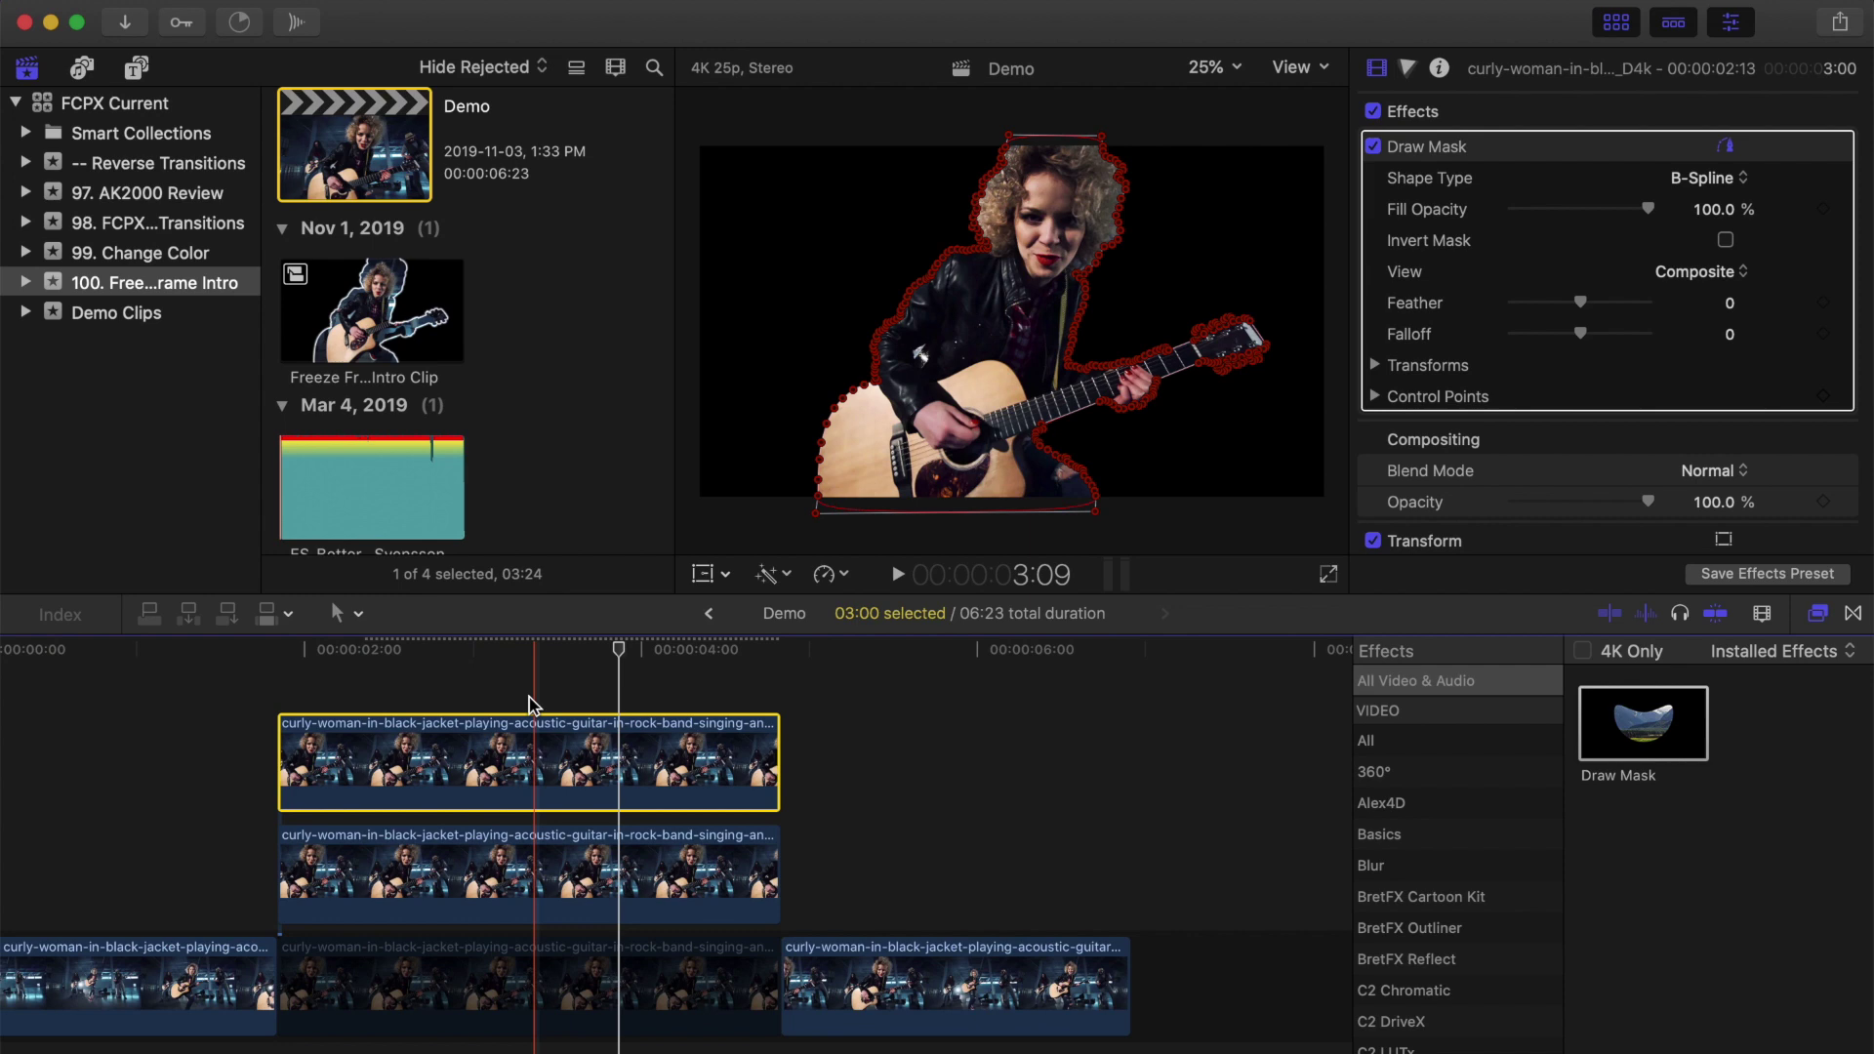
Raise the middle copy's Color Board exposure Master to 100%.
click(616, 872)
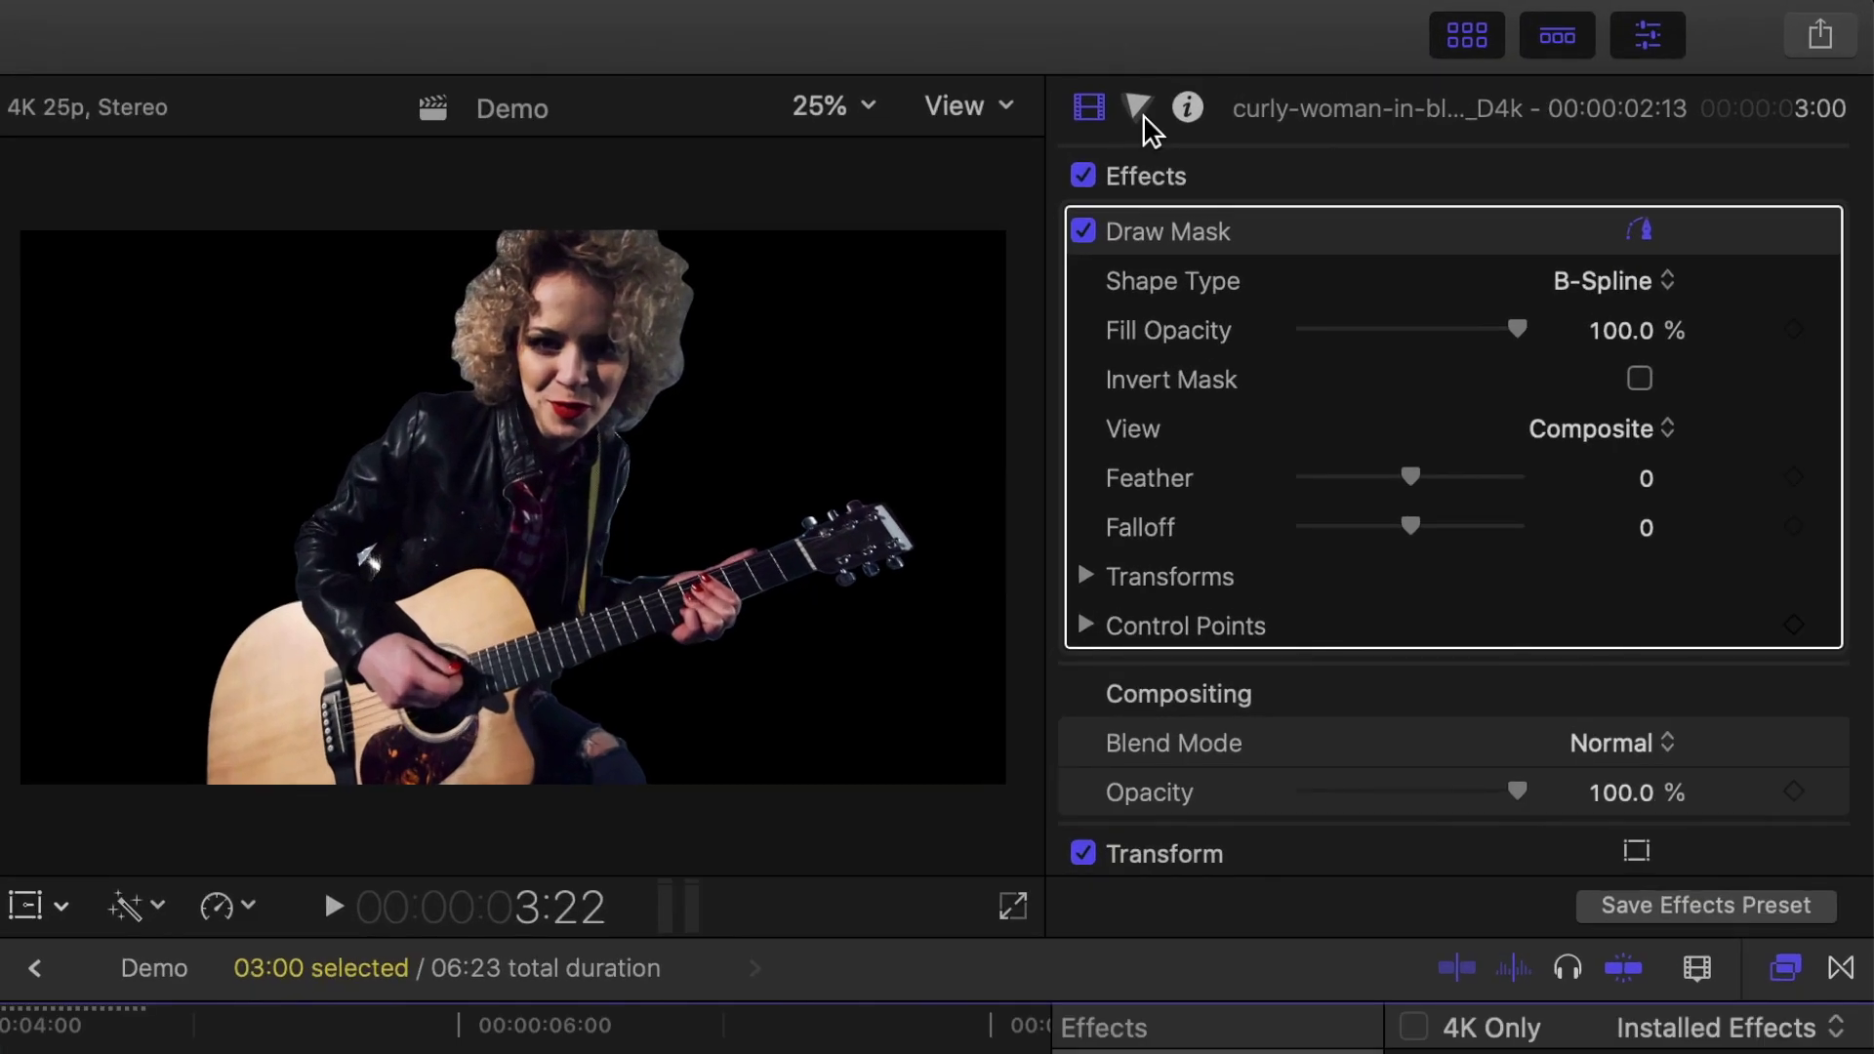
click(1406, 68)
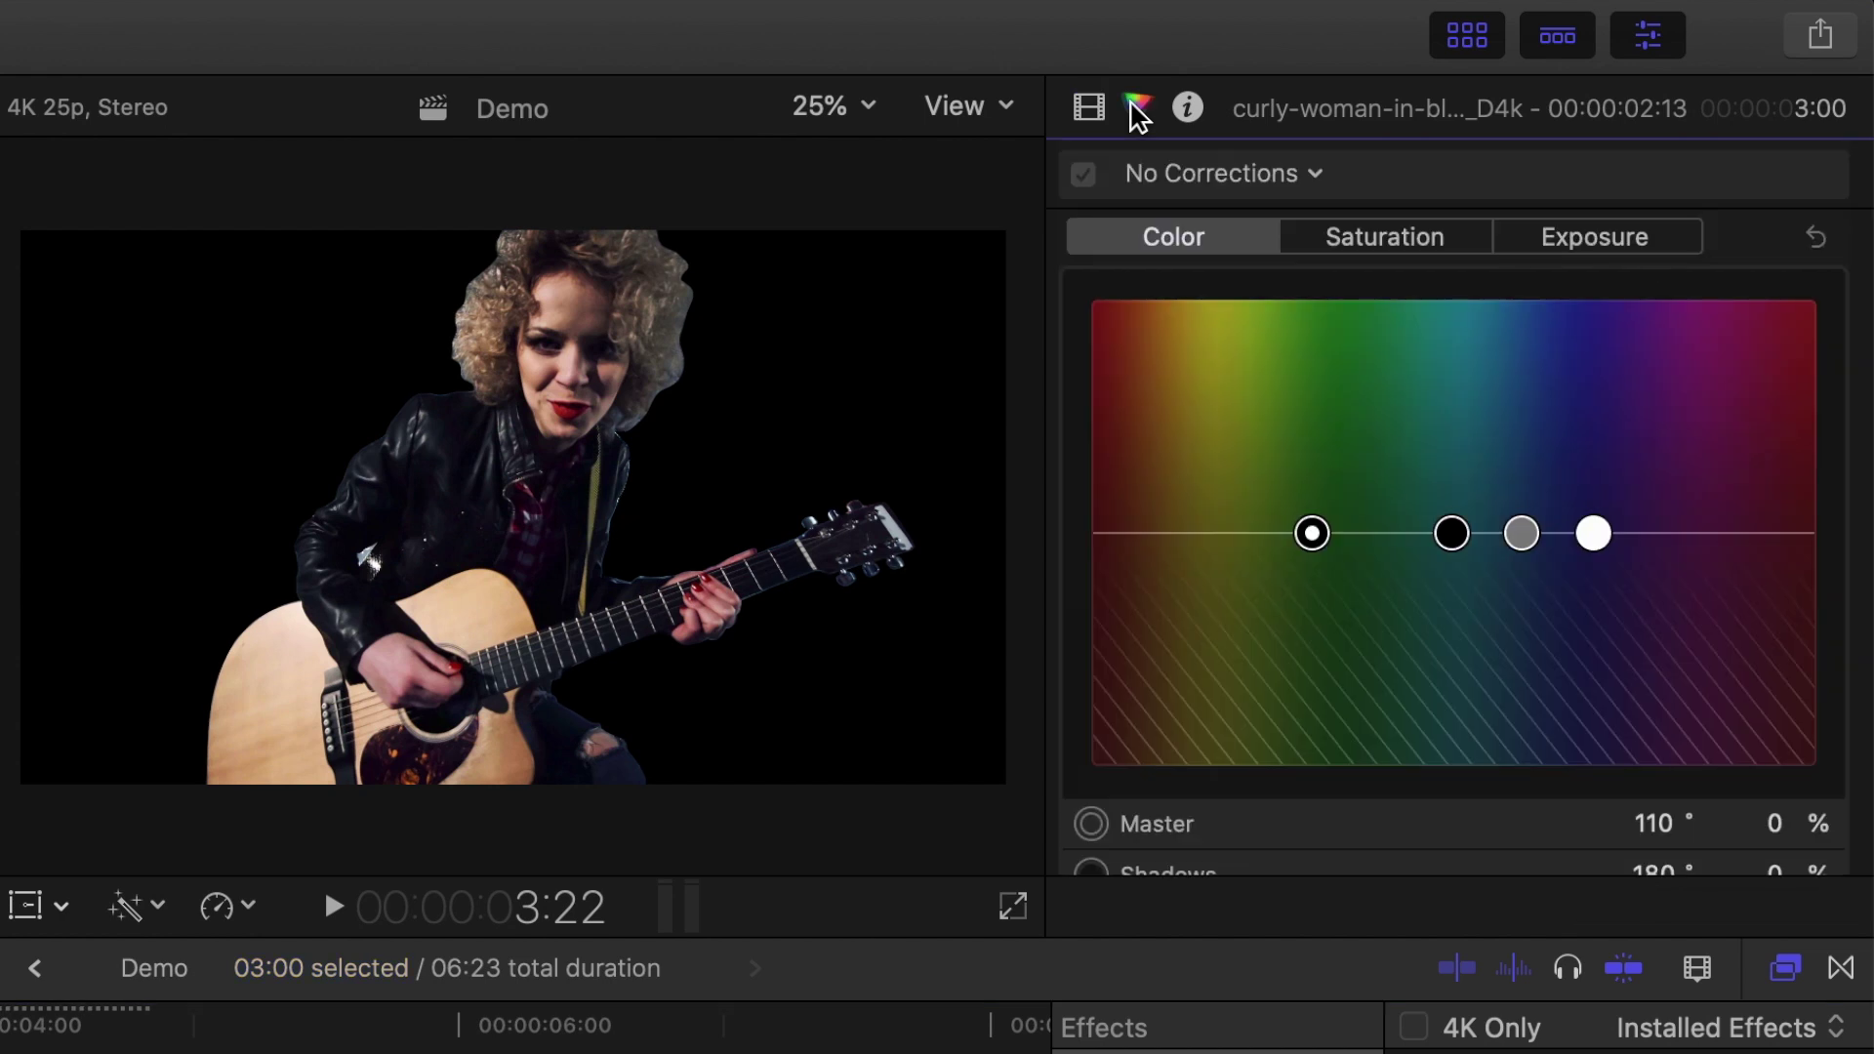
click(1591, 240)
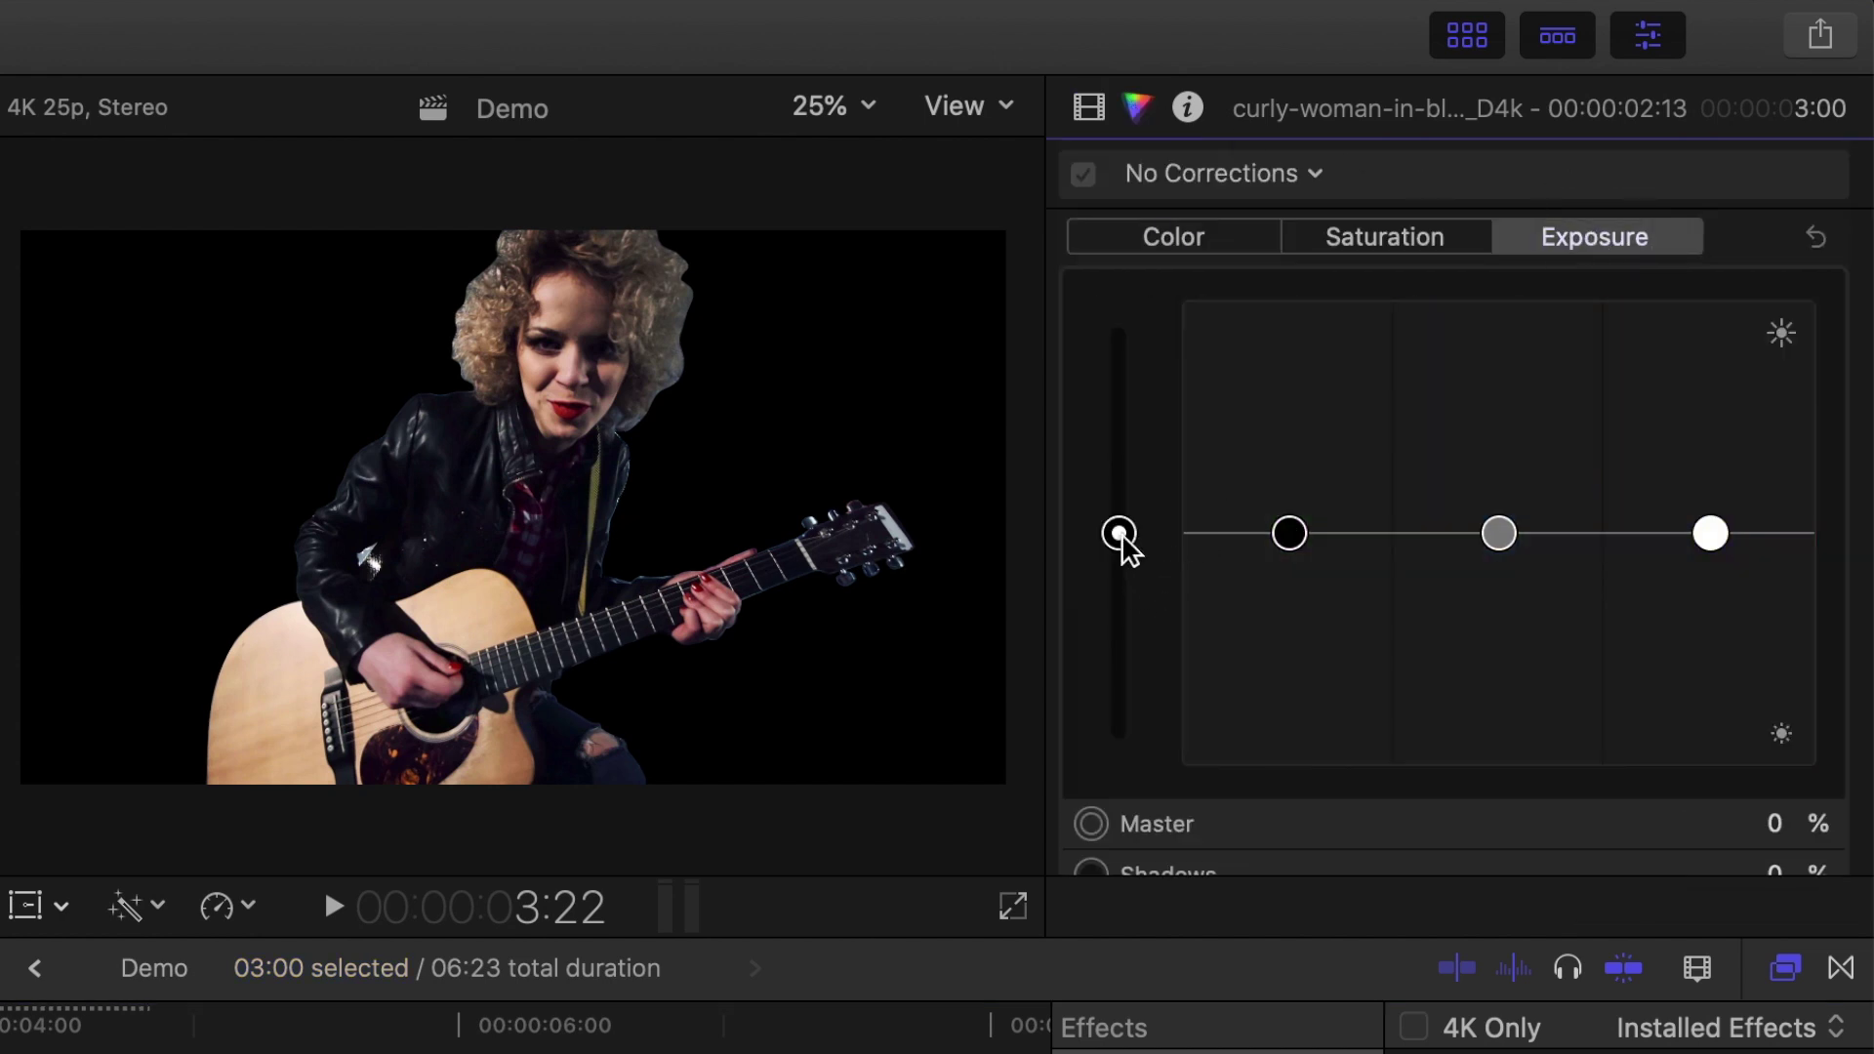
click(1120, 534)
drag(1122, 534, 1122, 266)
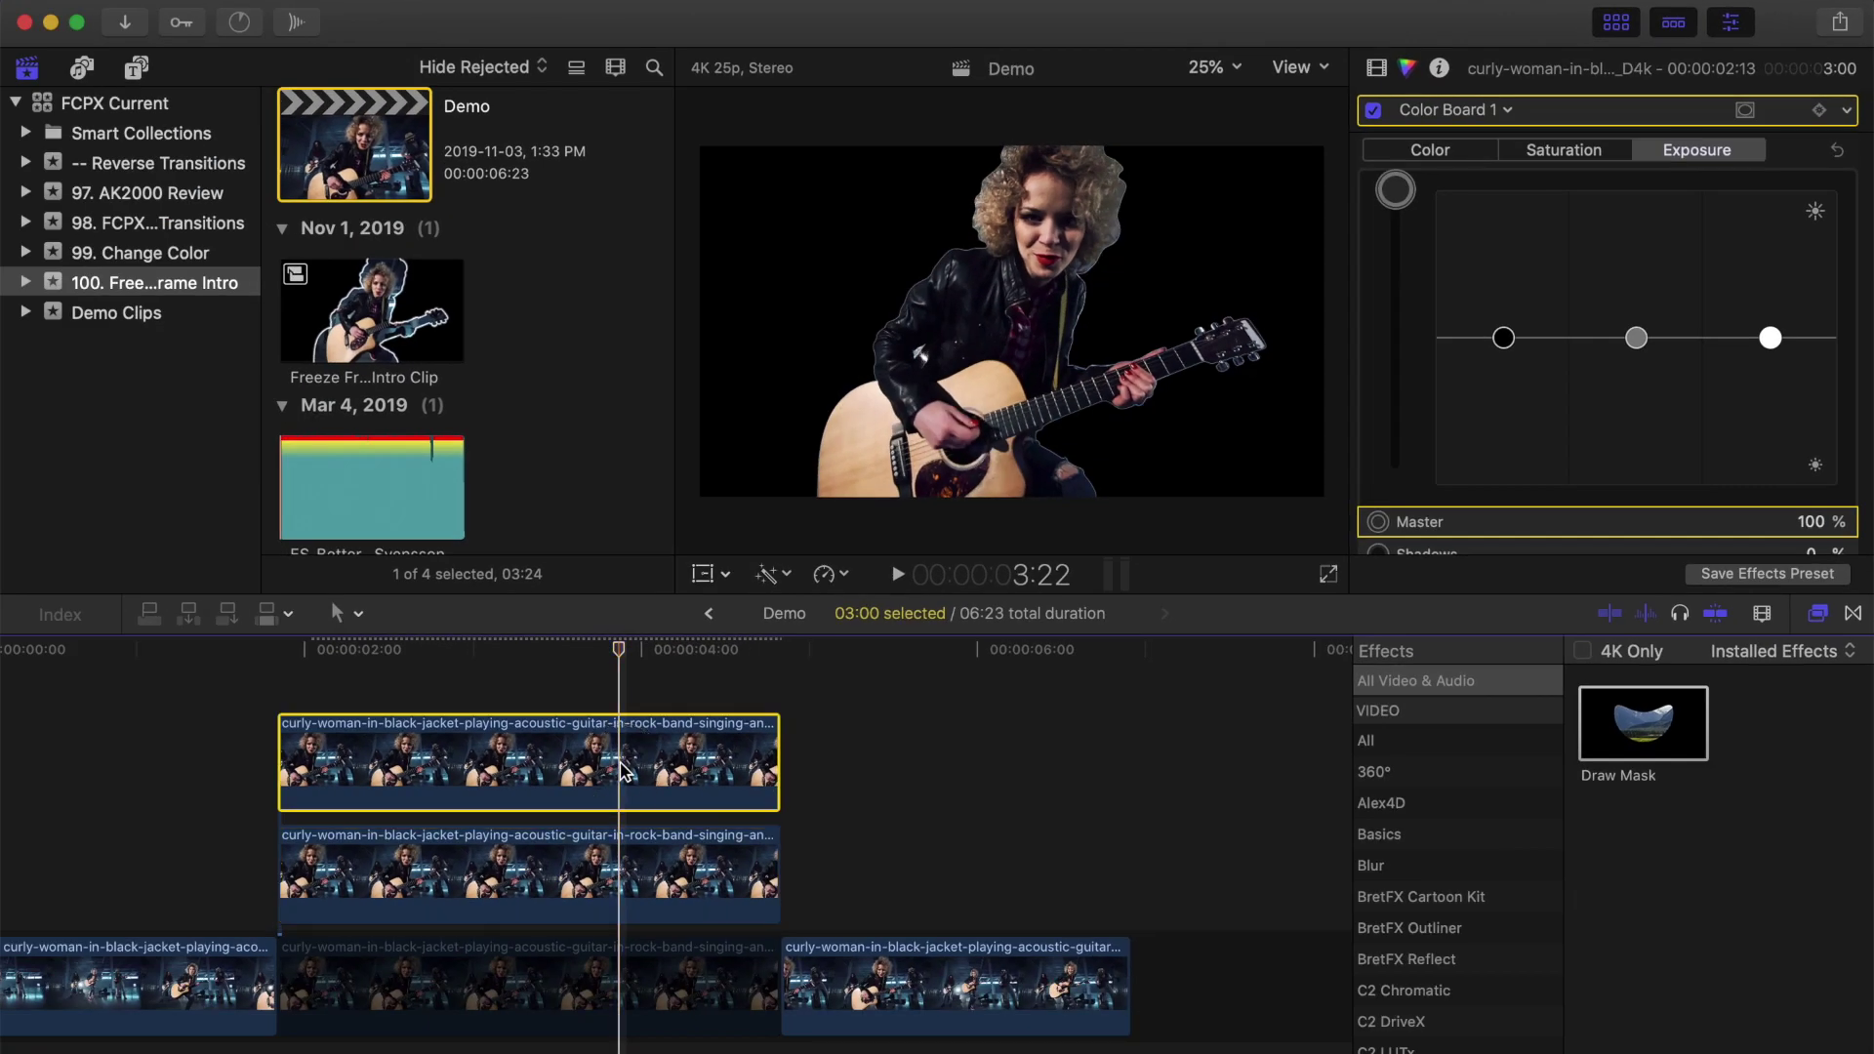
Toggle the top clip off and back on to check the white silhouette matte.
key(v)
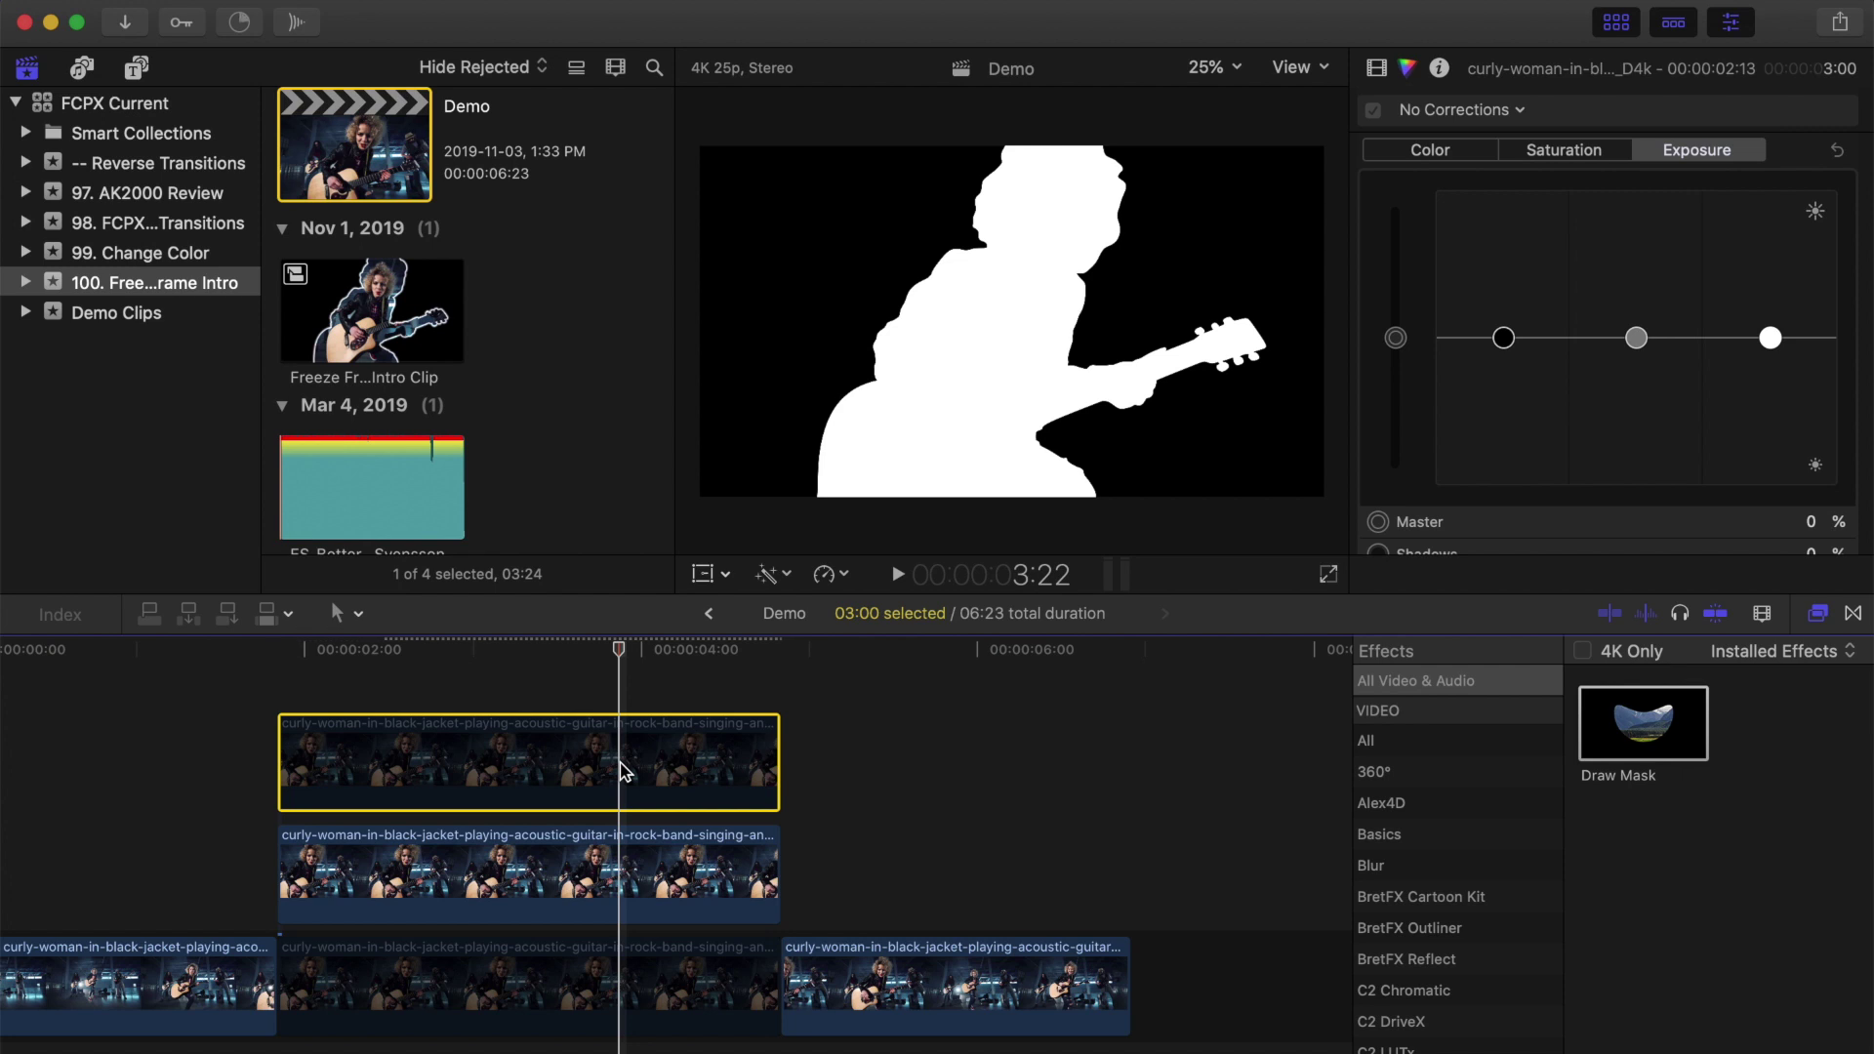
key(v)
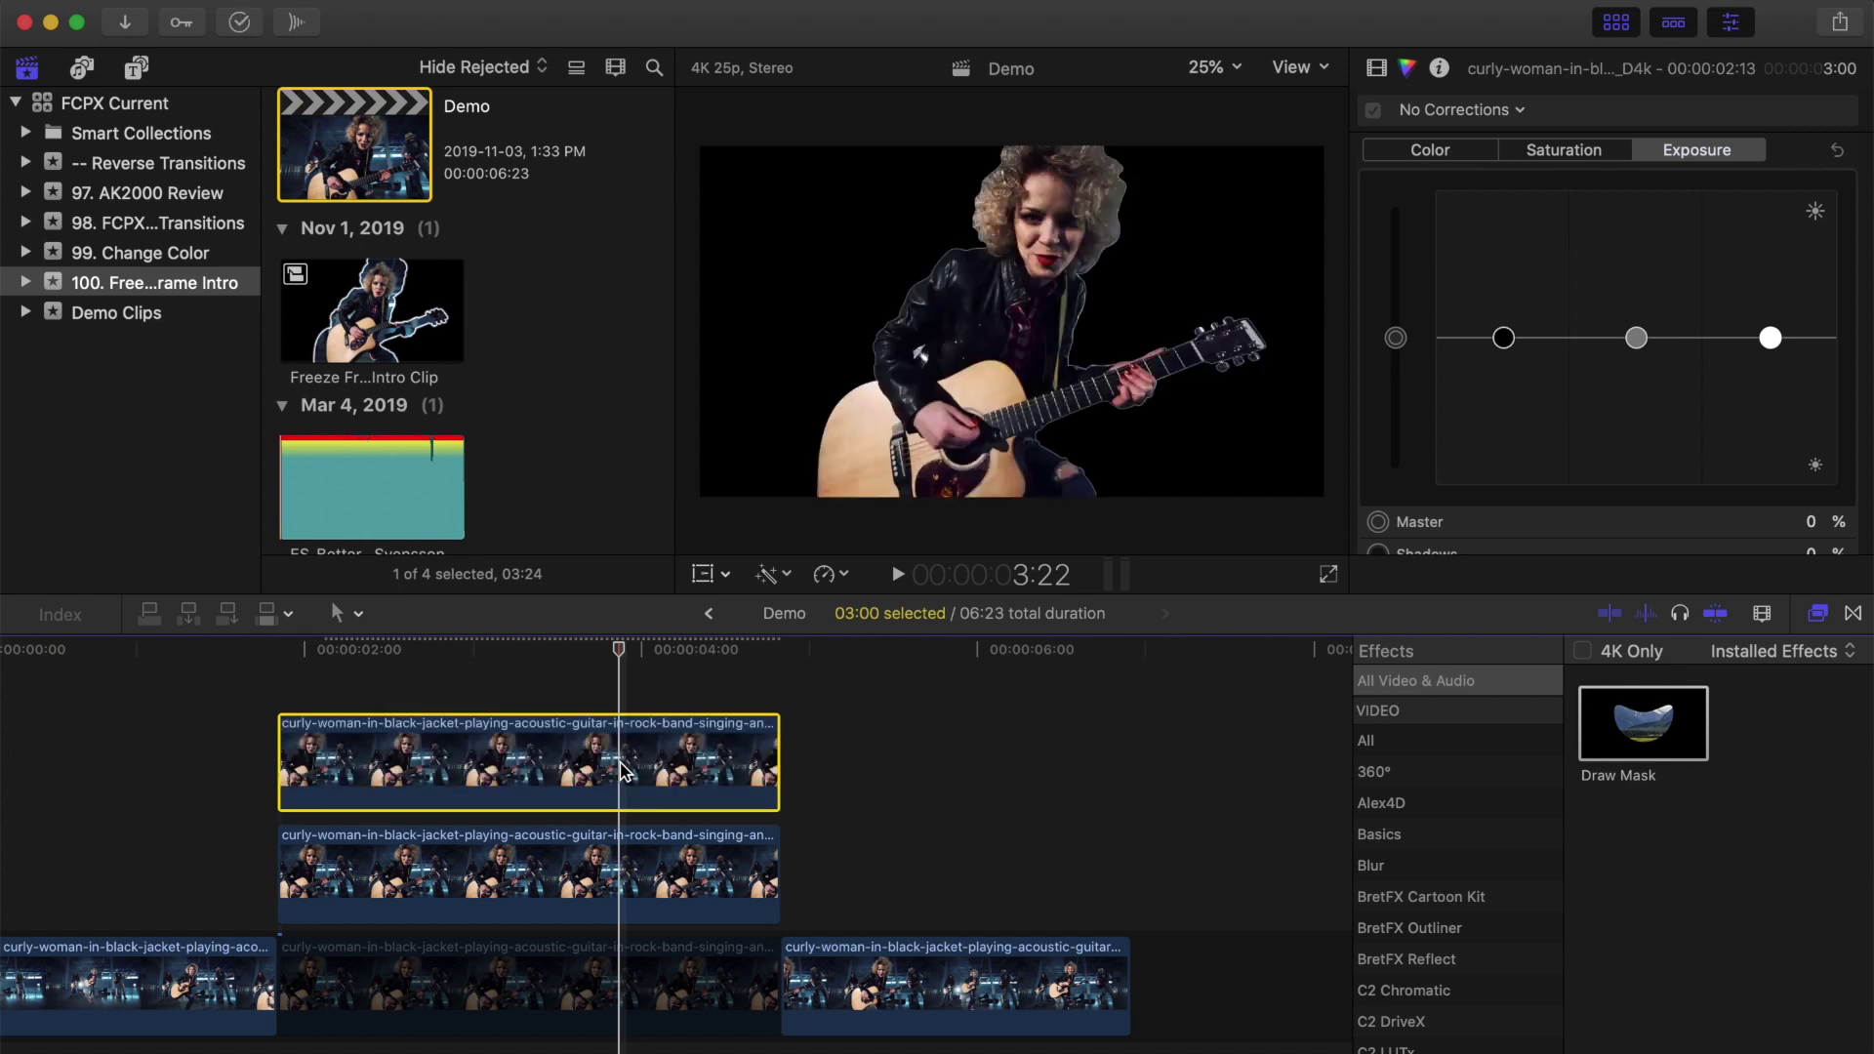
click(619, 872)
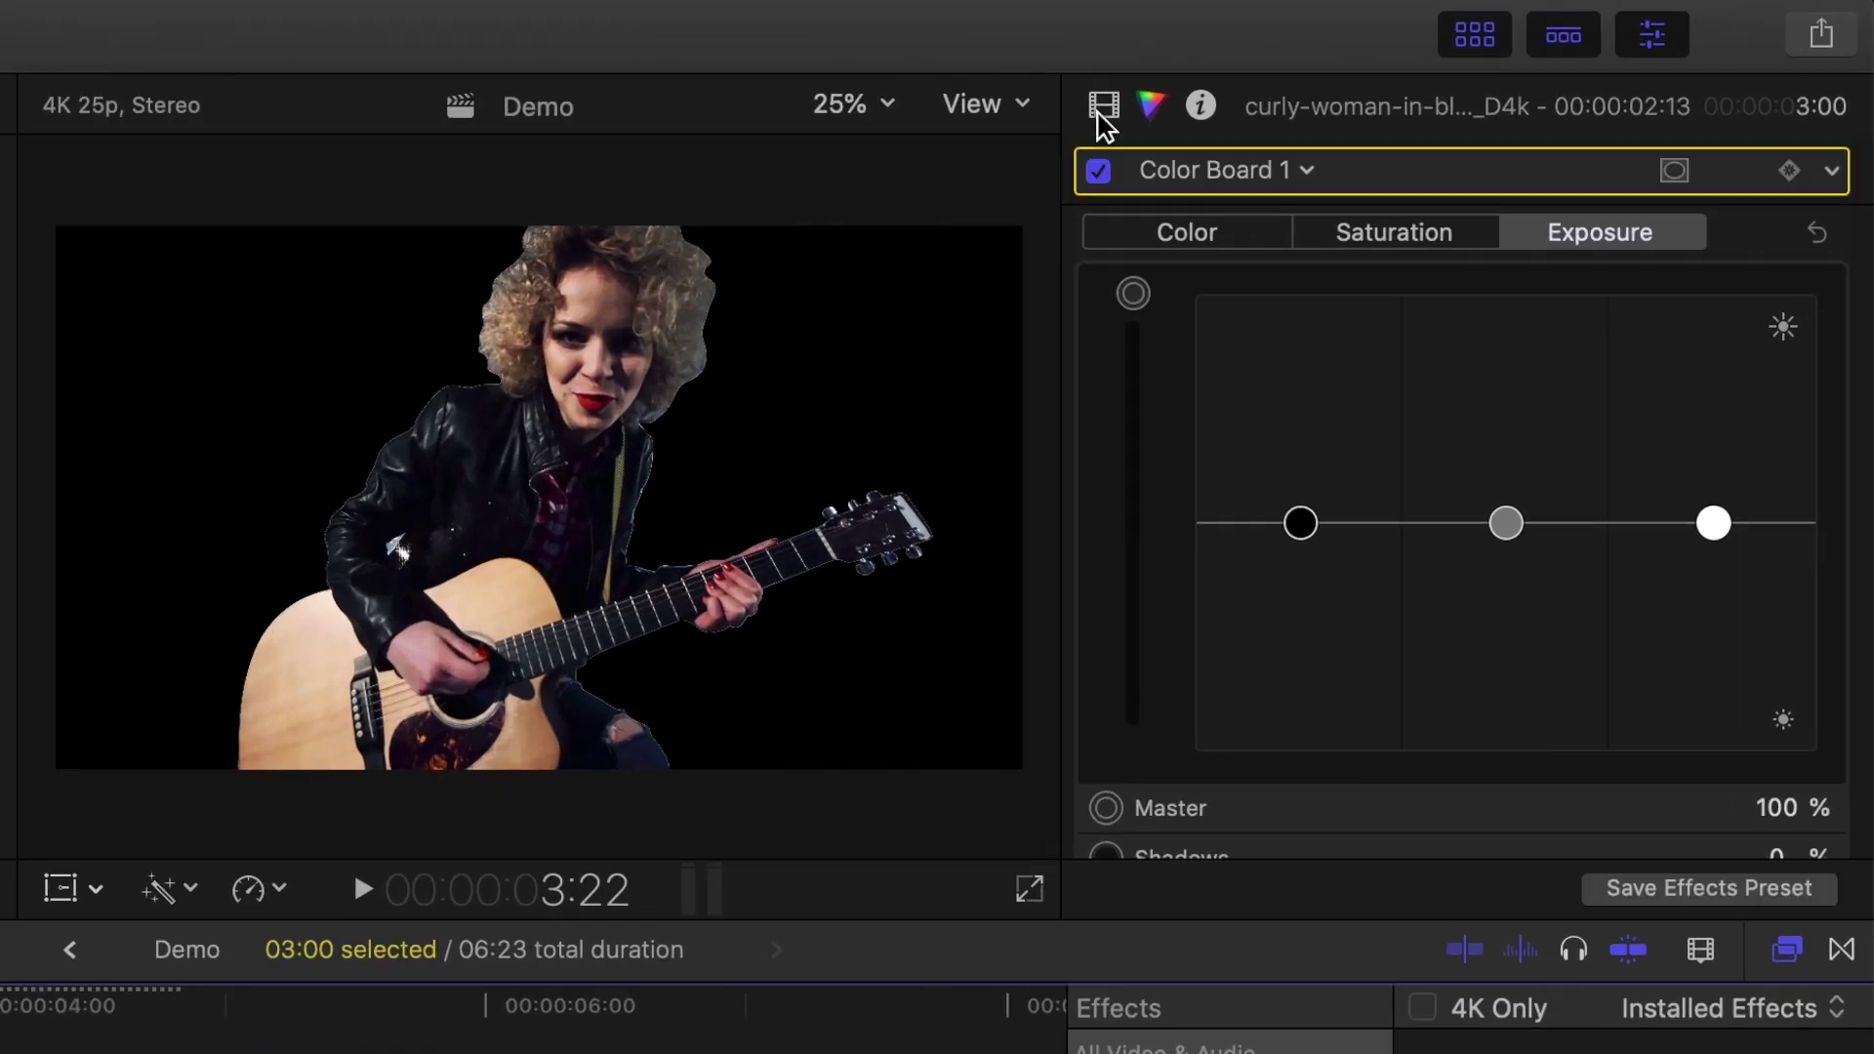
Set the silhouette clip's Draw Mask Falloff to 100 and Feather to 32.
click(1376, 68)
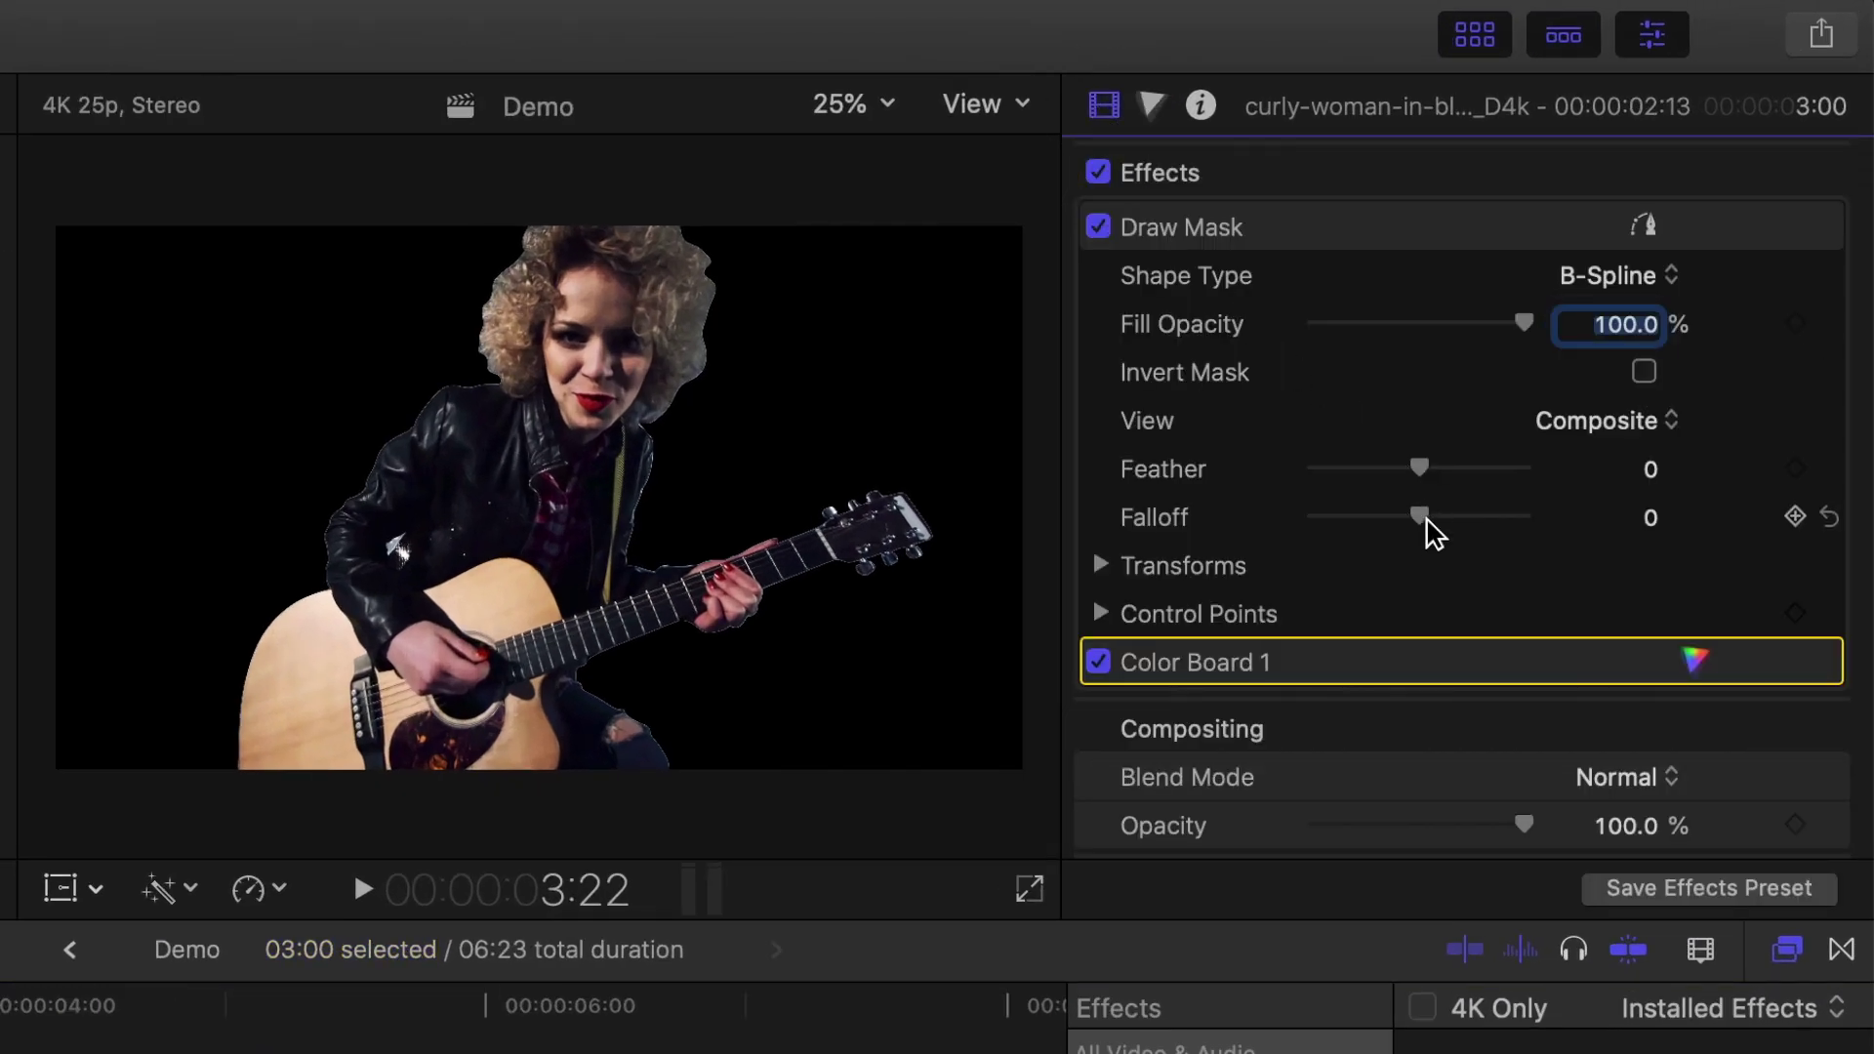
drag(1420, 525, 1590, 529)
drag(1425, 467, 1452, 466)
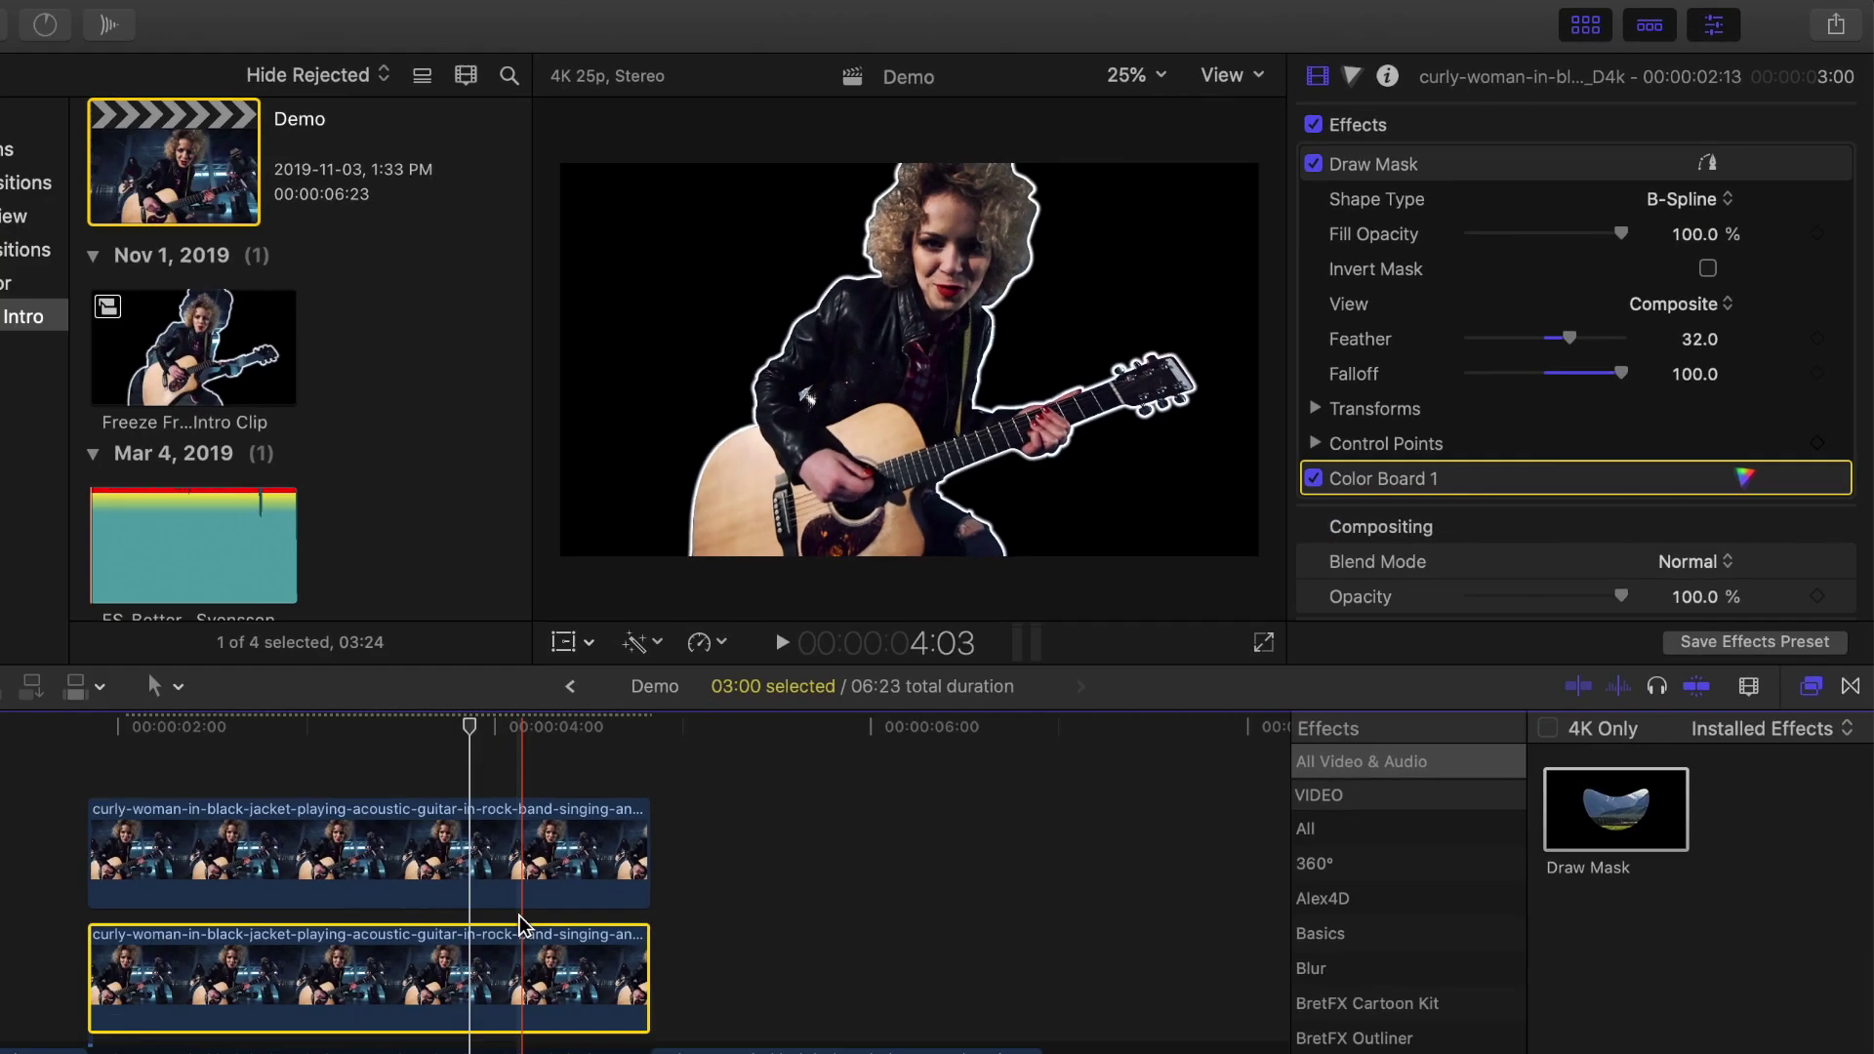
click(622, 866)
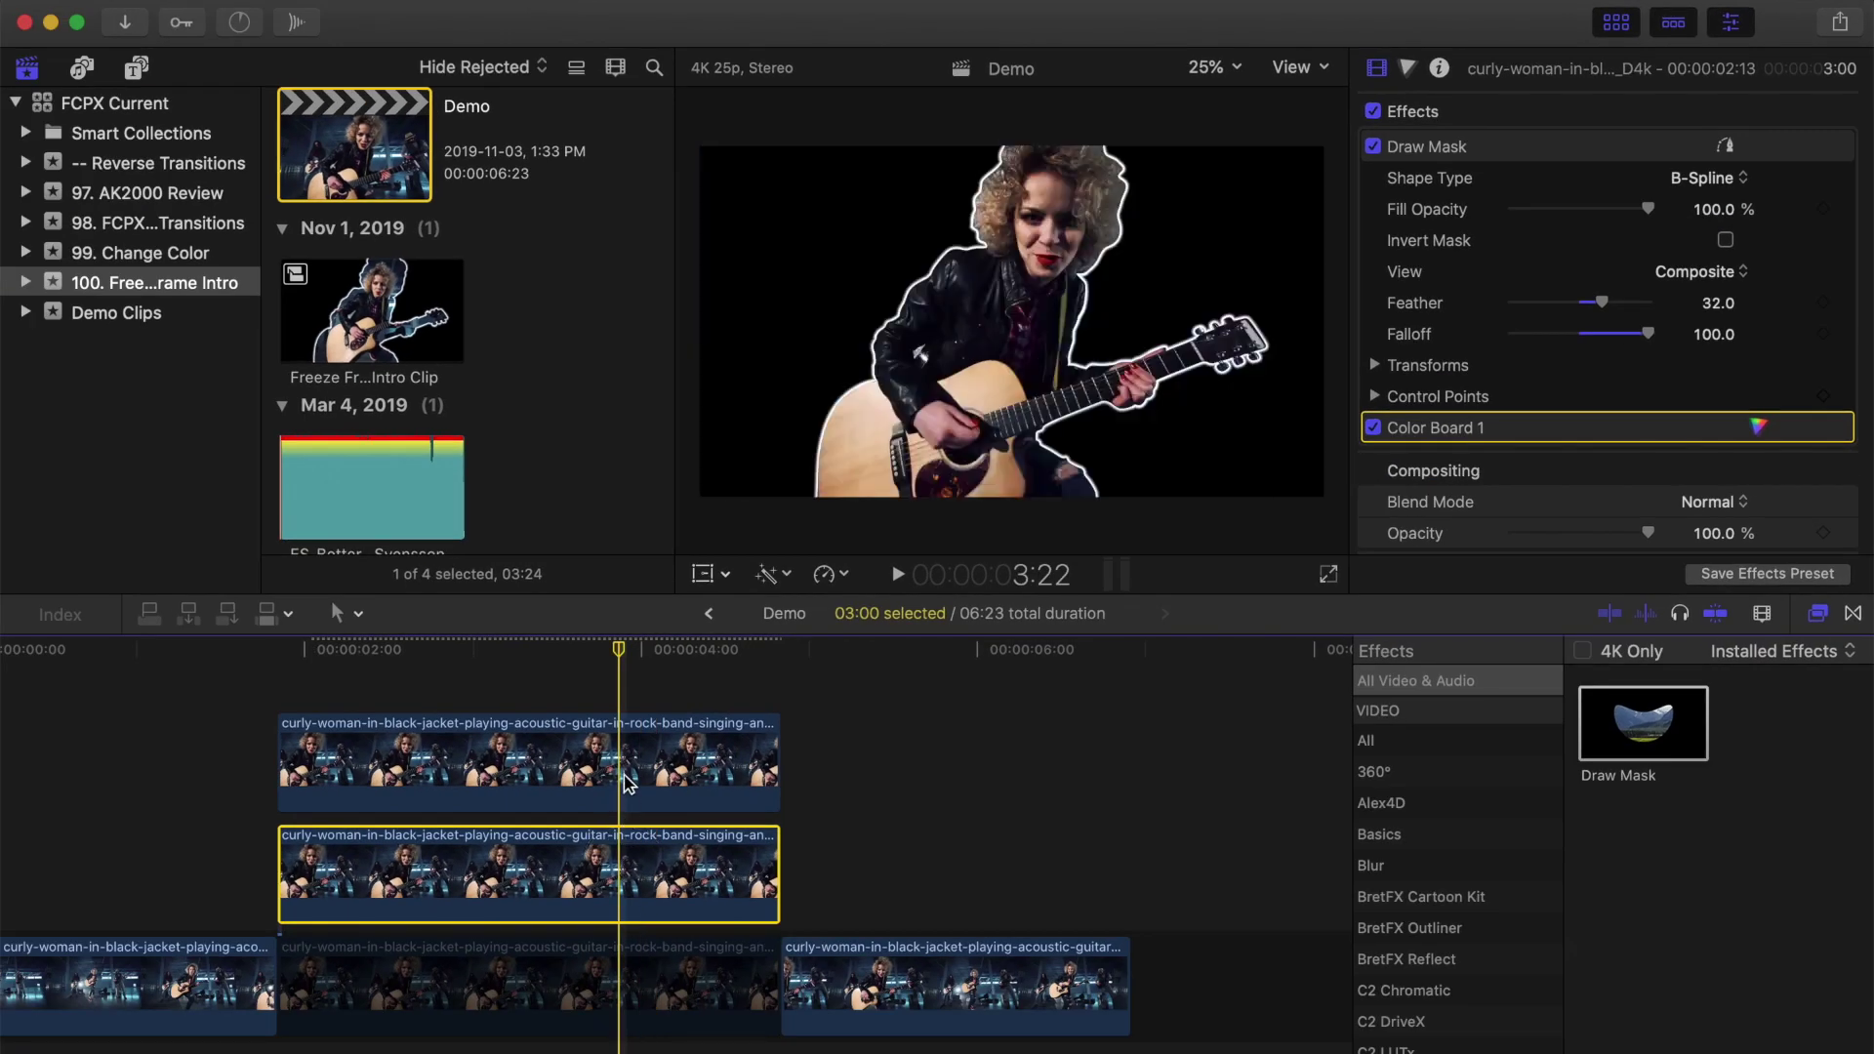
Combine both freeze-frame clips into a compound clip named 'Demo Clip'.
super+click(625, 781)
key(alt+g)
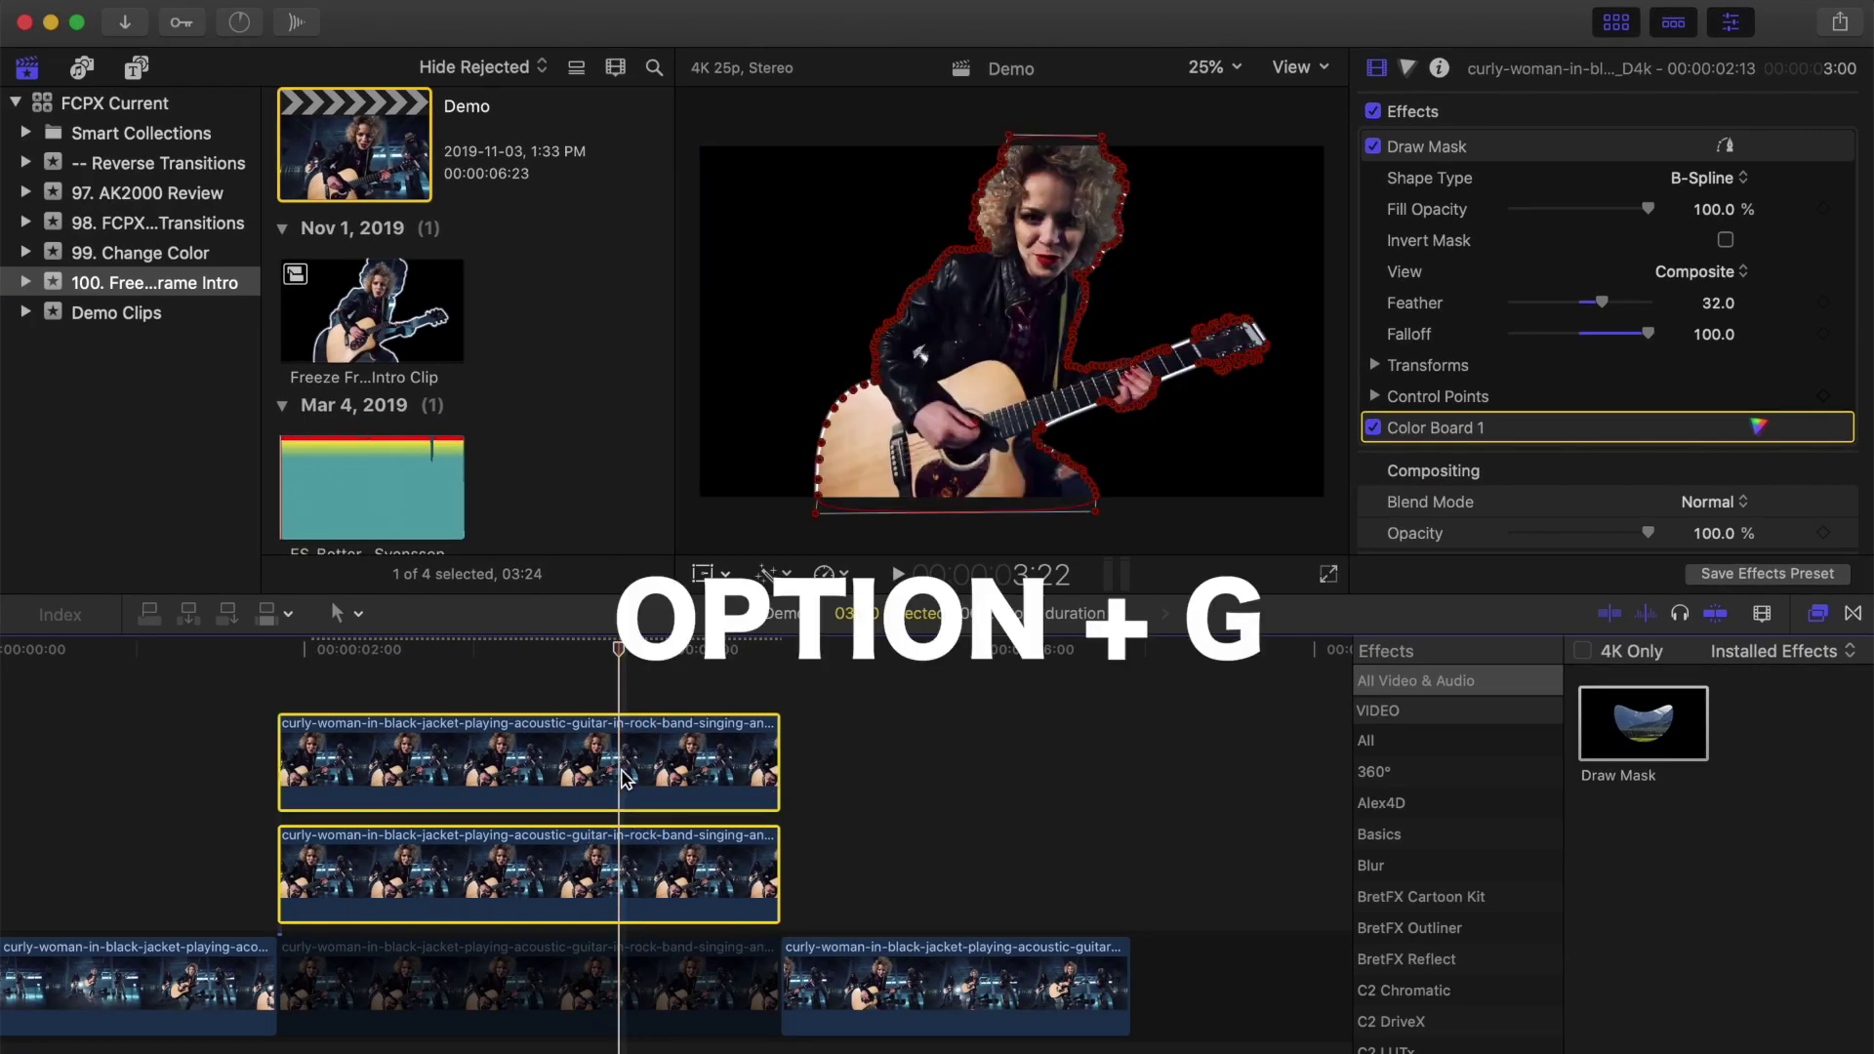
key(Return)
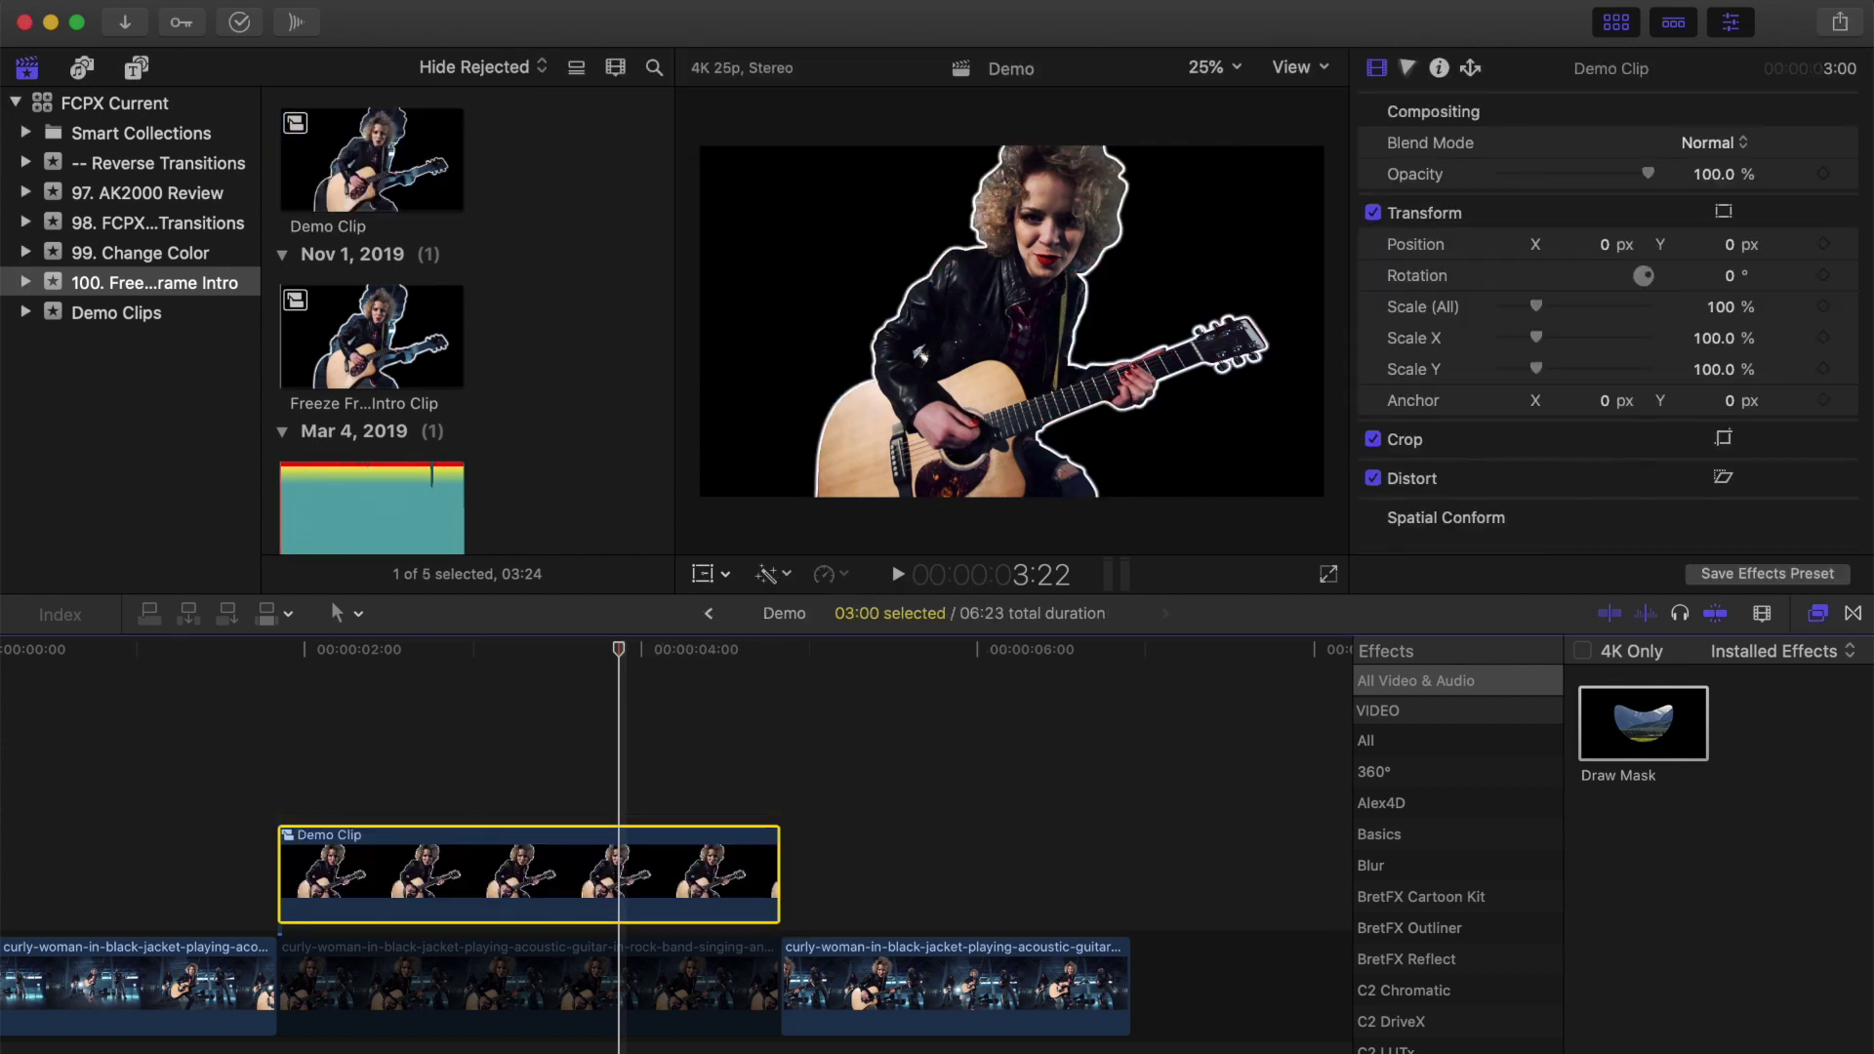
Add a Color Curves correction and flatten the red, green and blue curves to black and white.
click(1408, 69)
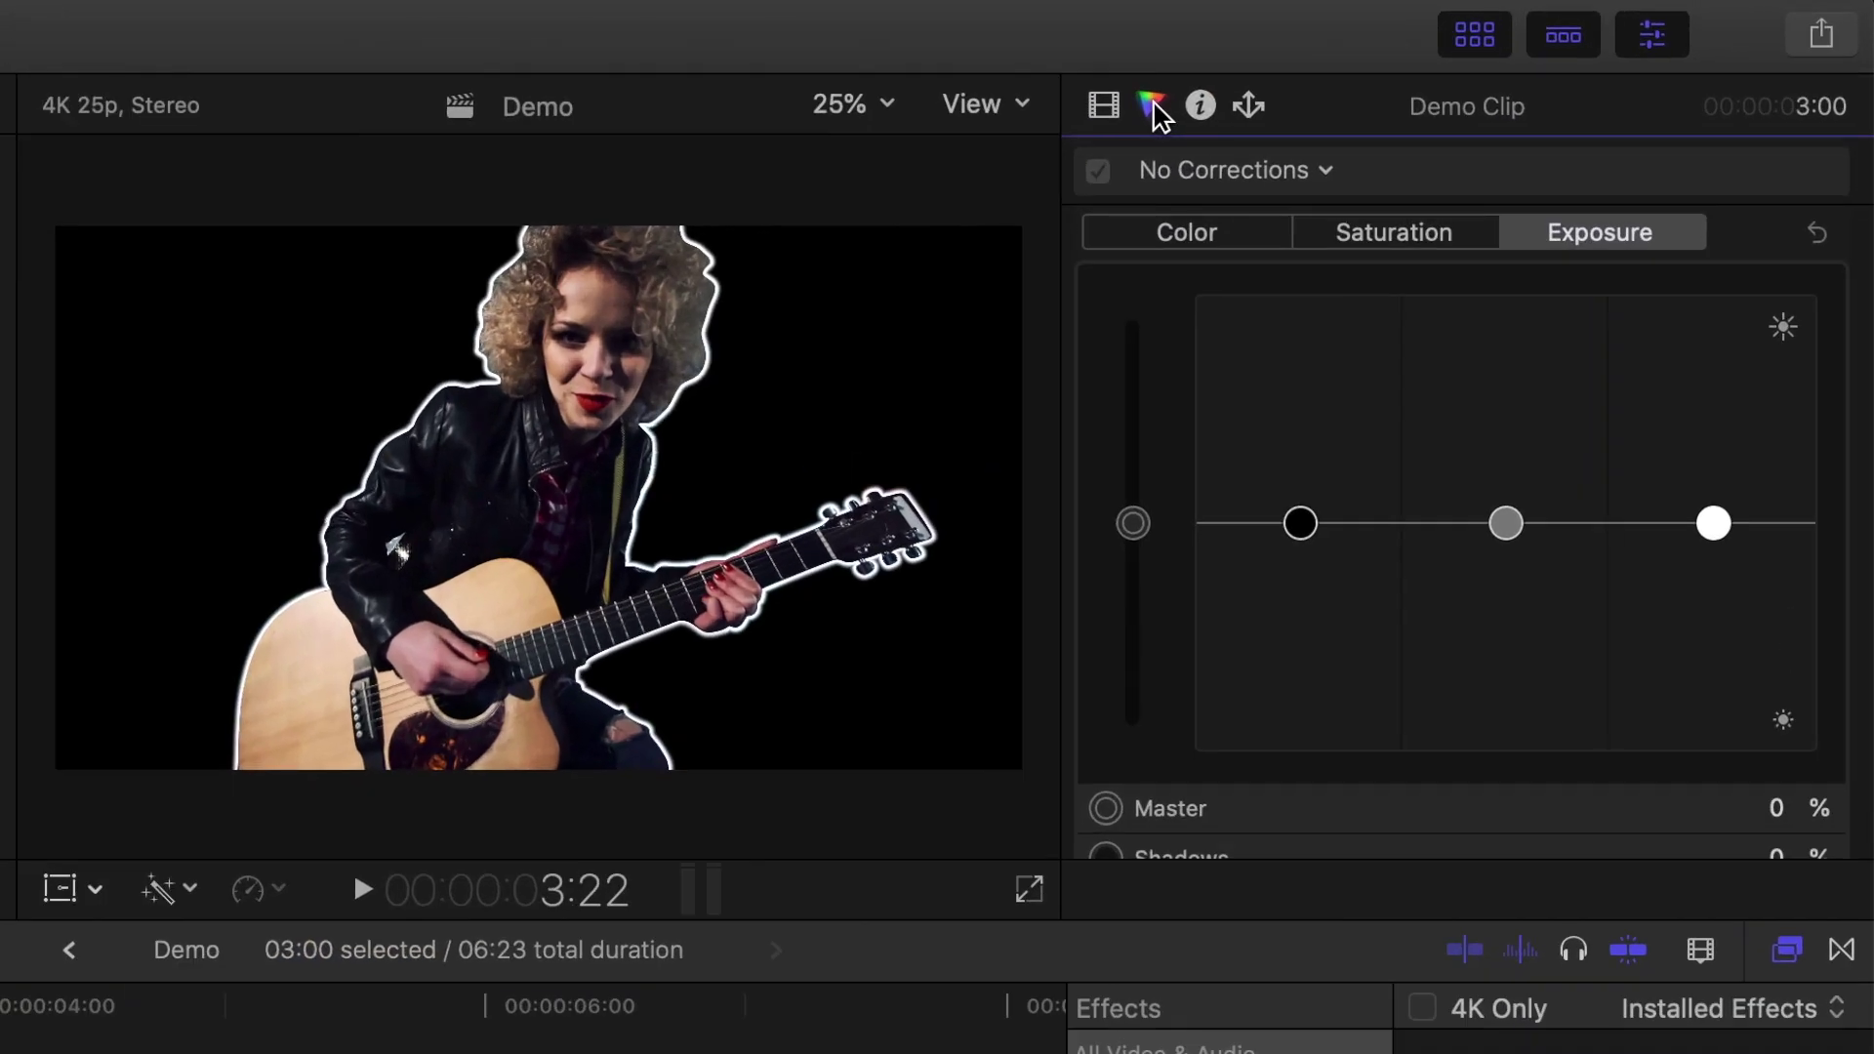
click(1320, 170)
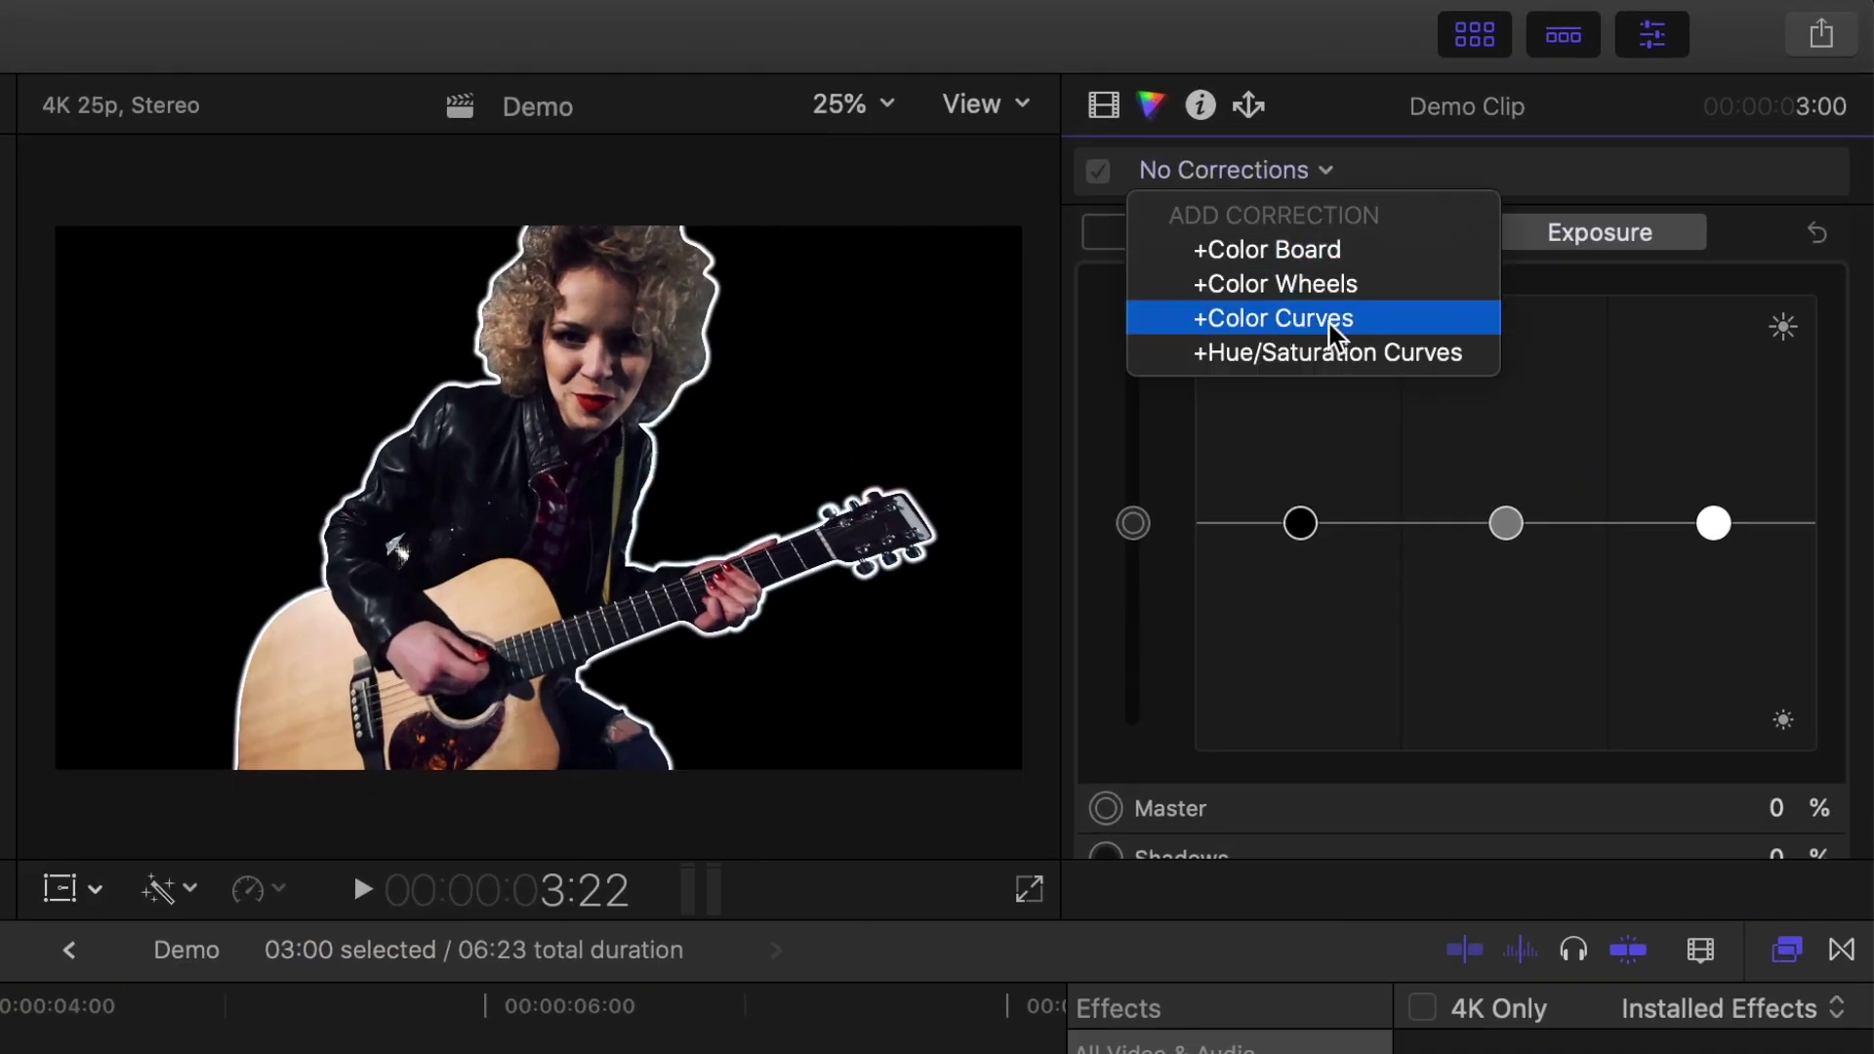
click(1373, 328)
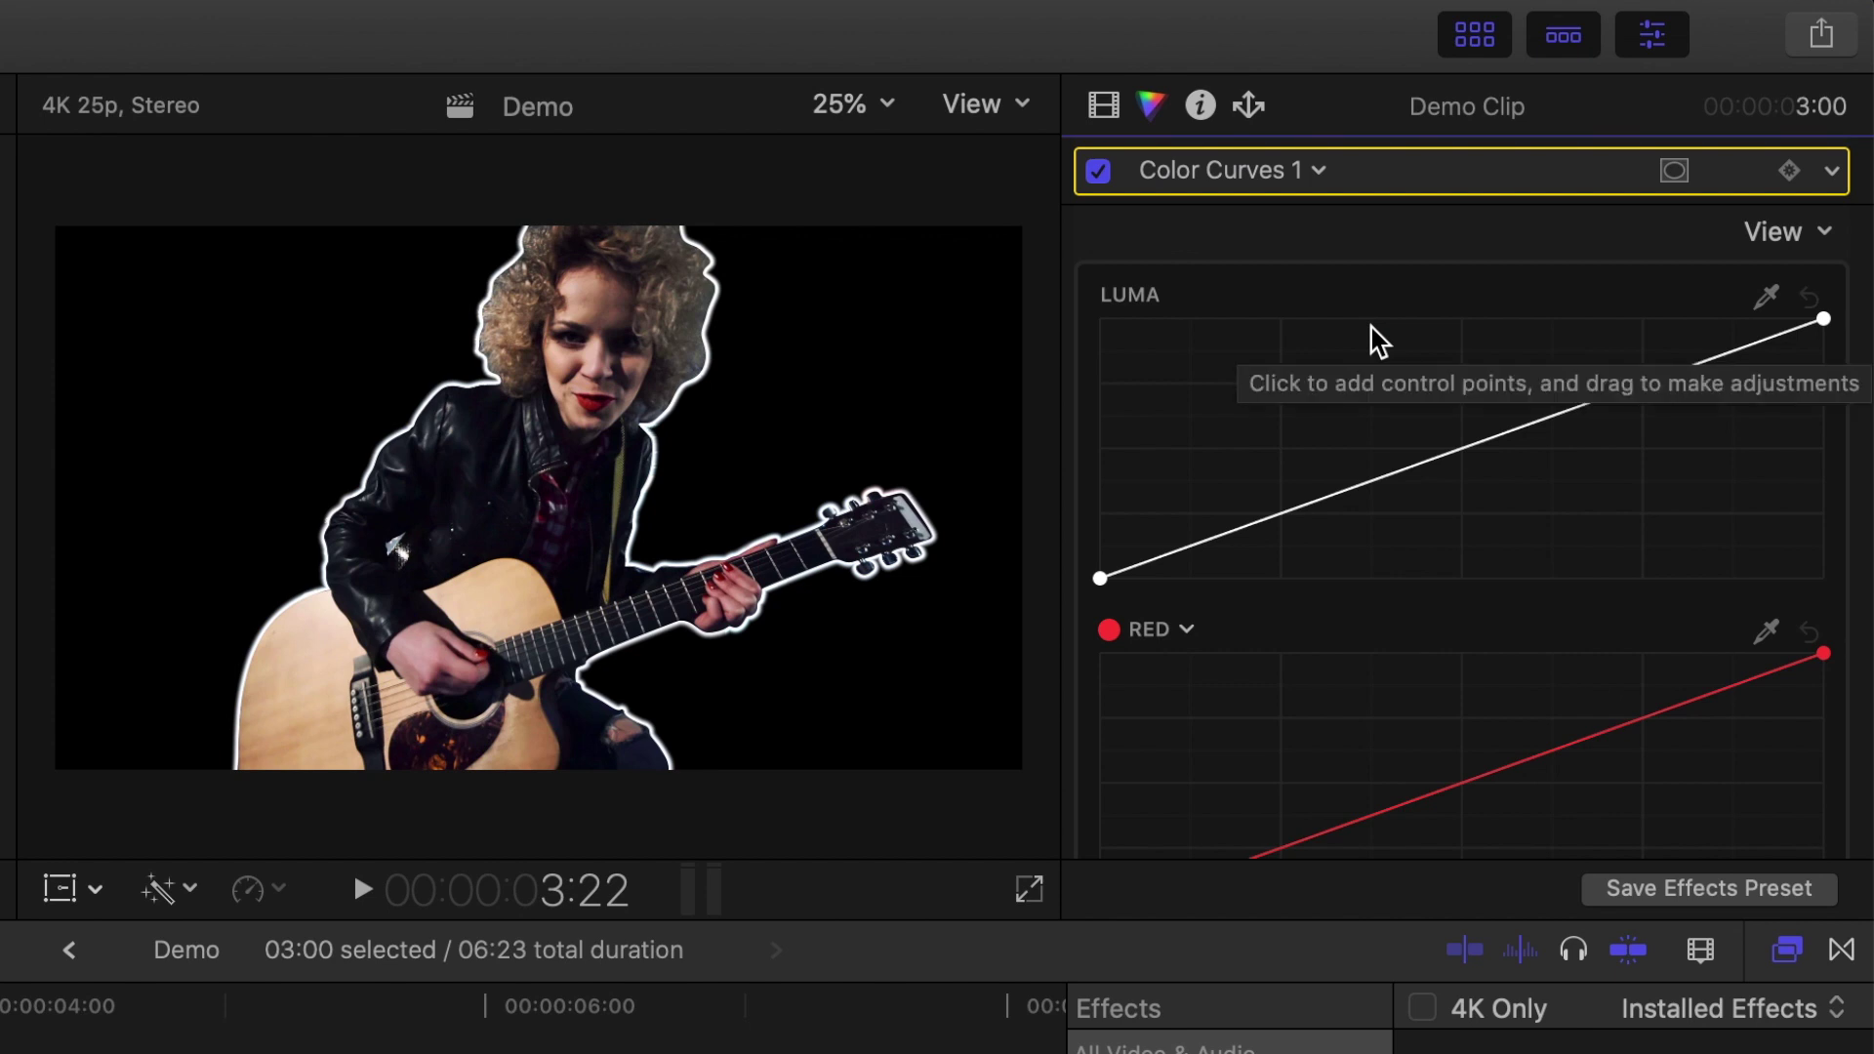
scroll(1526, 444, down, 5)
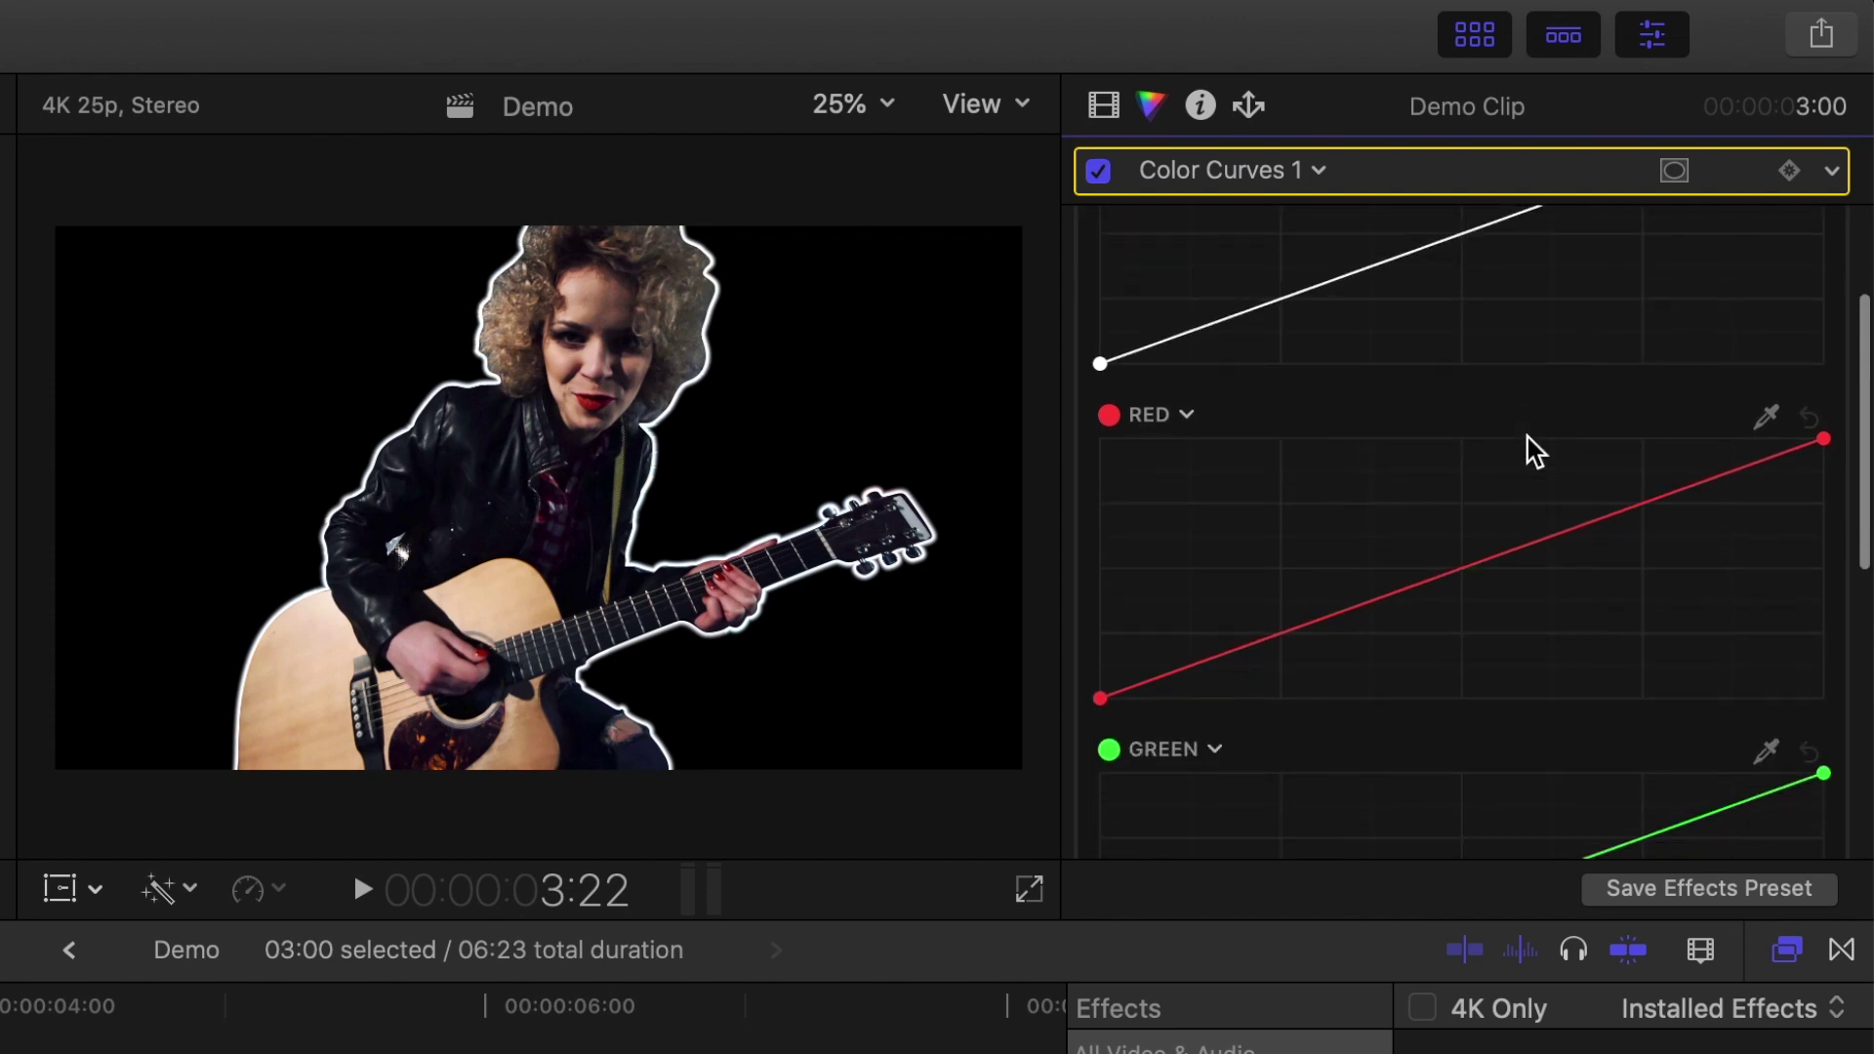
drag(1823, 422, 1831, 713)
scroll(1825, 699, down, 5)
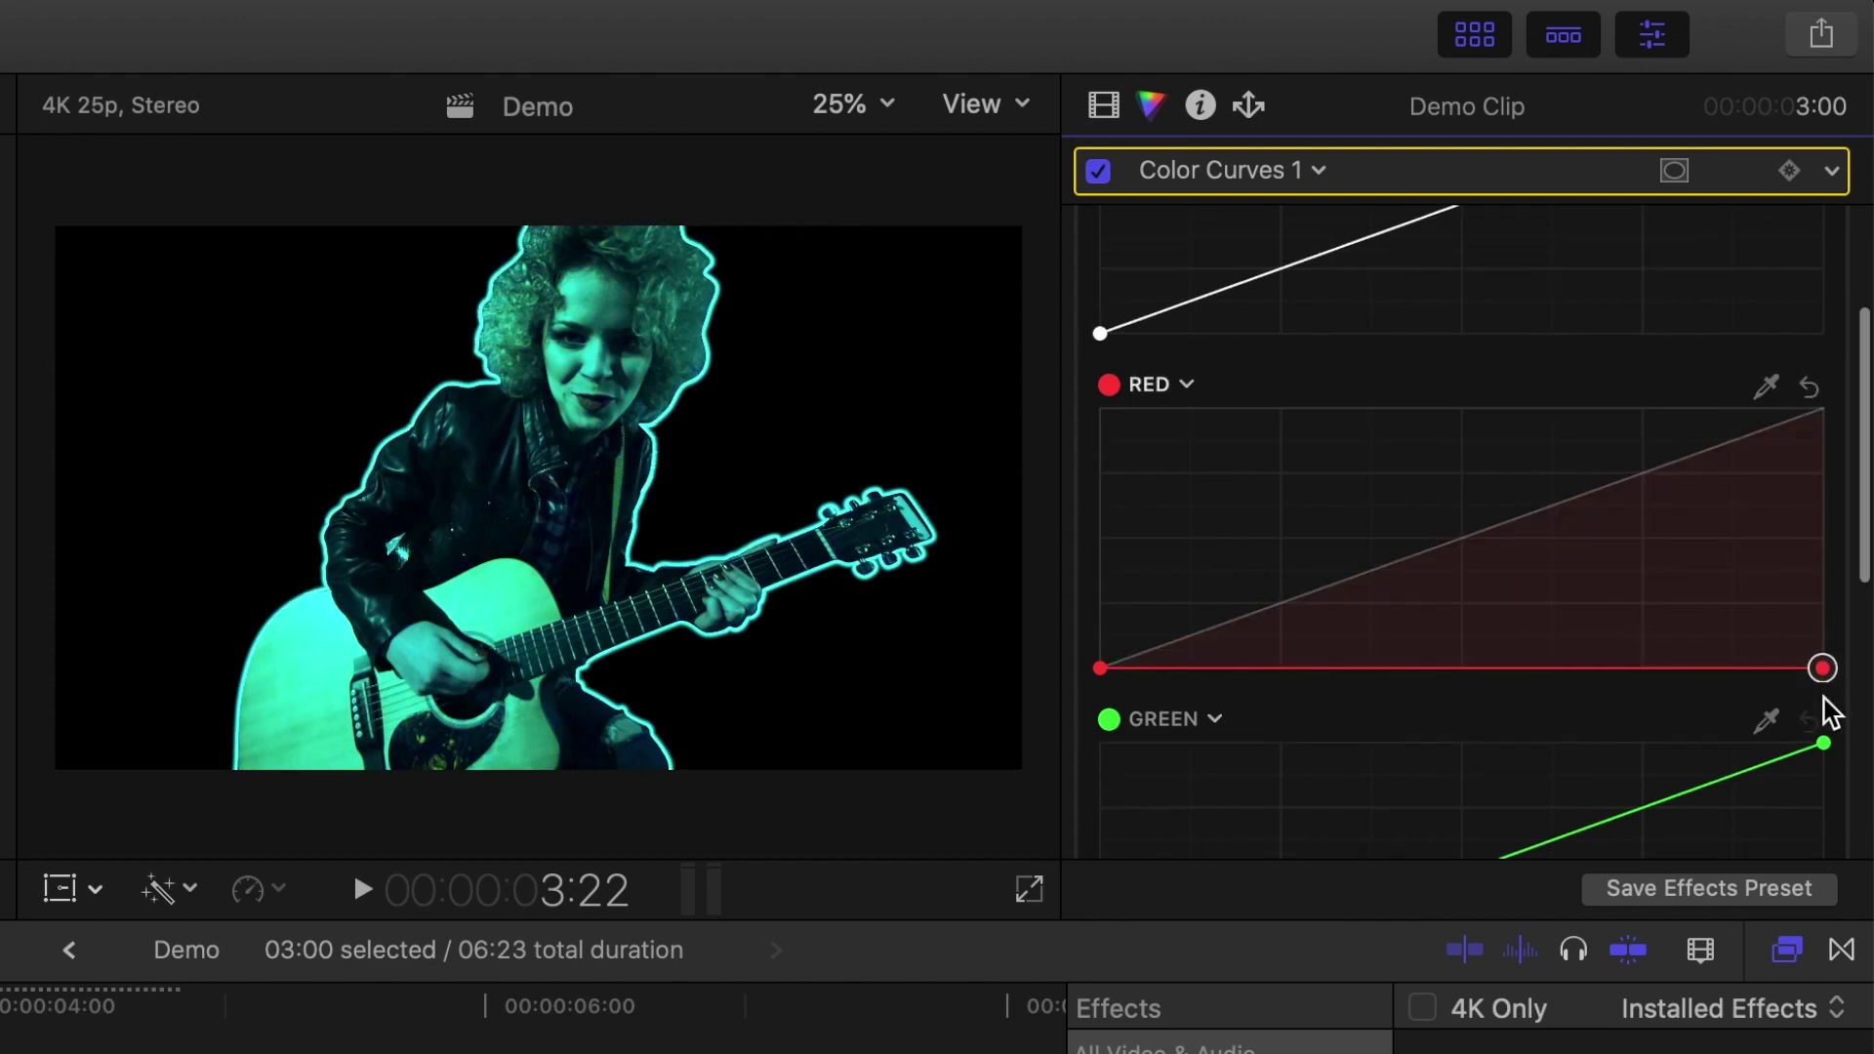
drag(1823, 527, 1821, 787)
scroll(1826, 781, down, 5)
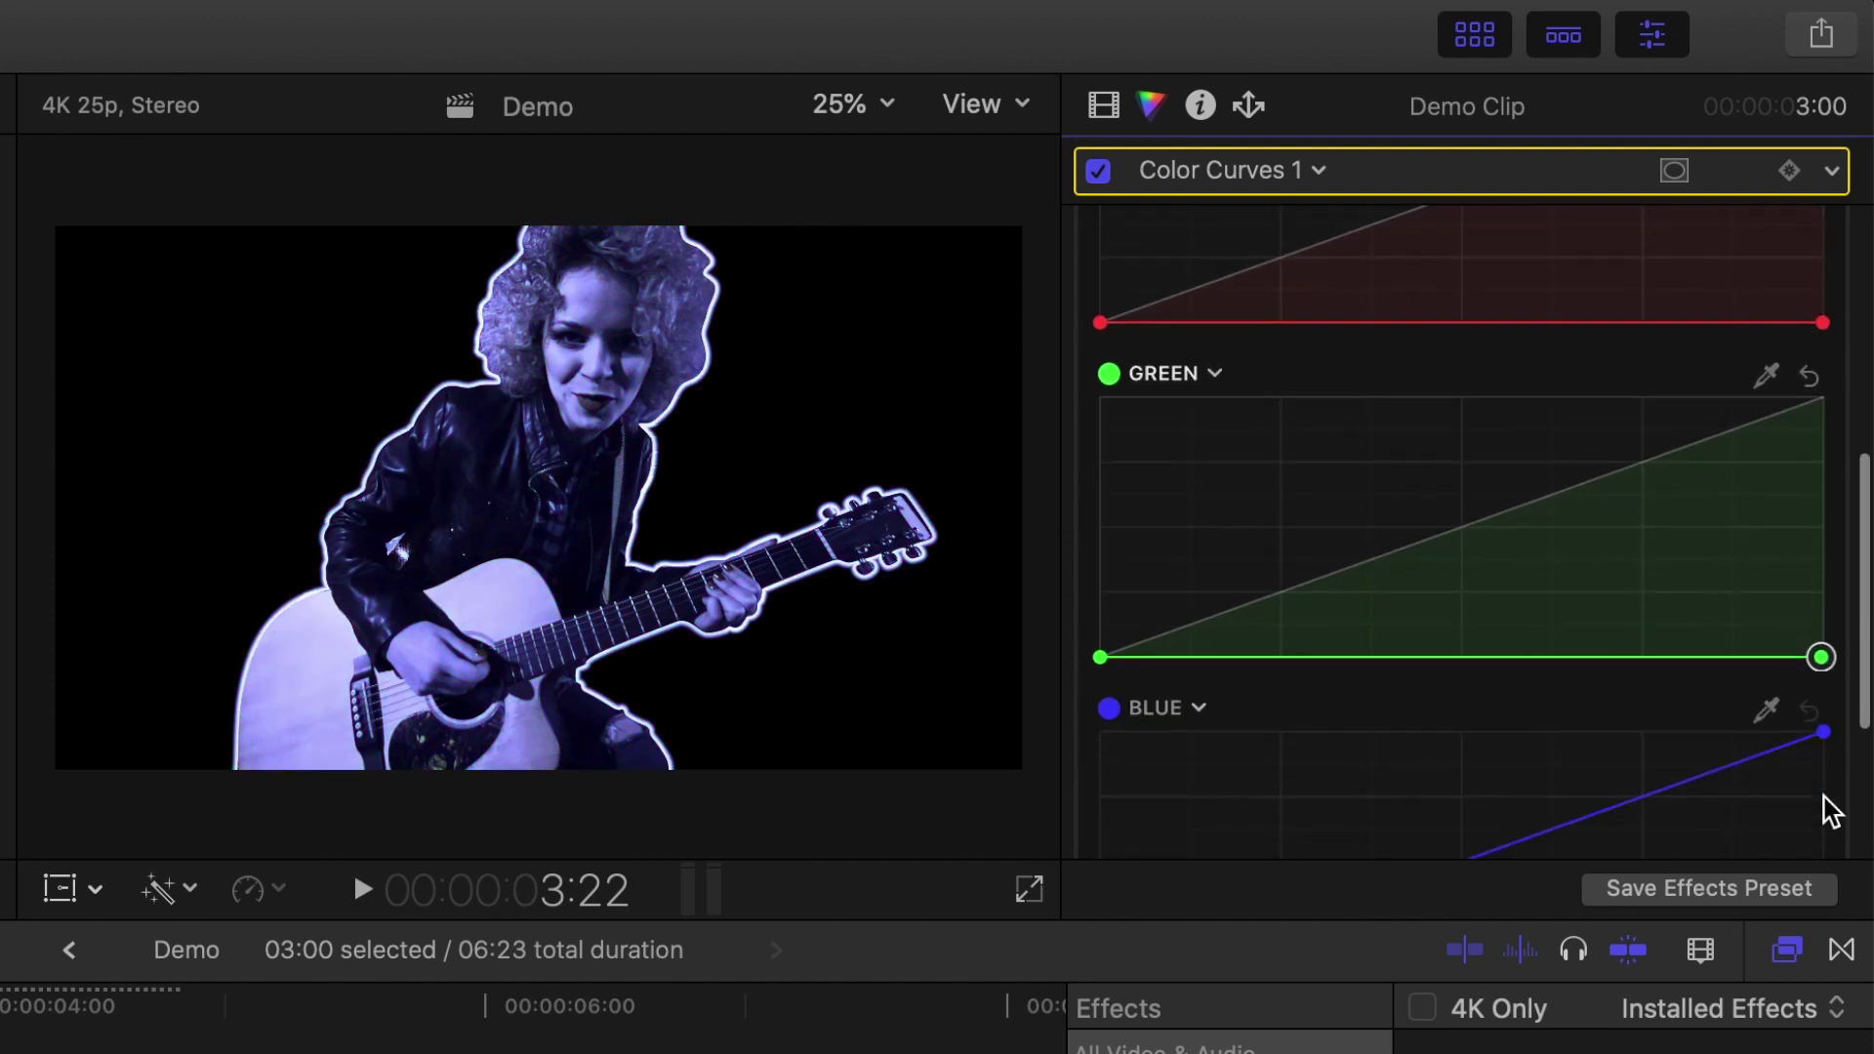
drag(1824, 437, 1823, 699)
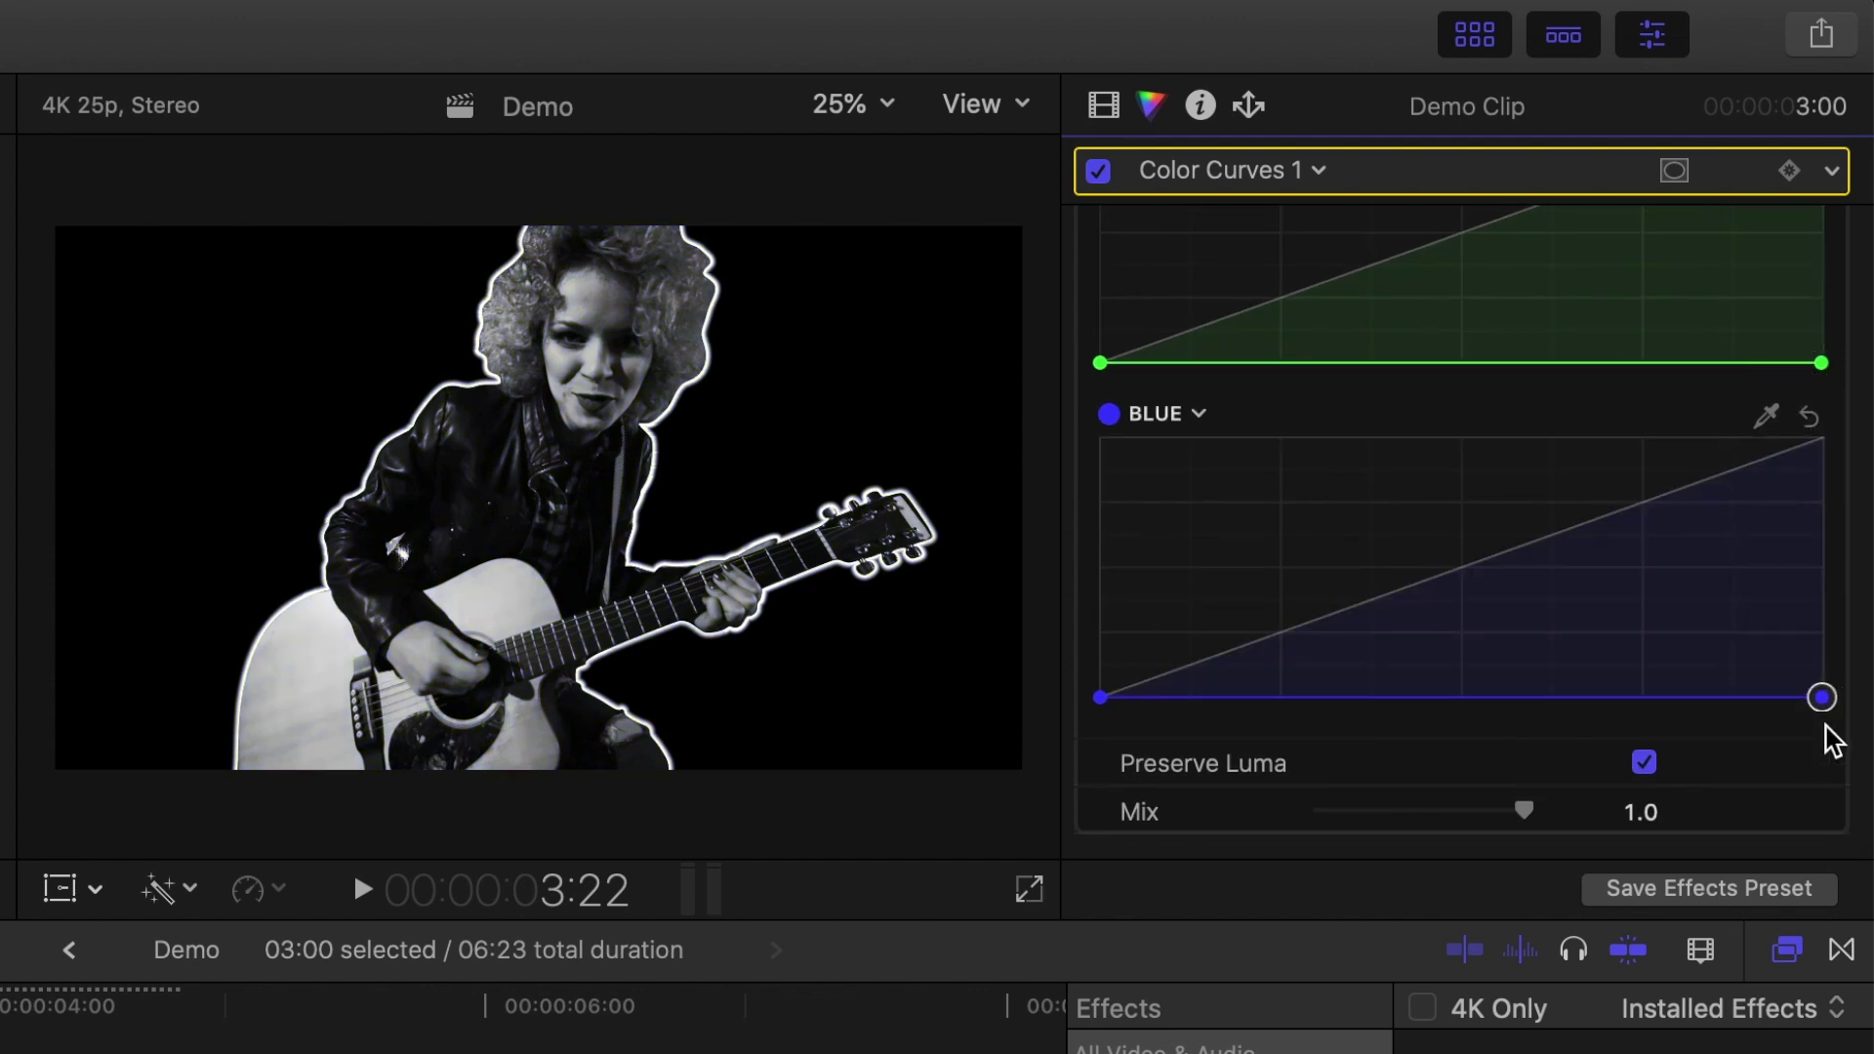
scroll(1827, 726, up, 10)
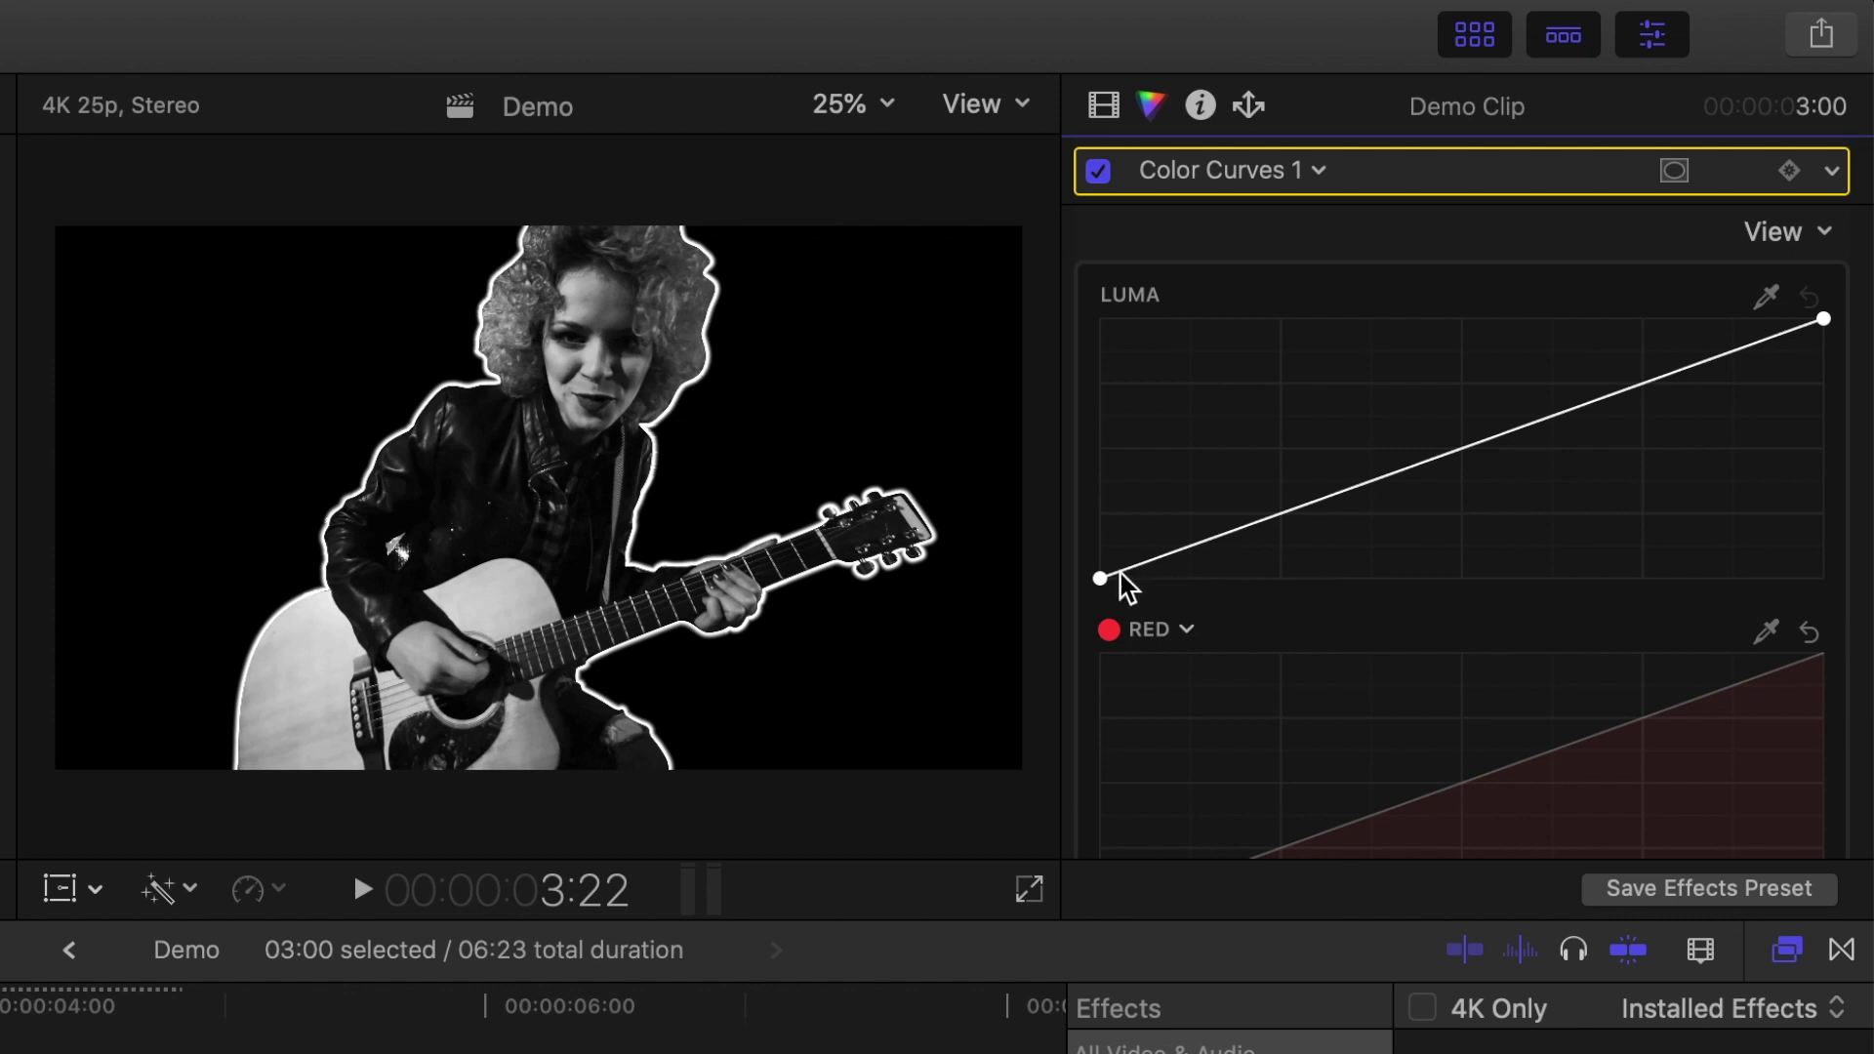
Reshape the Luma curve: crush shadows, brighten highlights, and lift the midtones for high contrast.
drag(1101, 579, 1254, 588)
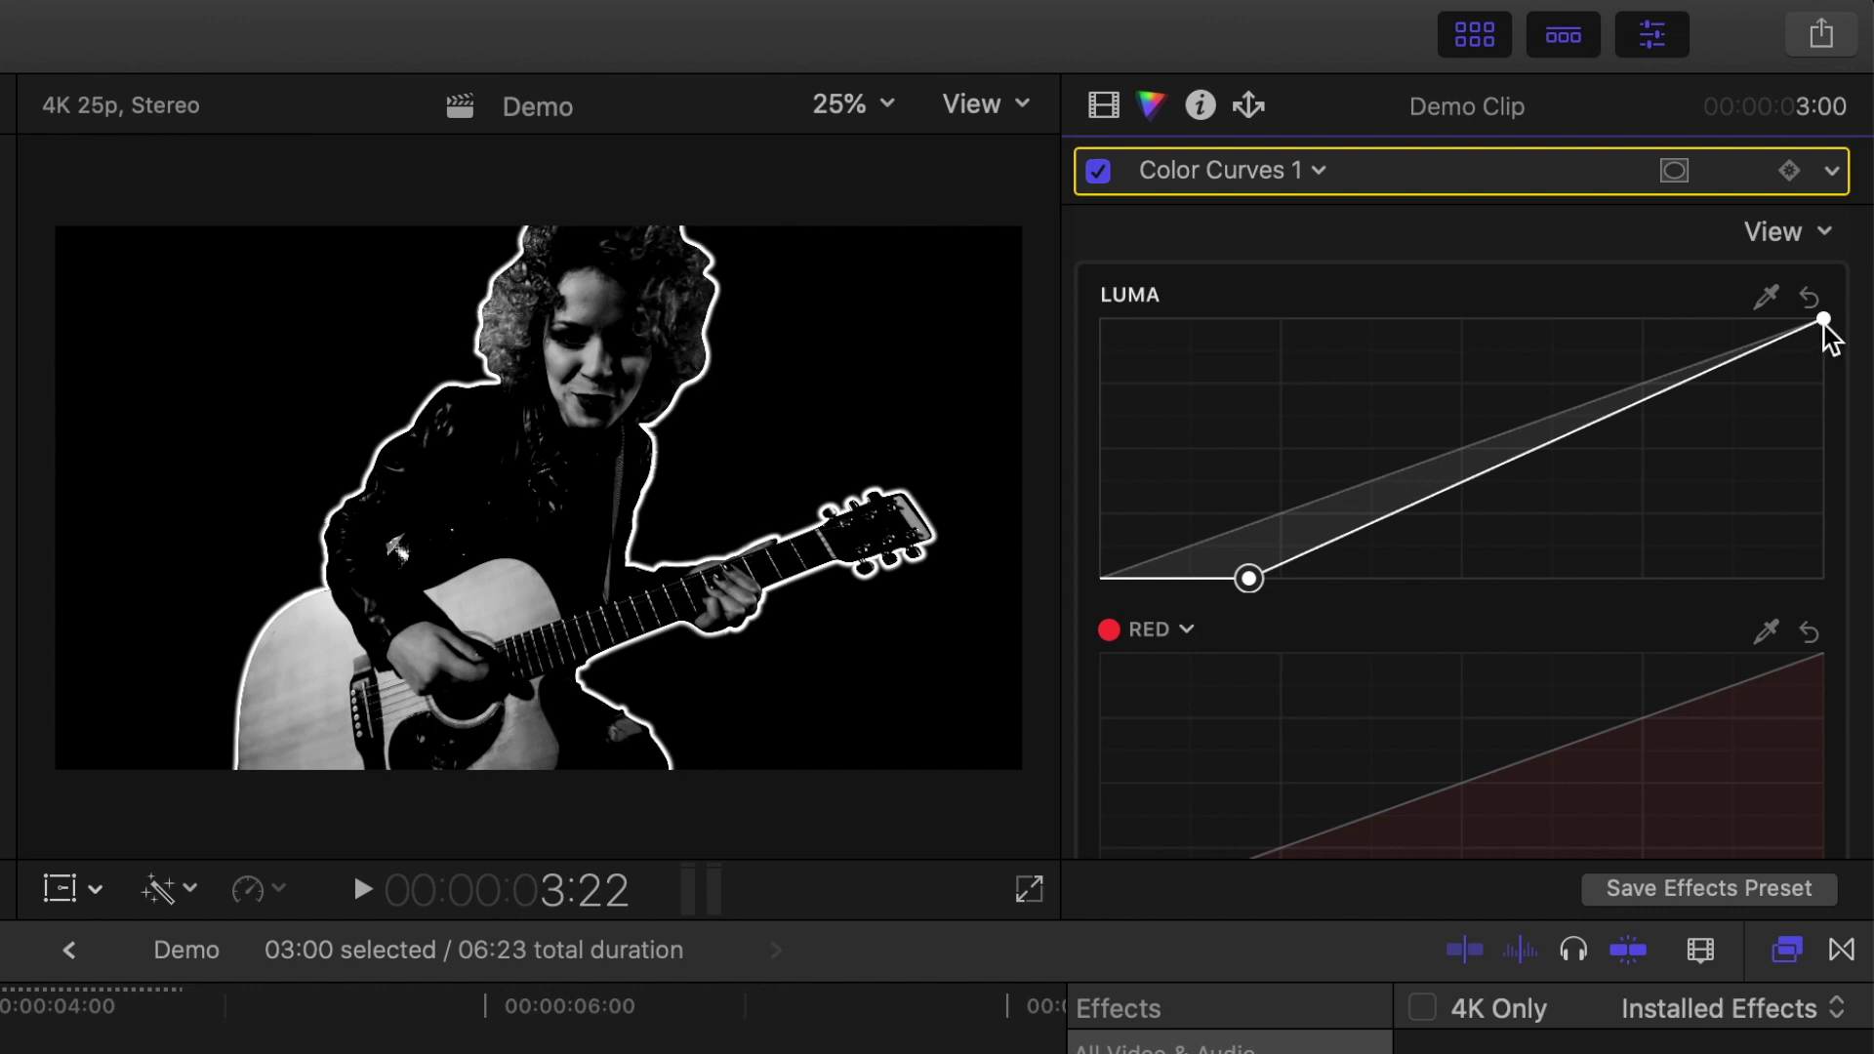
drag(1824, 322, 1604, 325)
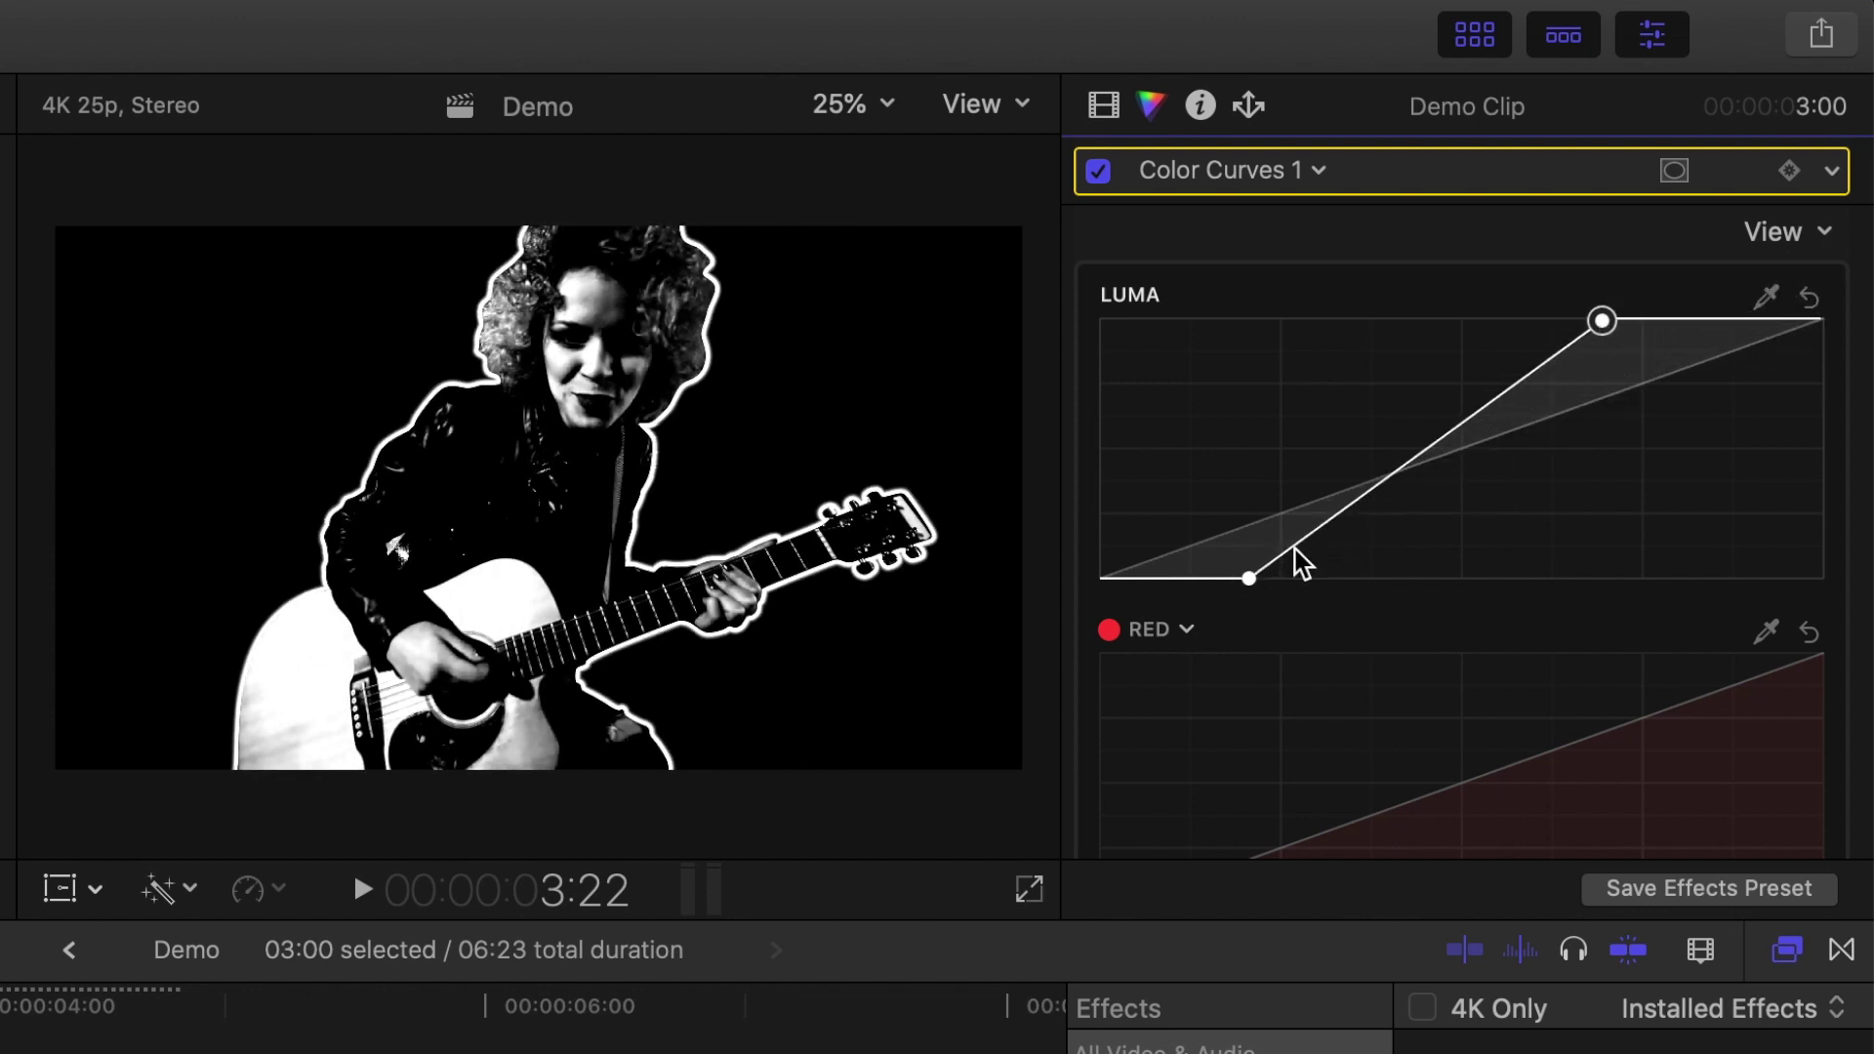
drag(1295, 551, 1287, 421)
drag(1366, 371, 1472, 362)
click(1464, 330)
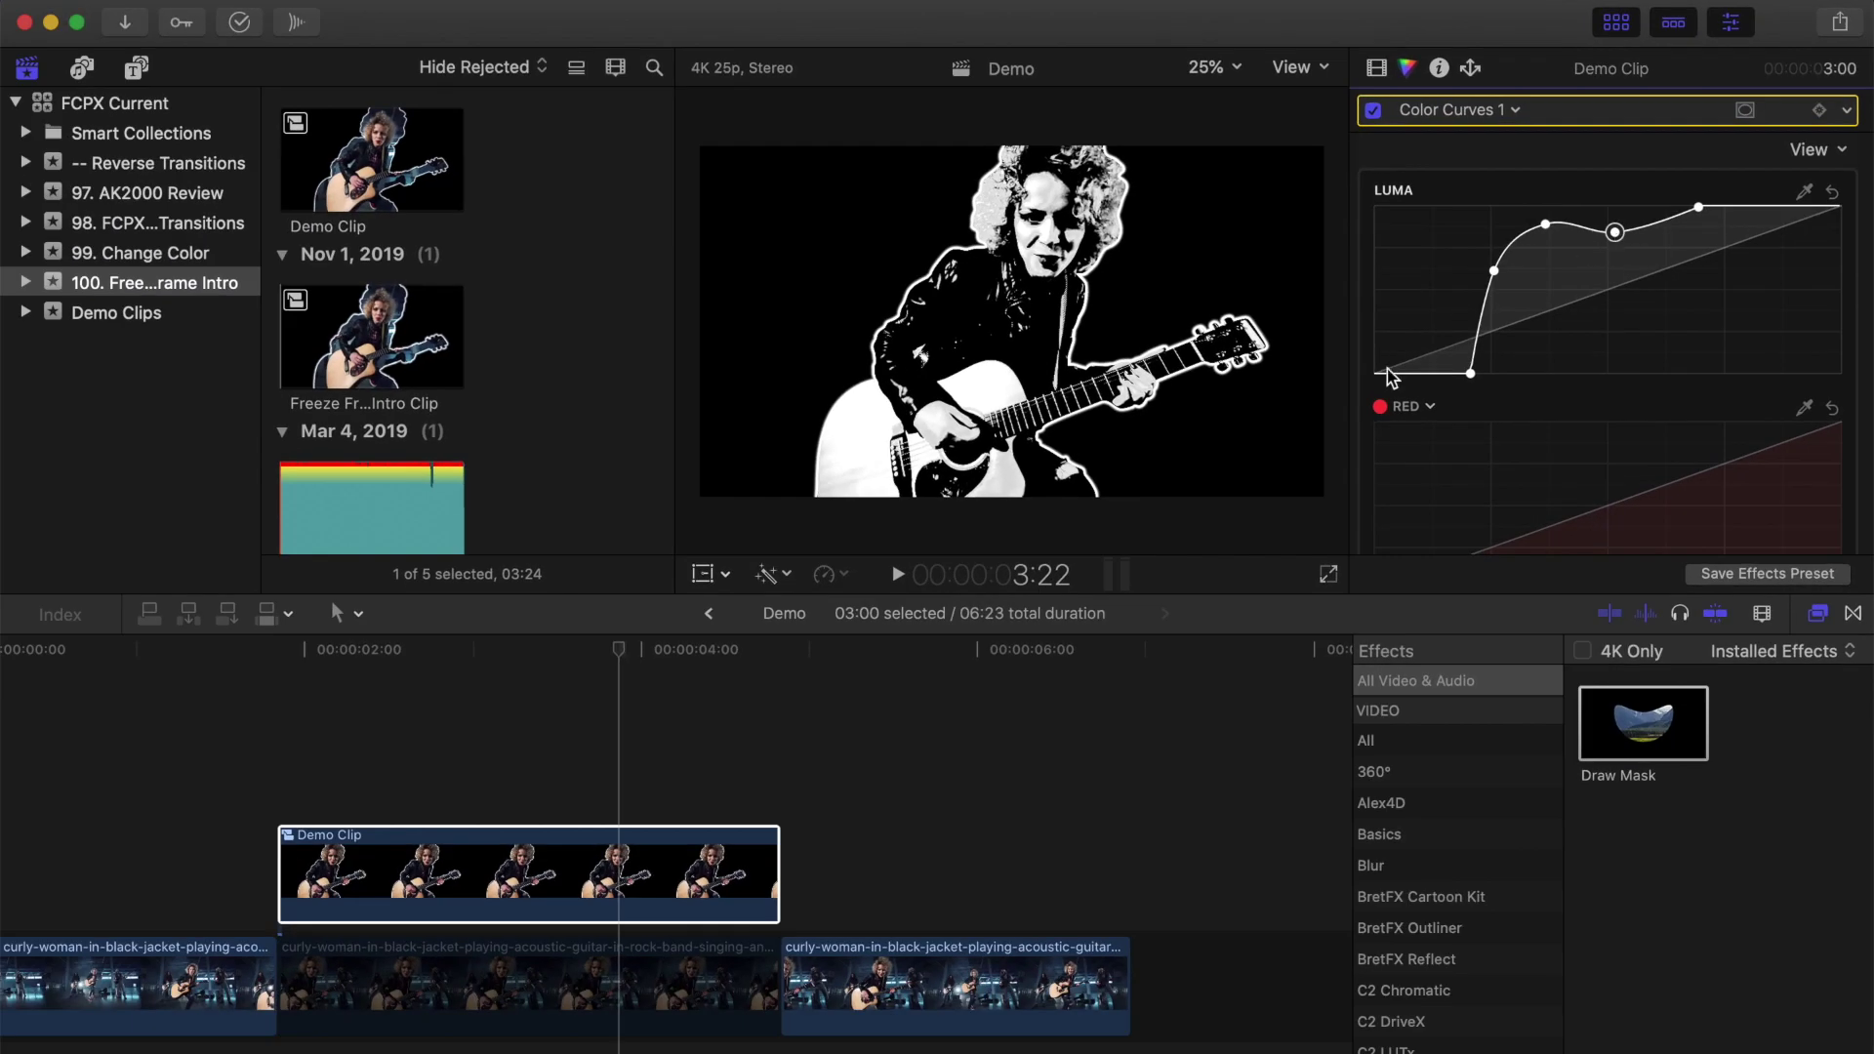
Add the Organic background generator as a connected clip beneath the Demo Clip.
click(615, 983)
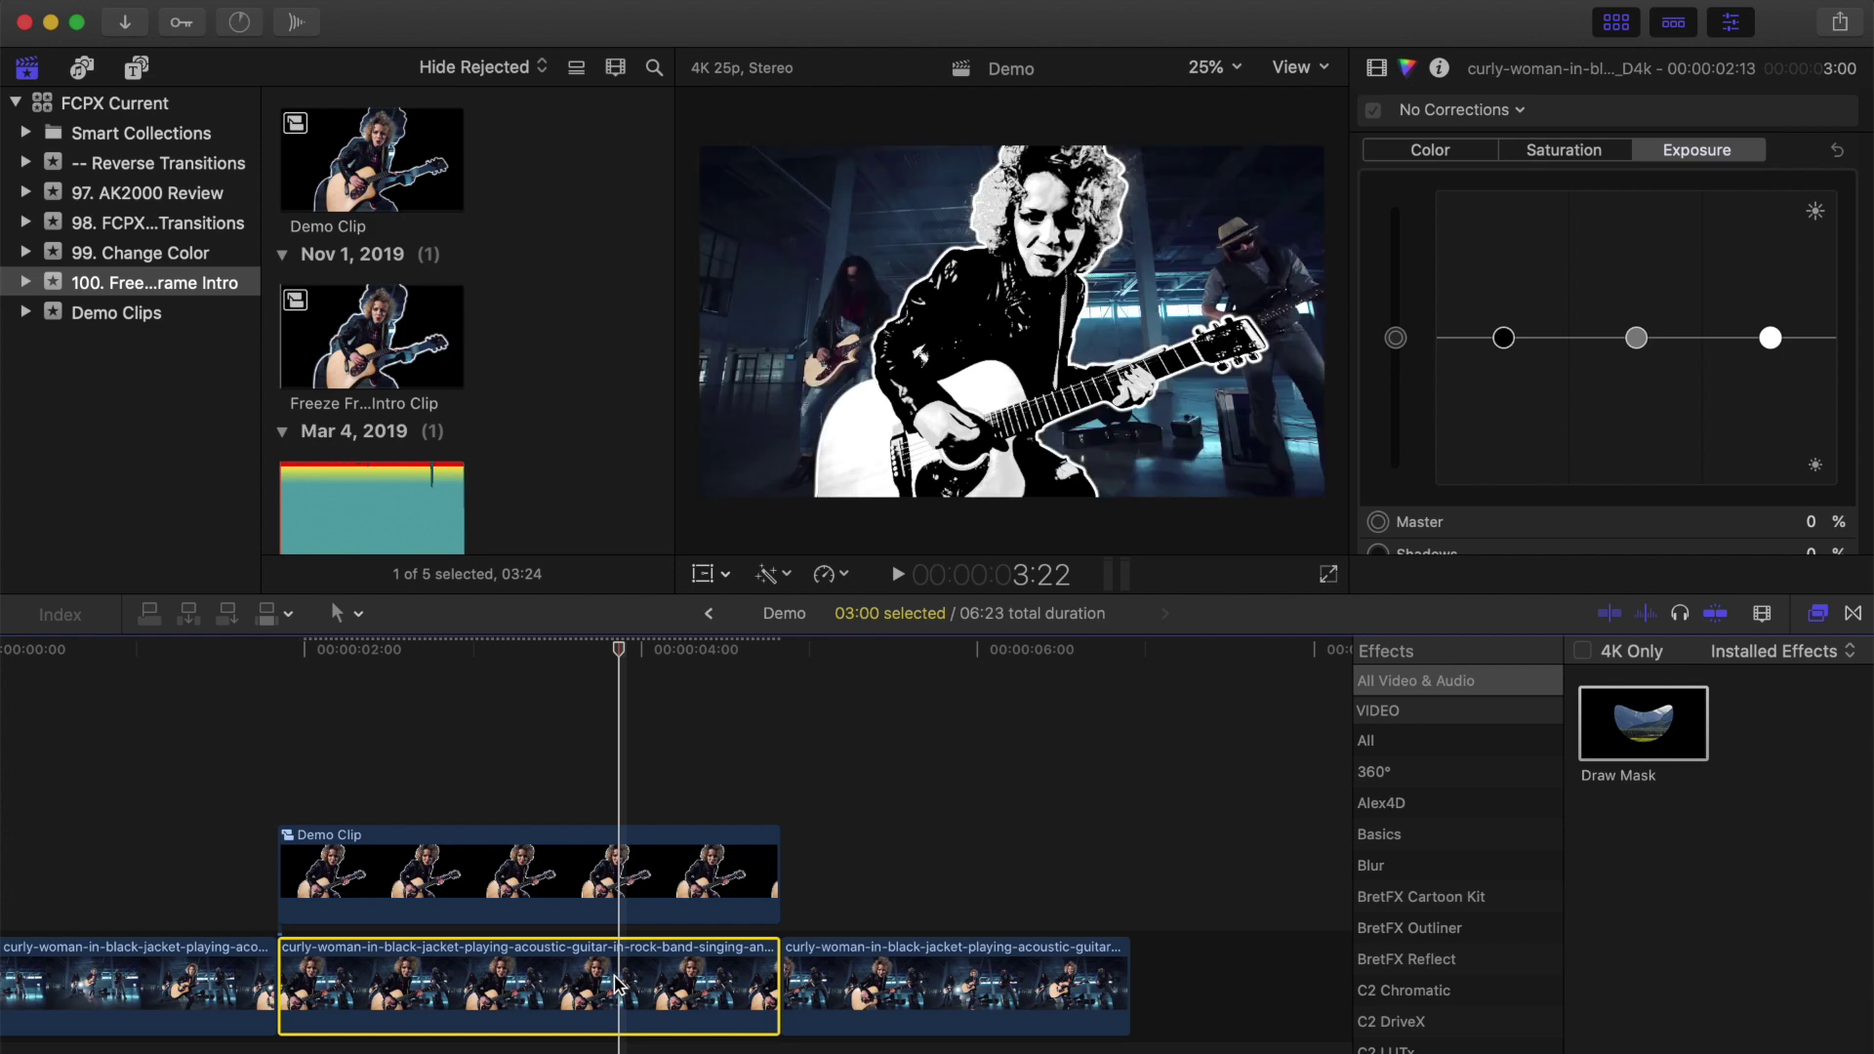
click(136, 68)
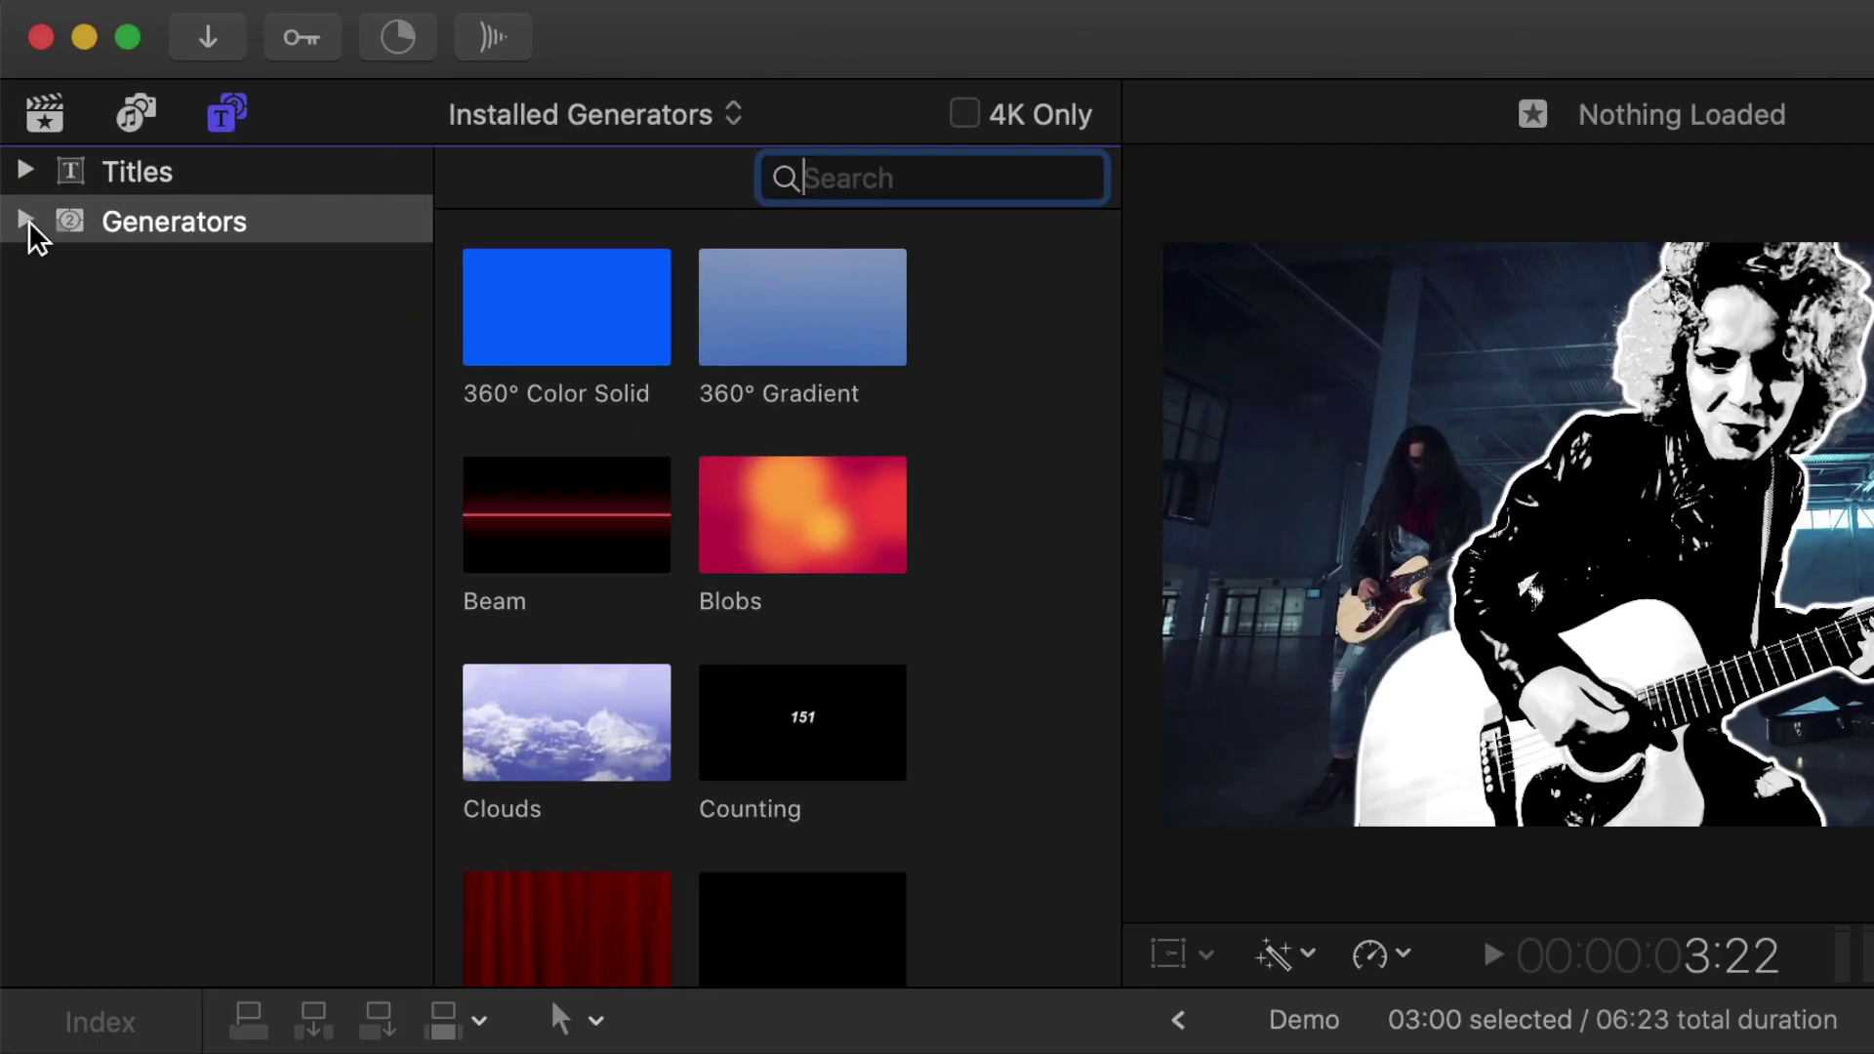
click(22, 196)
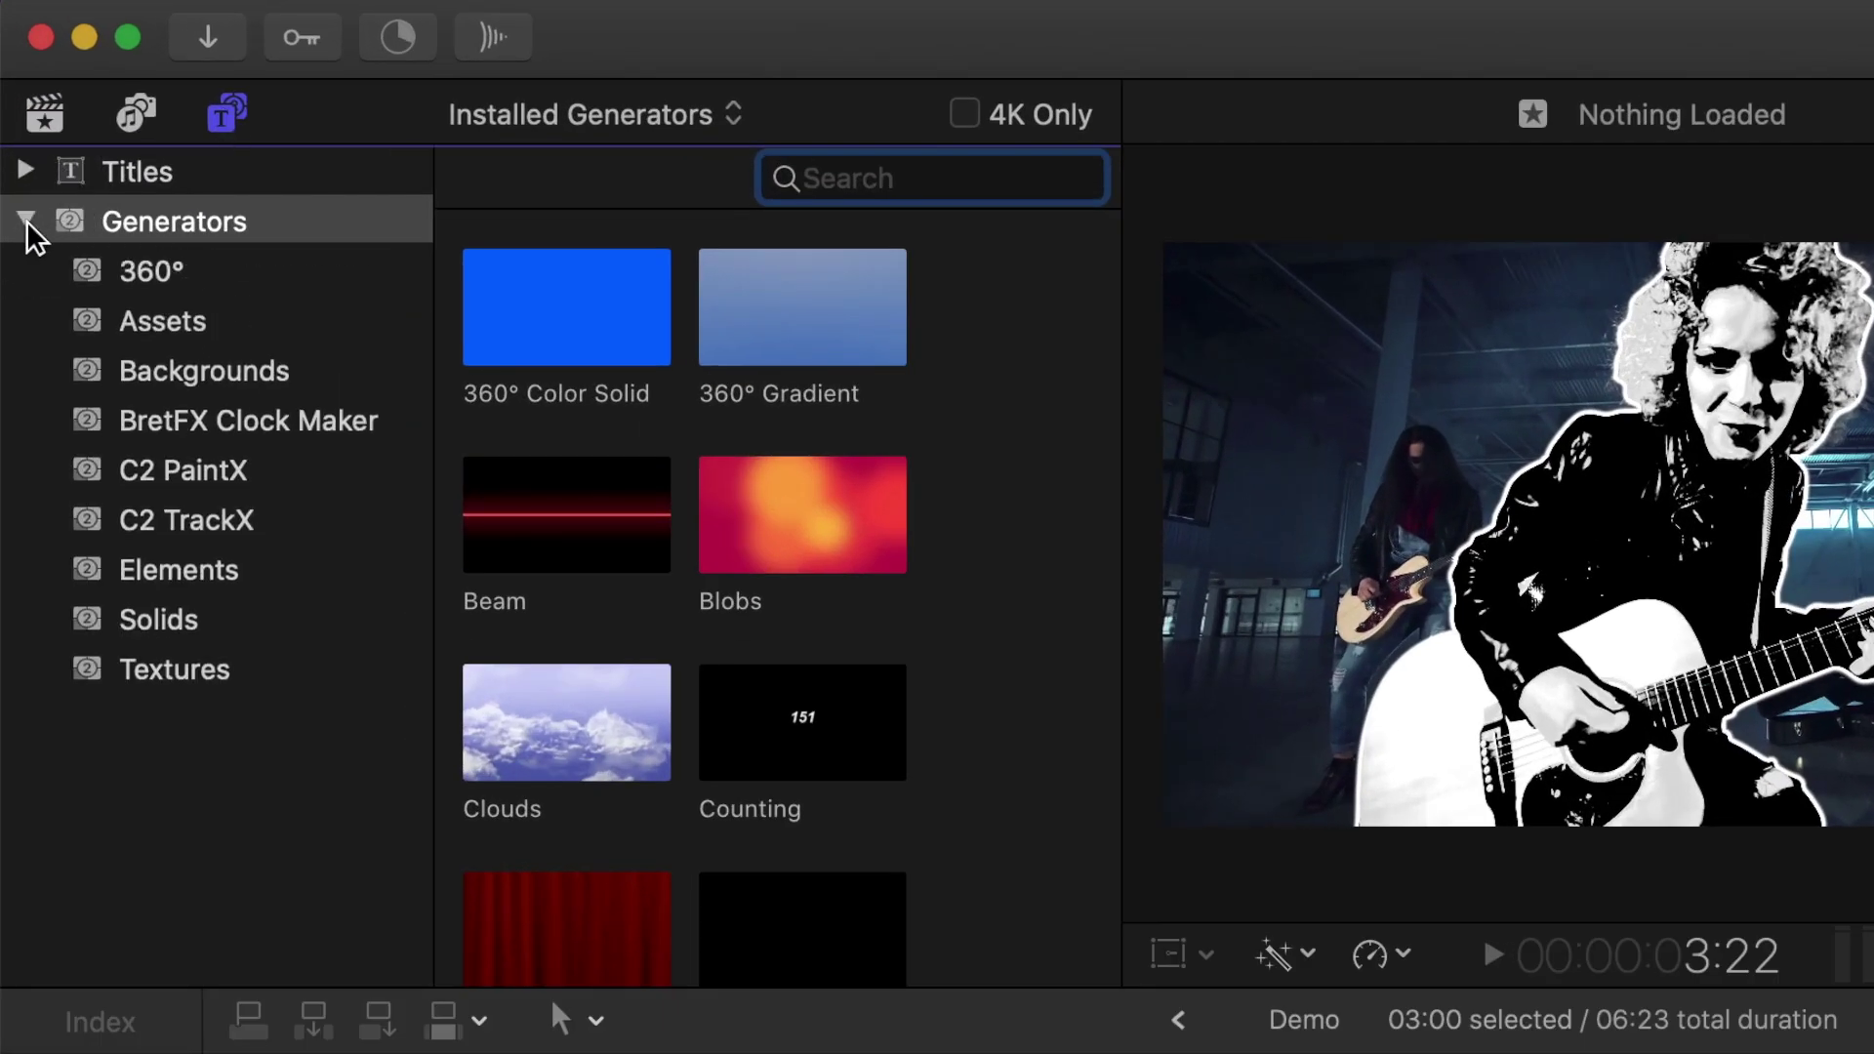
click(217, 377)
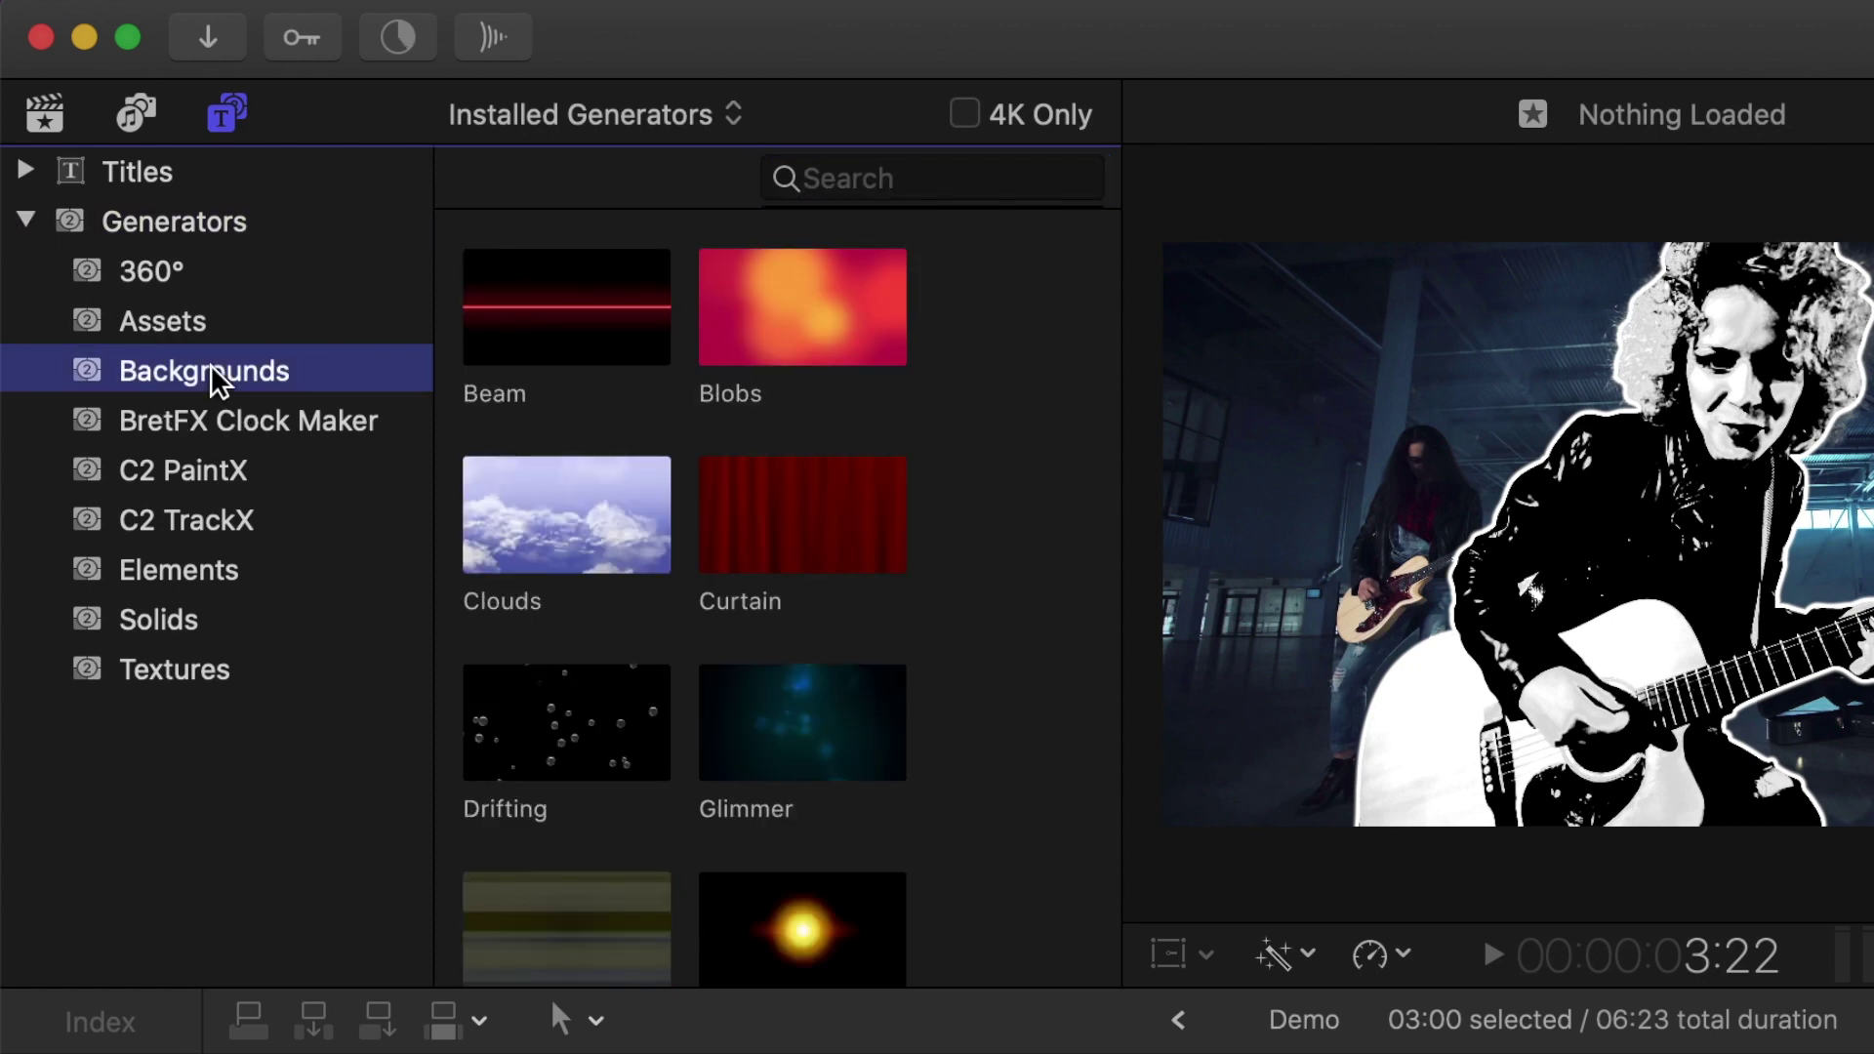
scroll(573, 439, down, 8)
click(576, 444)
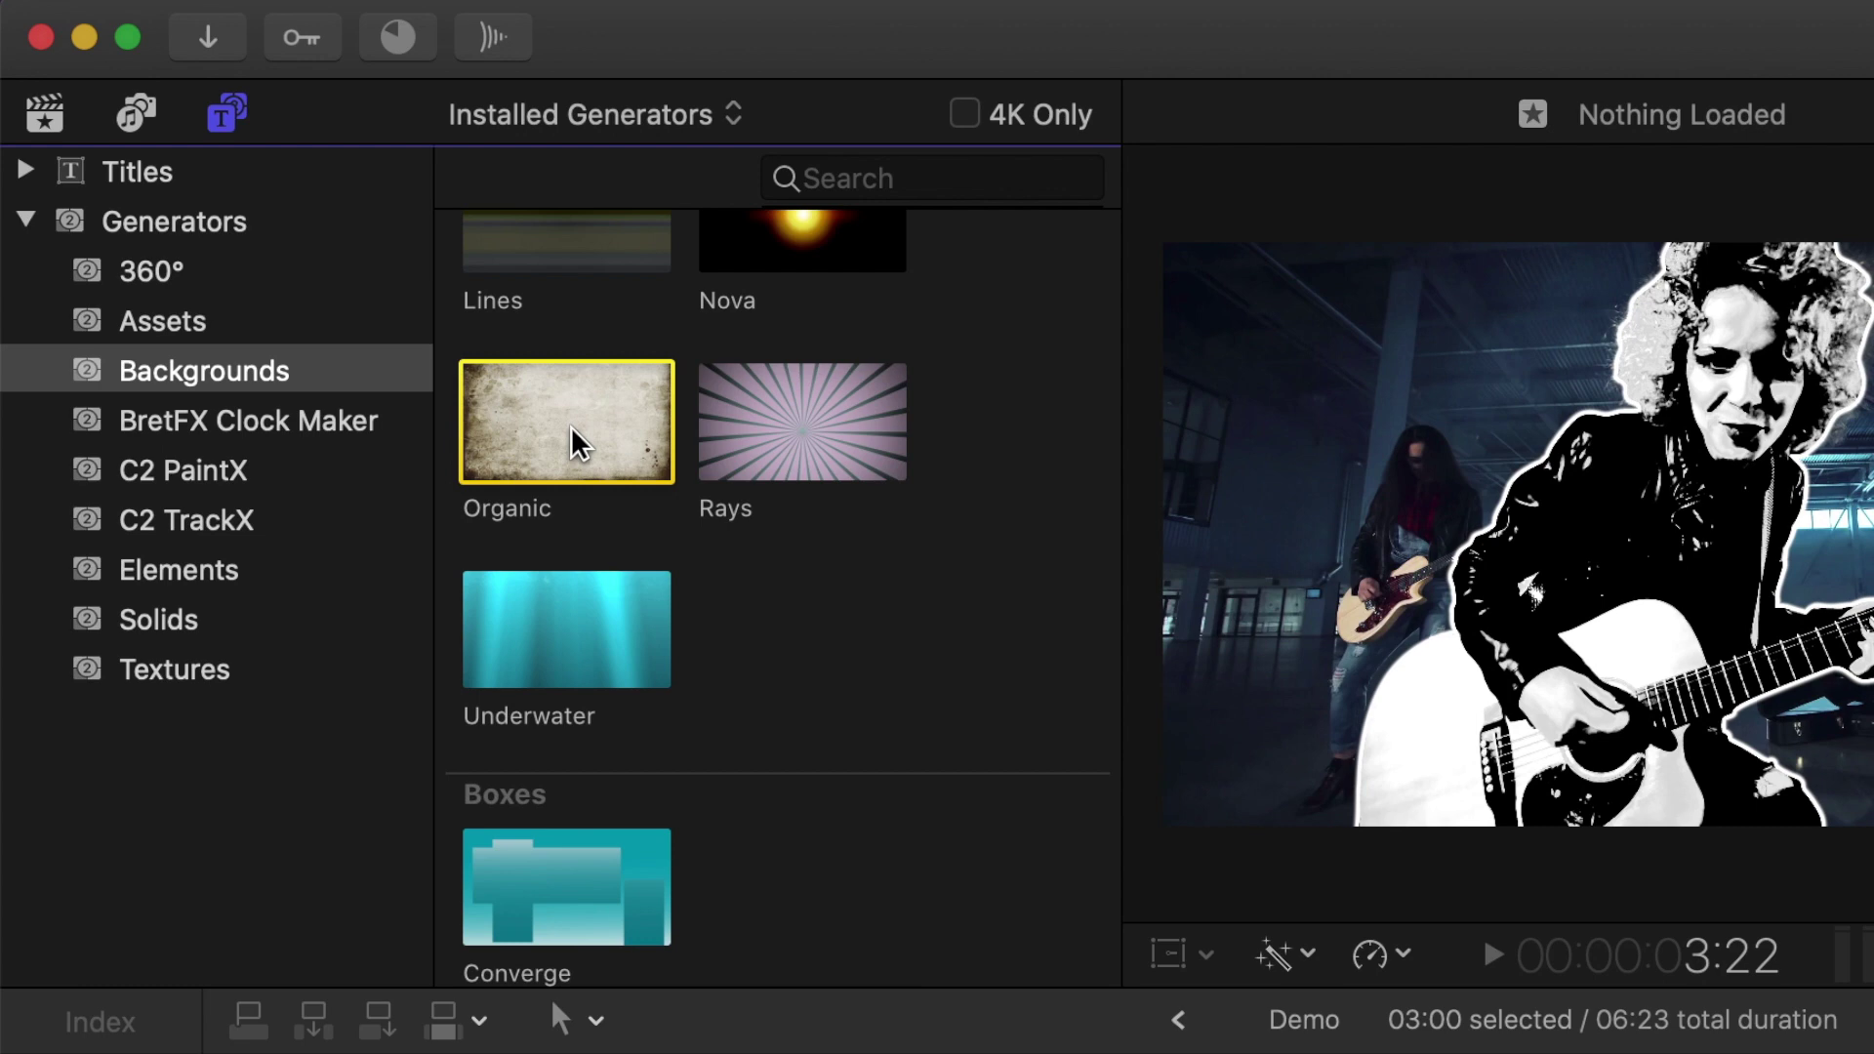
drag(580, 444, 549, 1053)
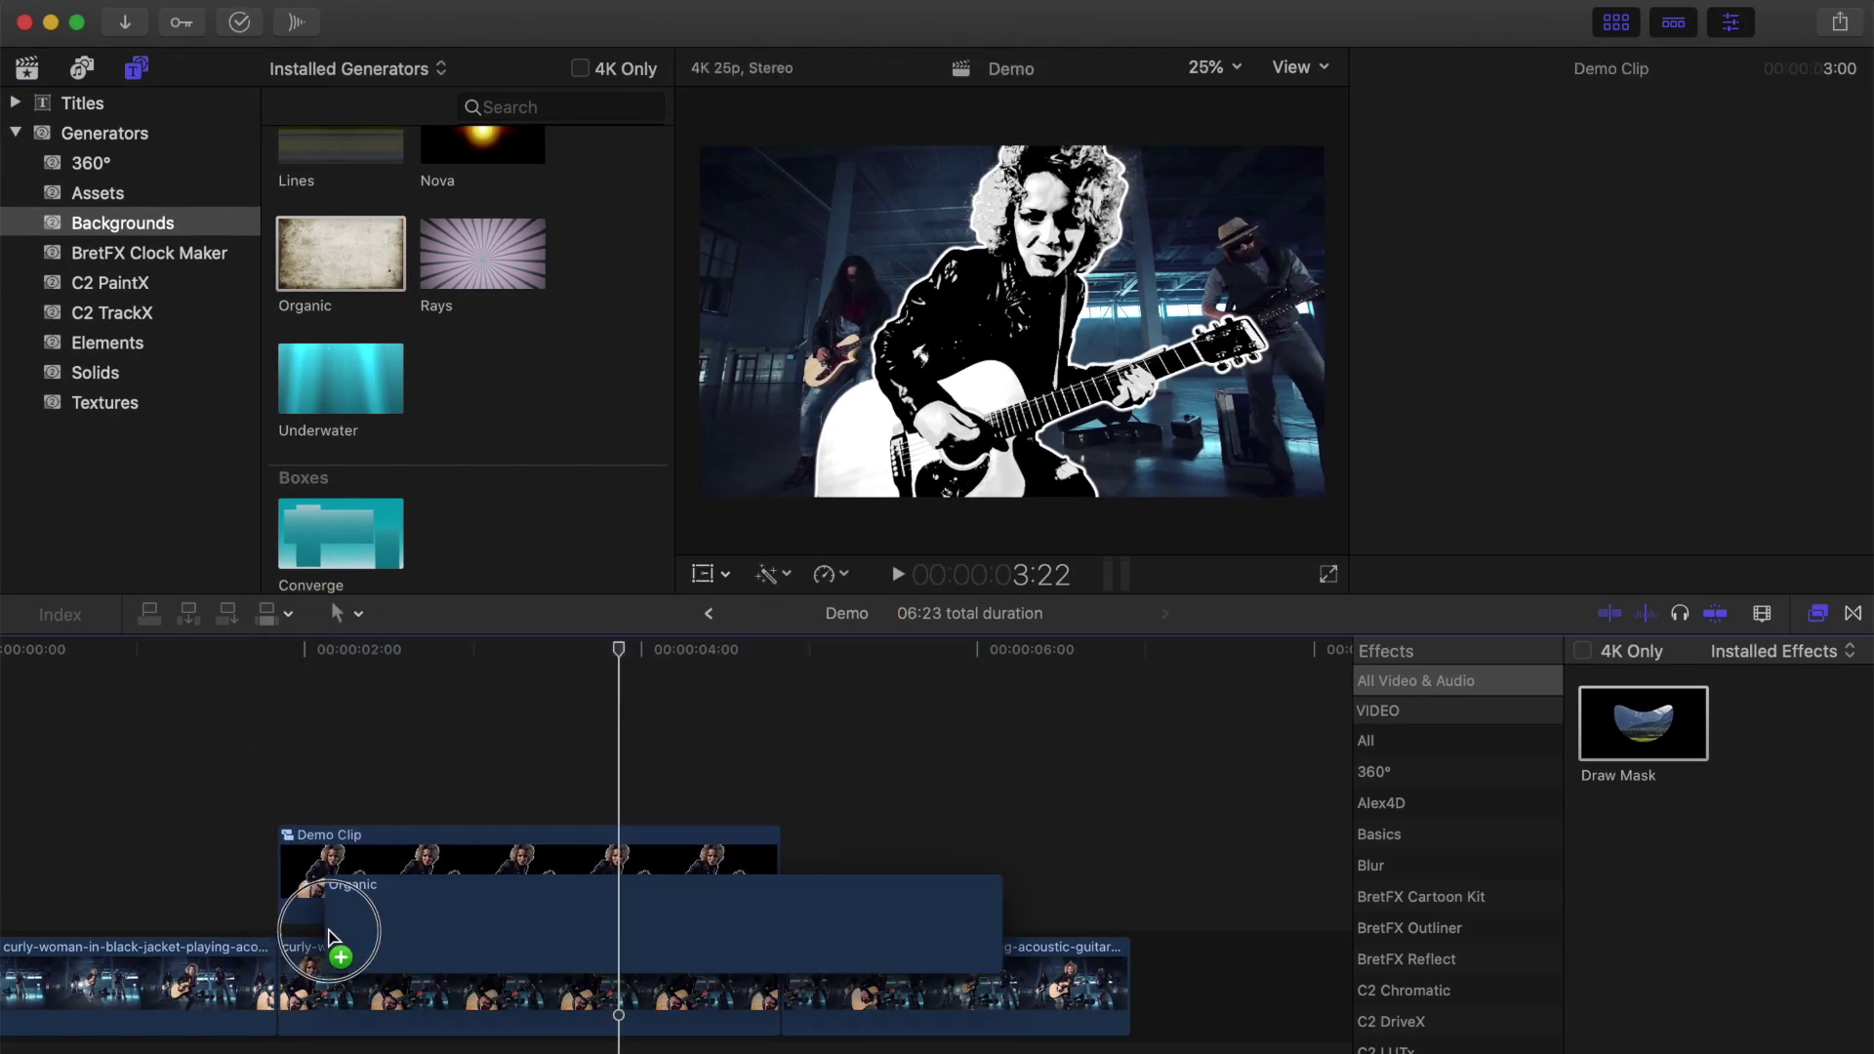
drag(327, 934, 324, 933)
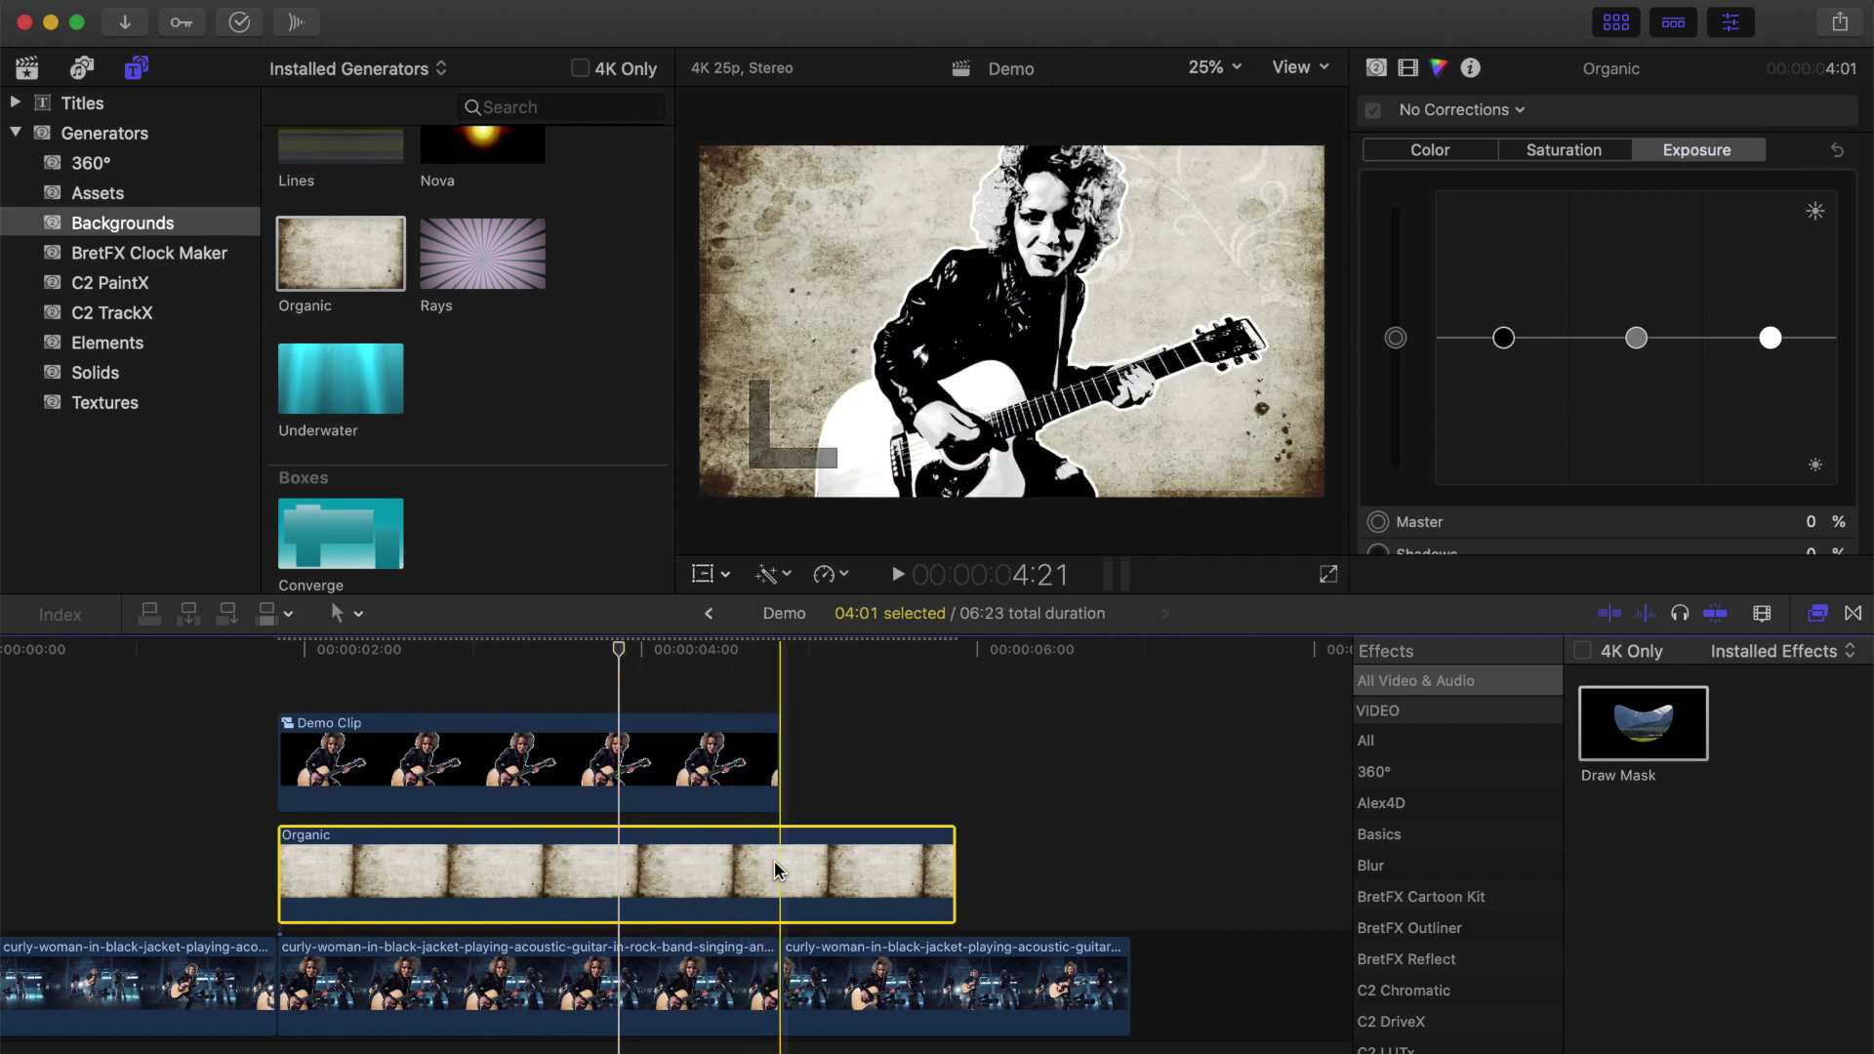
Trim Organic to end with the Demo Clip and add short cross dissolves at both ends.
key(alt+])
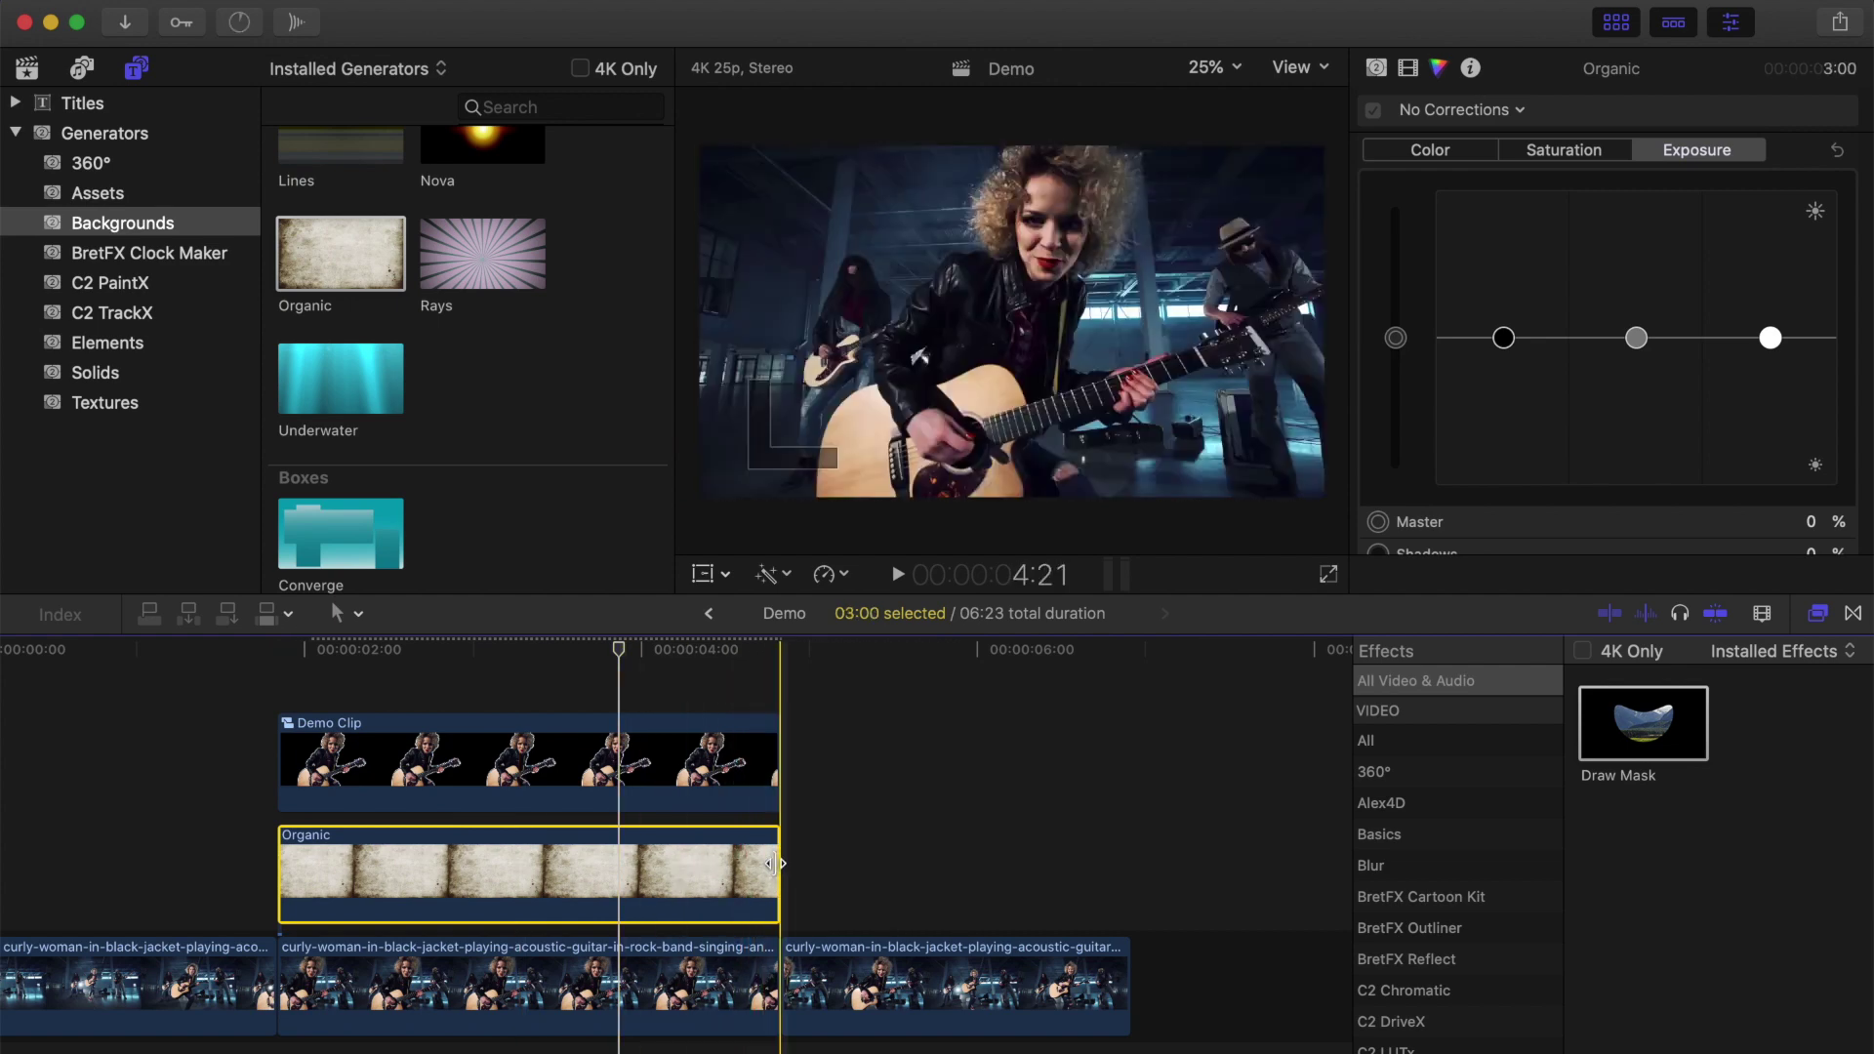
key(super+t)
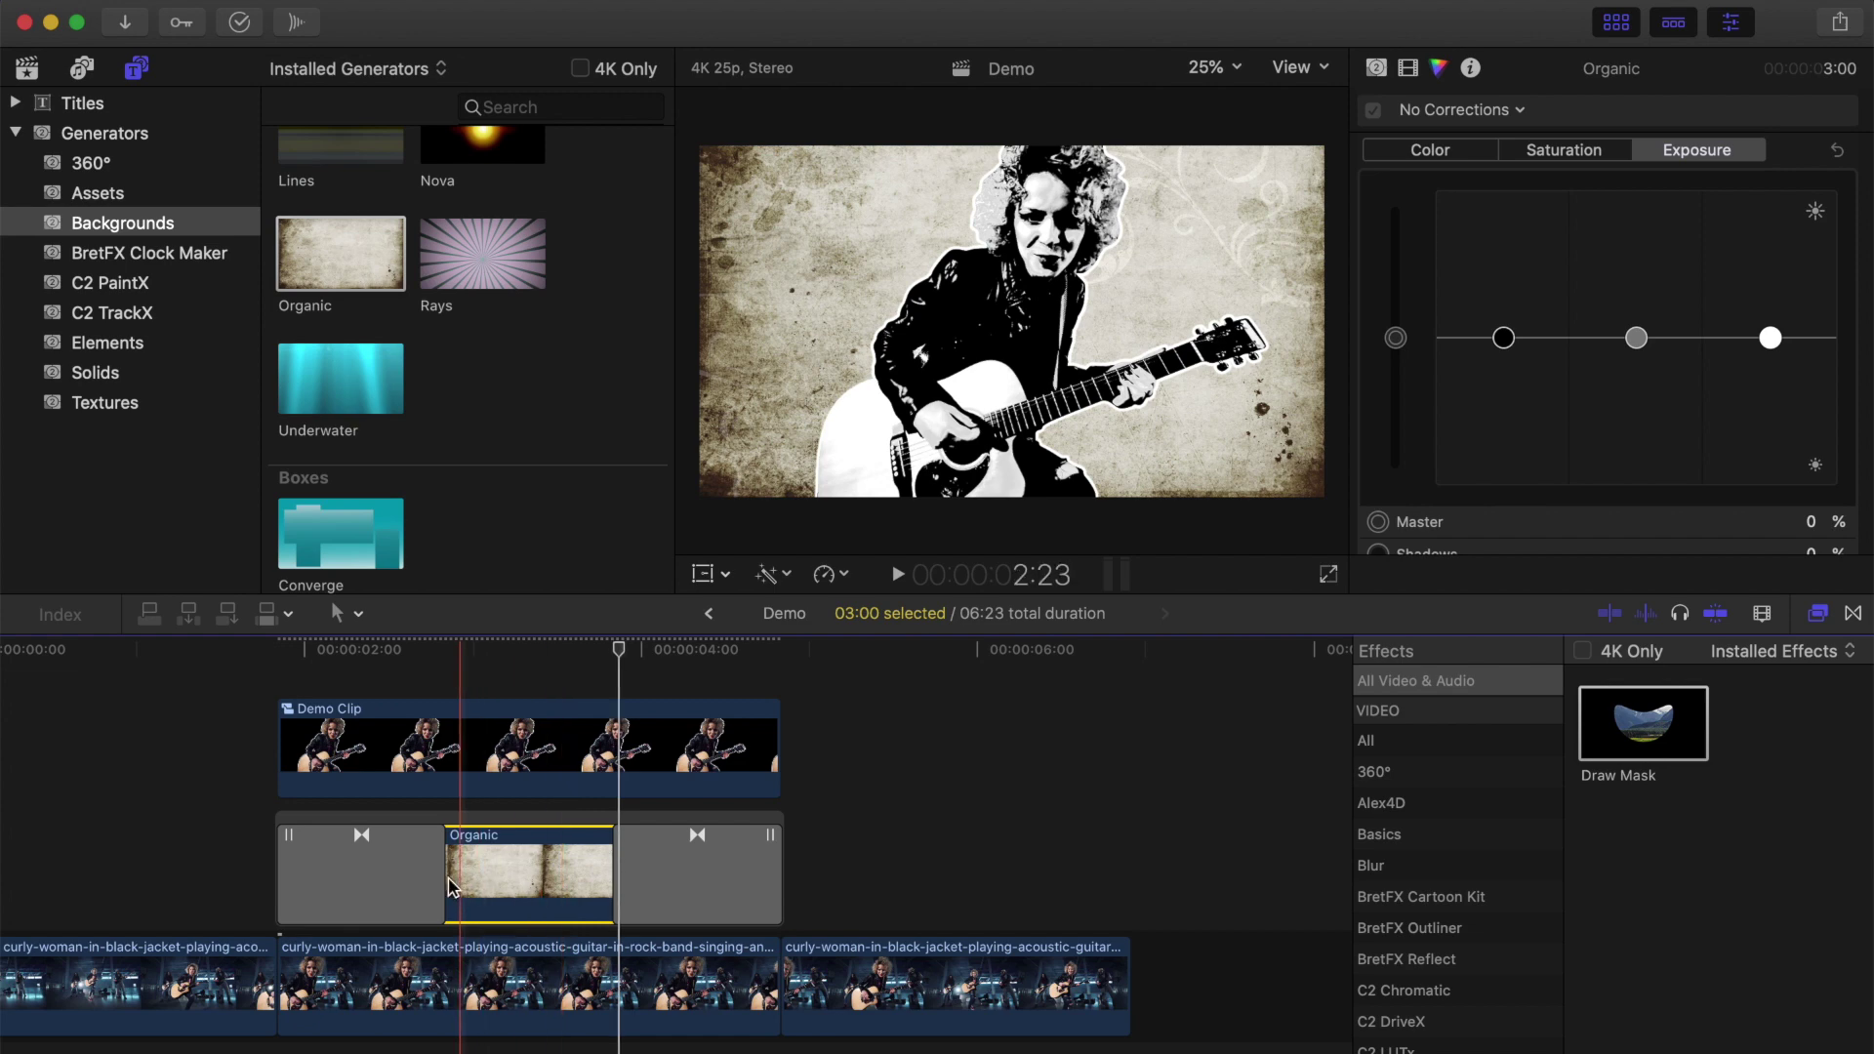
drag(442, 874, 316, 871)
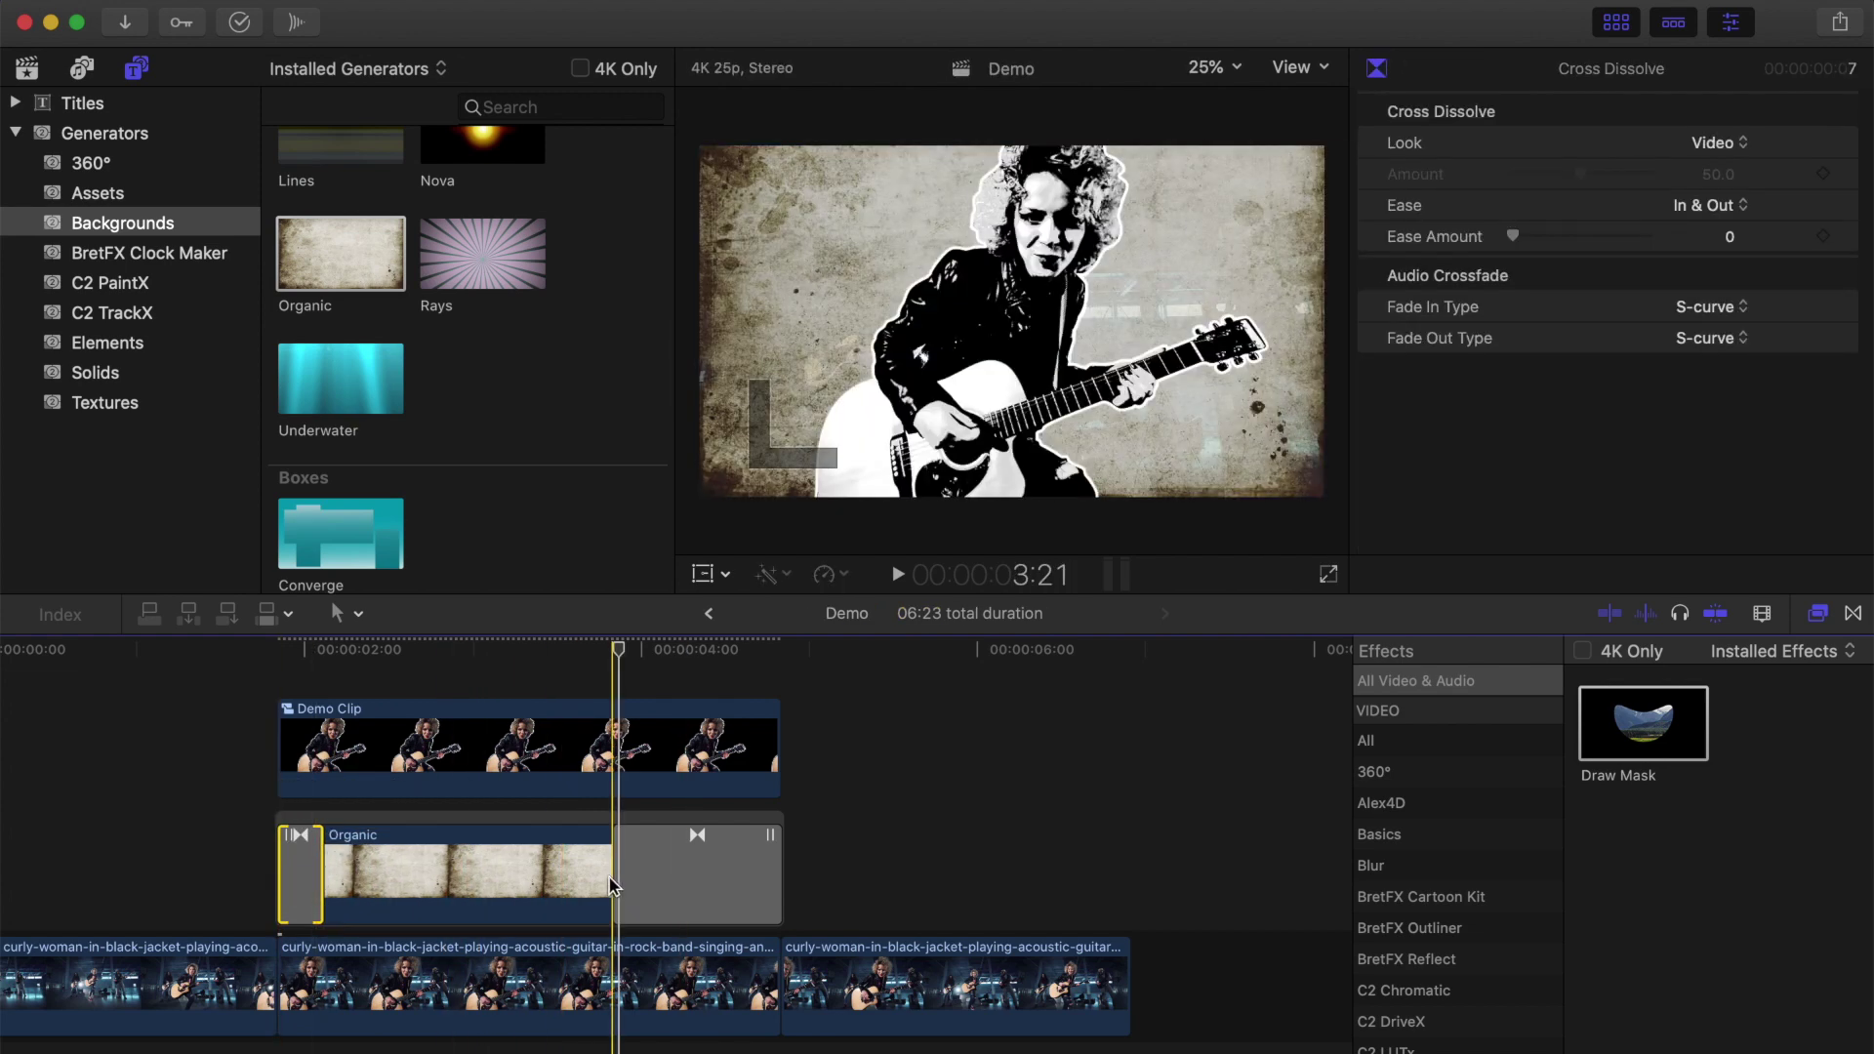
drag(617, 871, 735, 870)
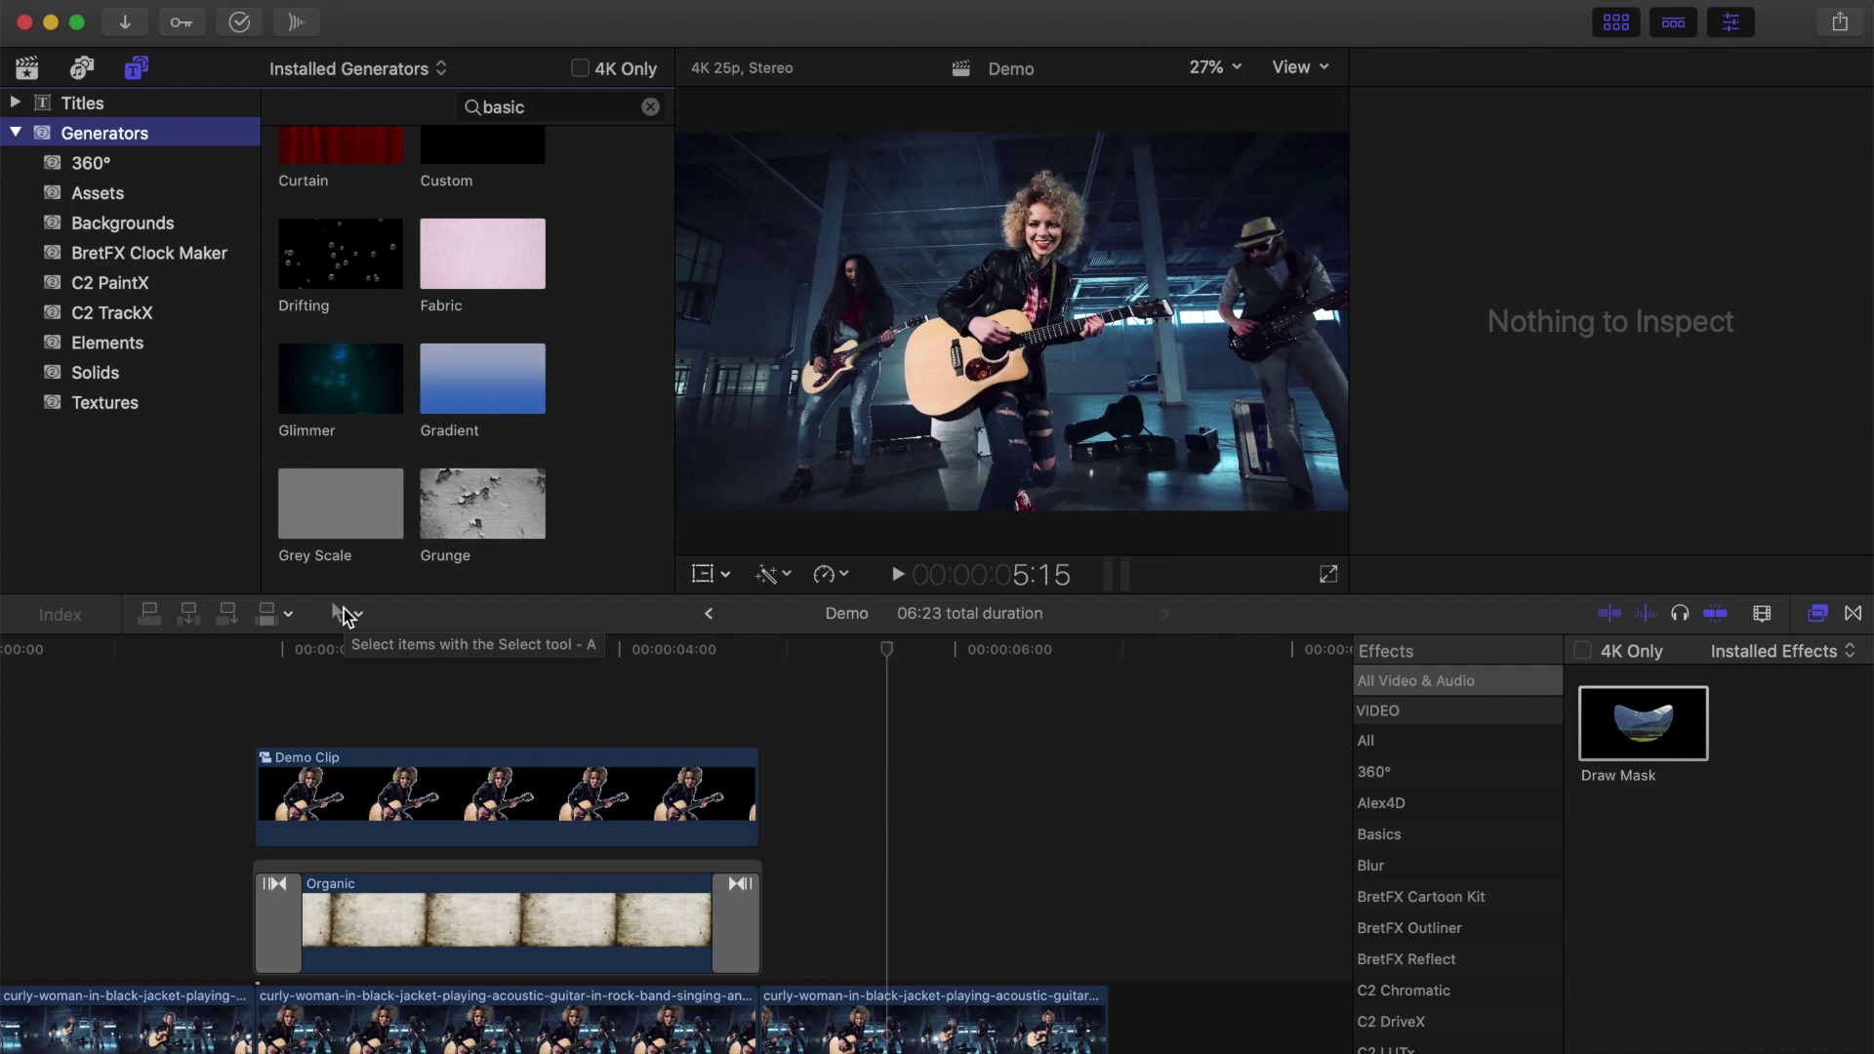
Show transform controls on the Demo Clip and set starting transform keyframes.
click(432, 796)
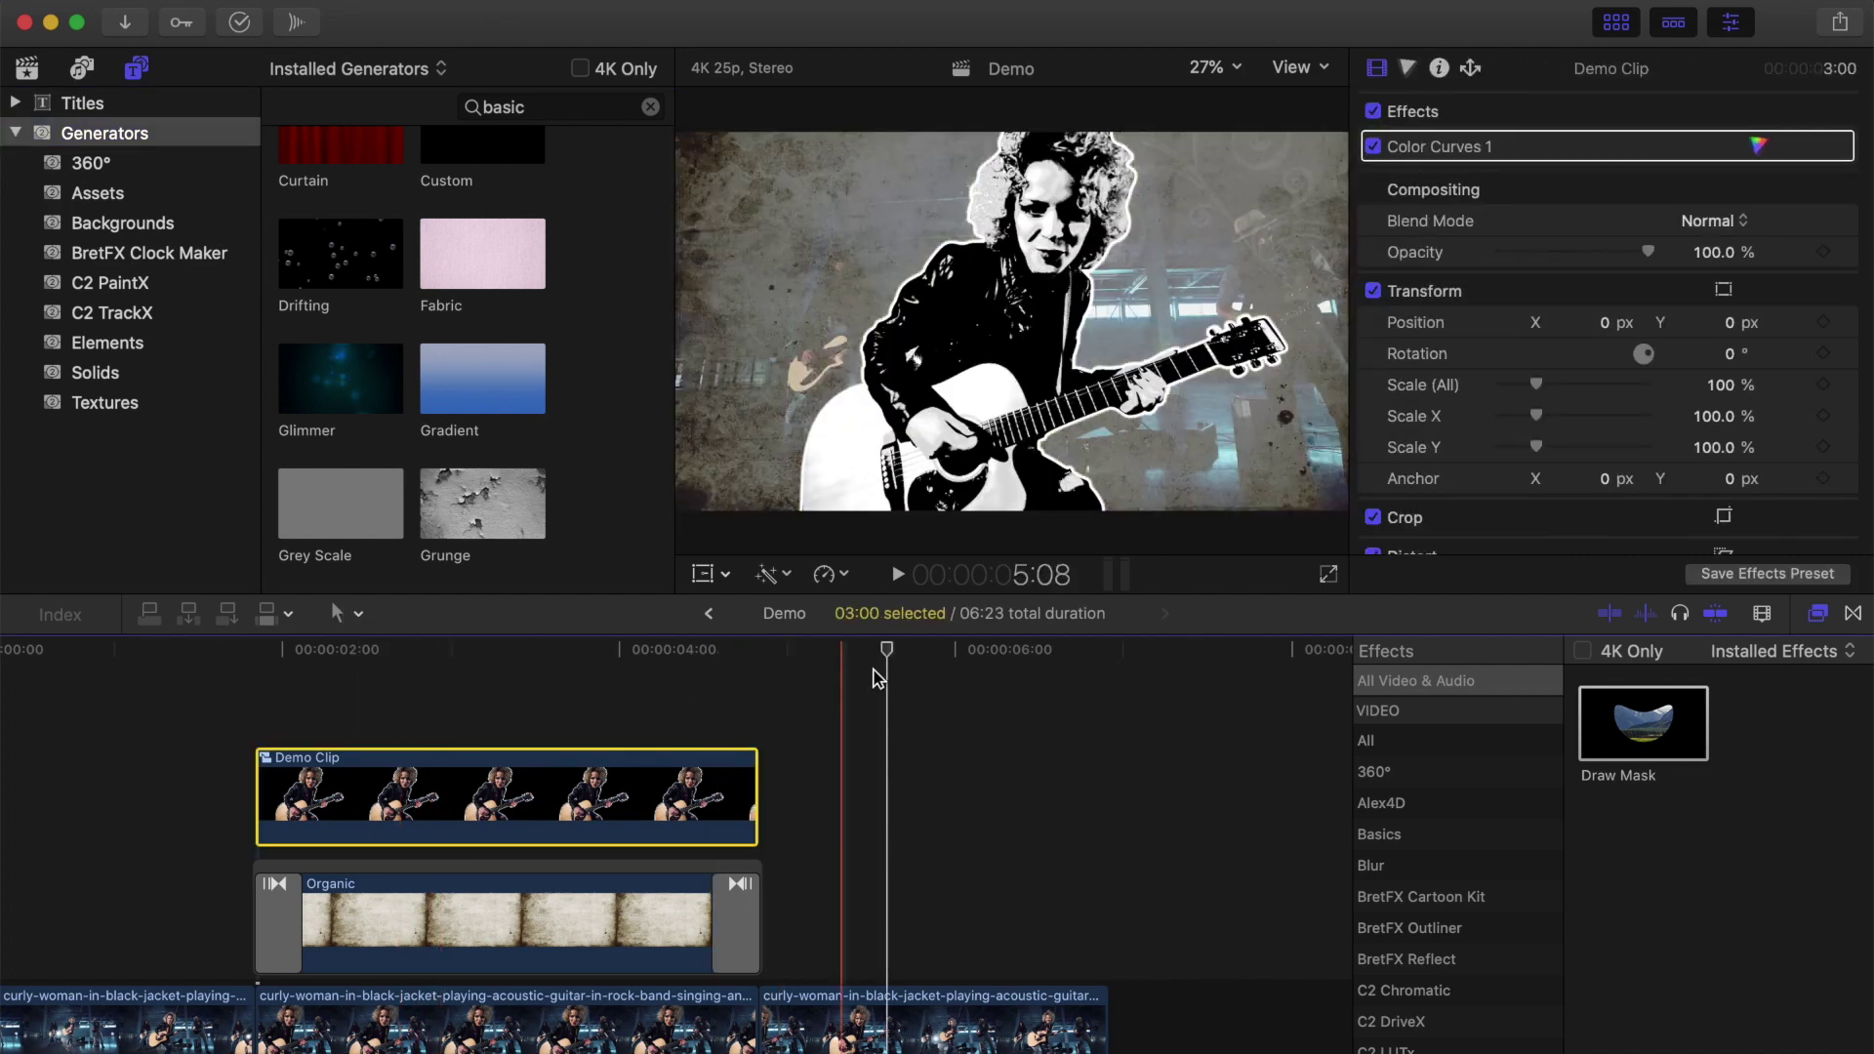
click(888, 652)
drag(888, 656, 254, 689)
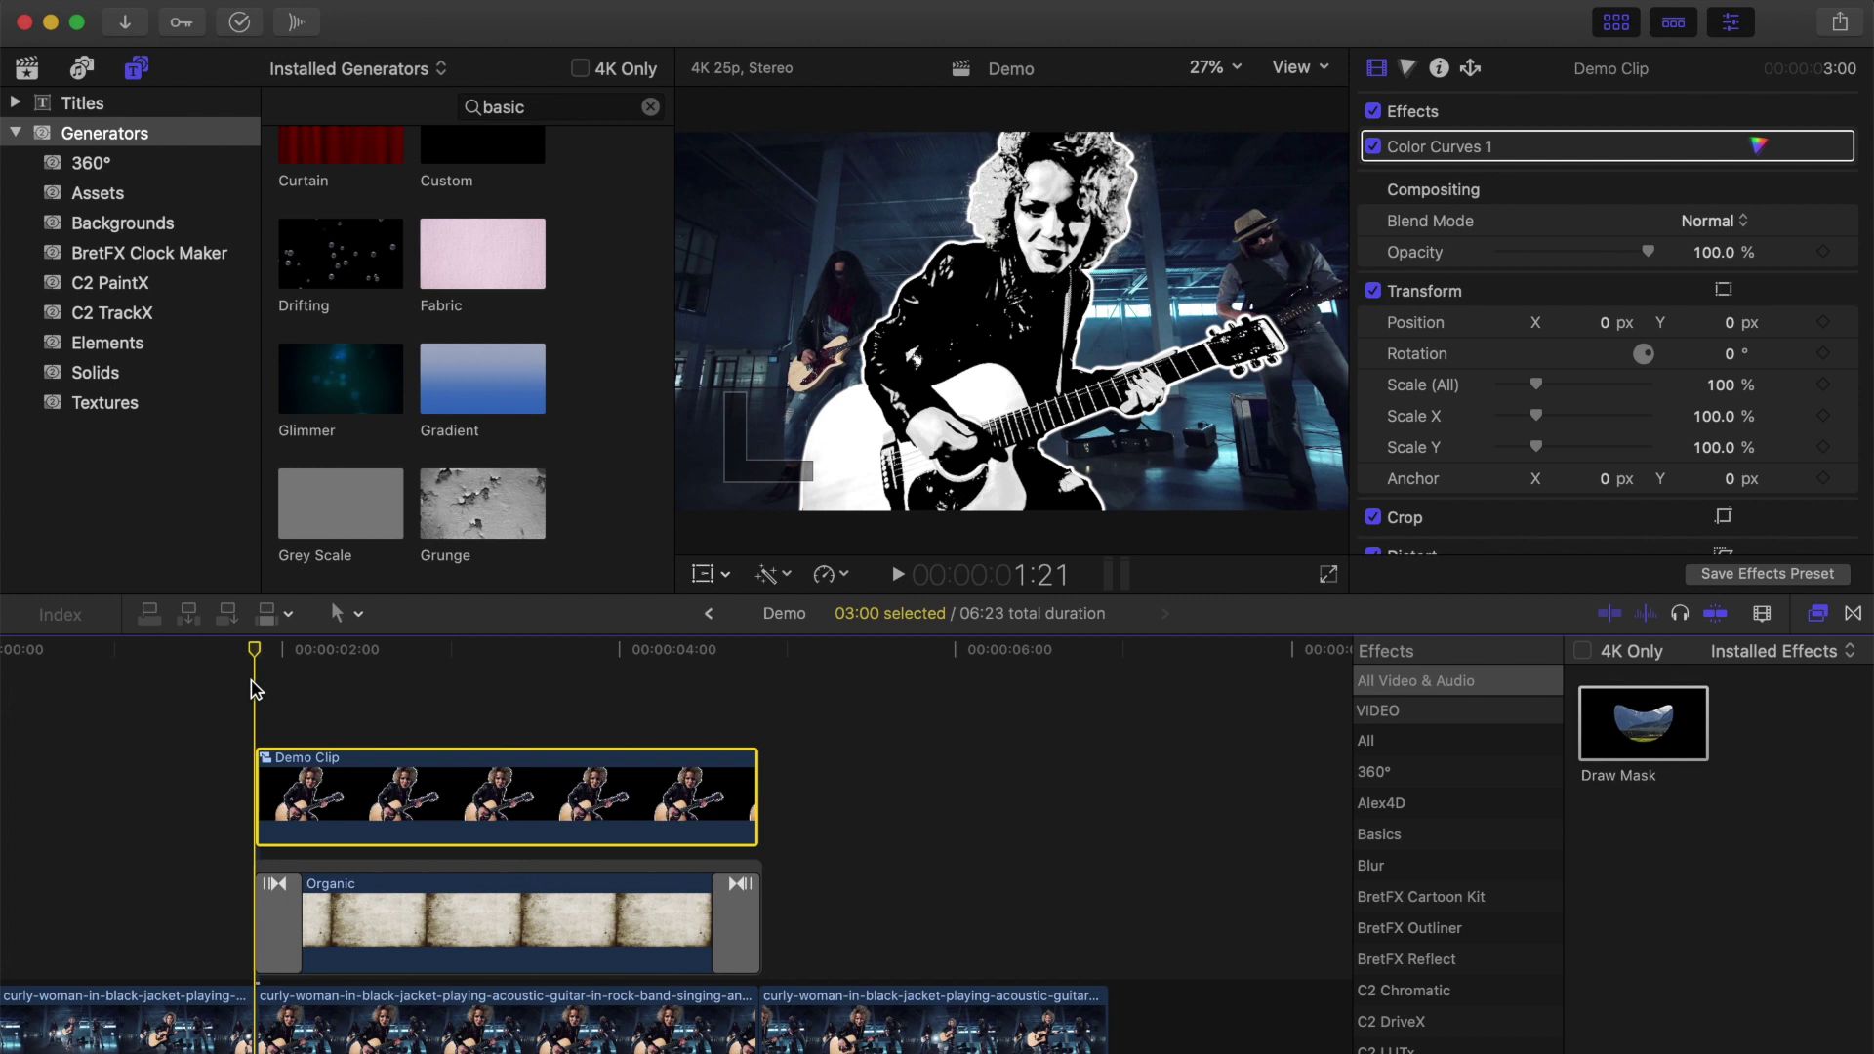
click(702, 574)
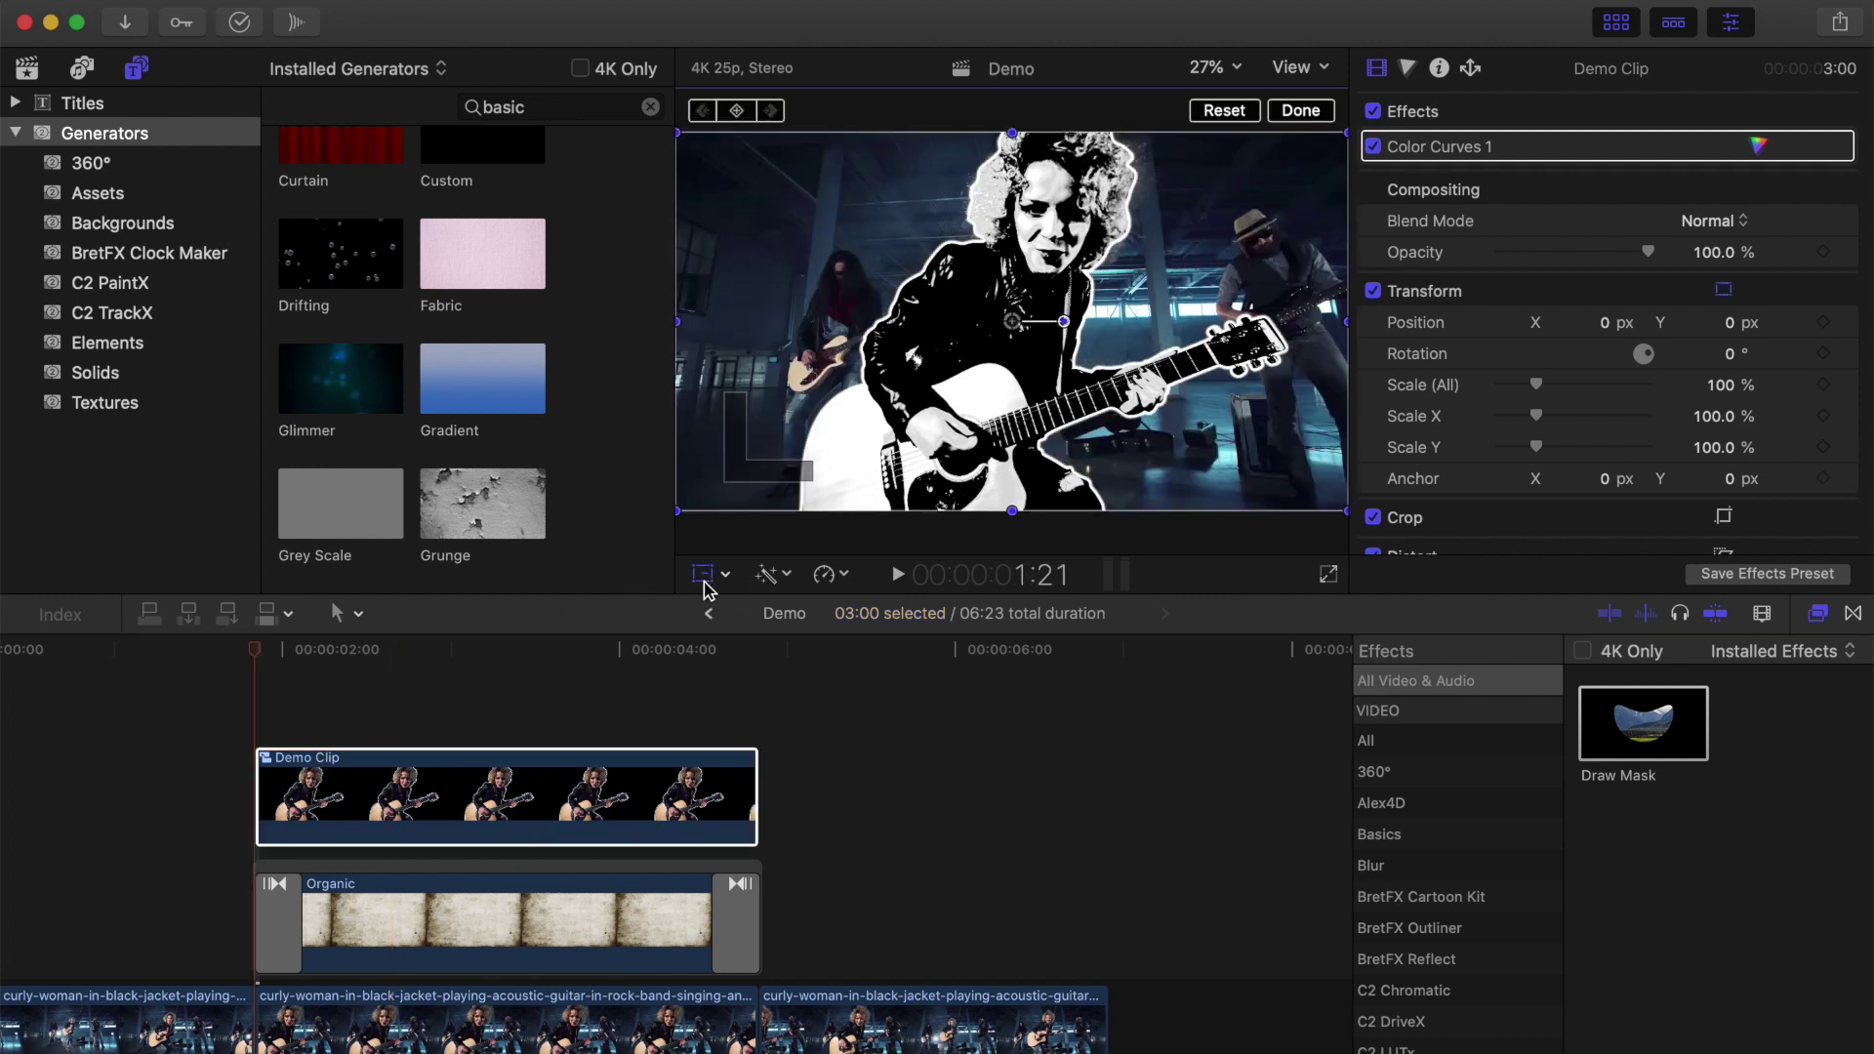
click(736, 111)
At 2:16, scale the Demo Clip to 120% and shift the guitarist image left.
key(space)
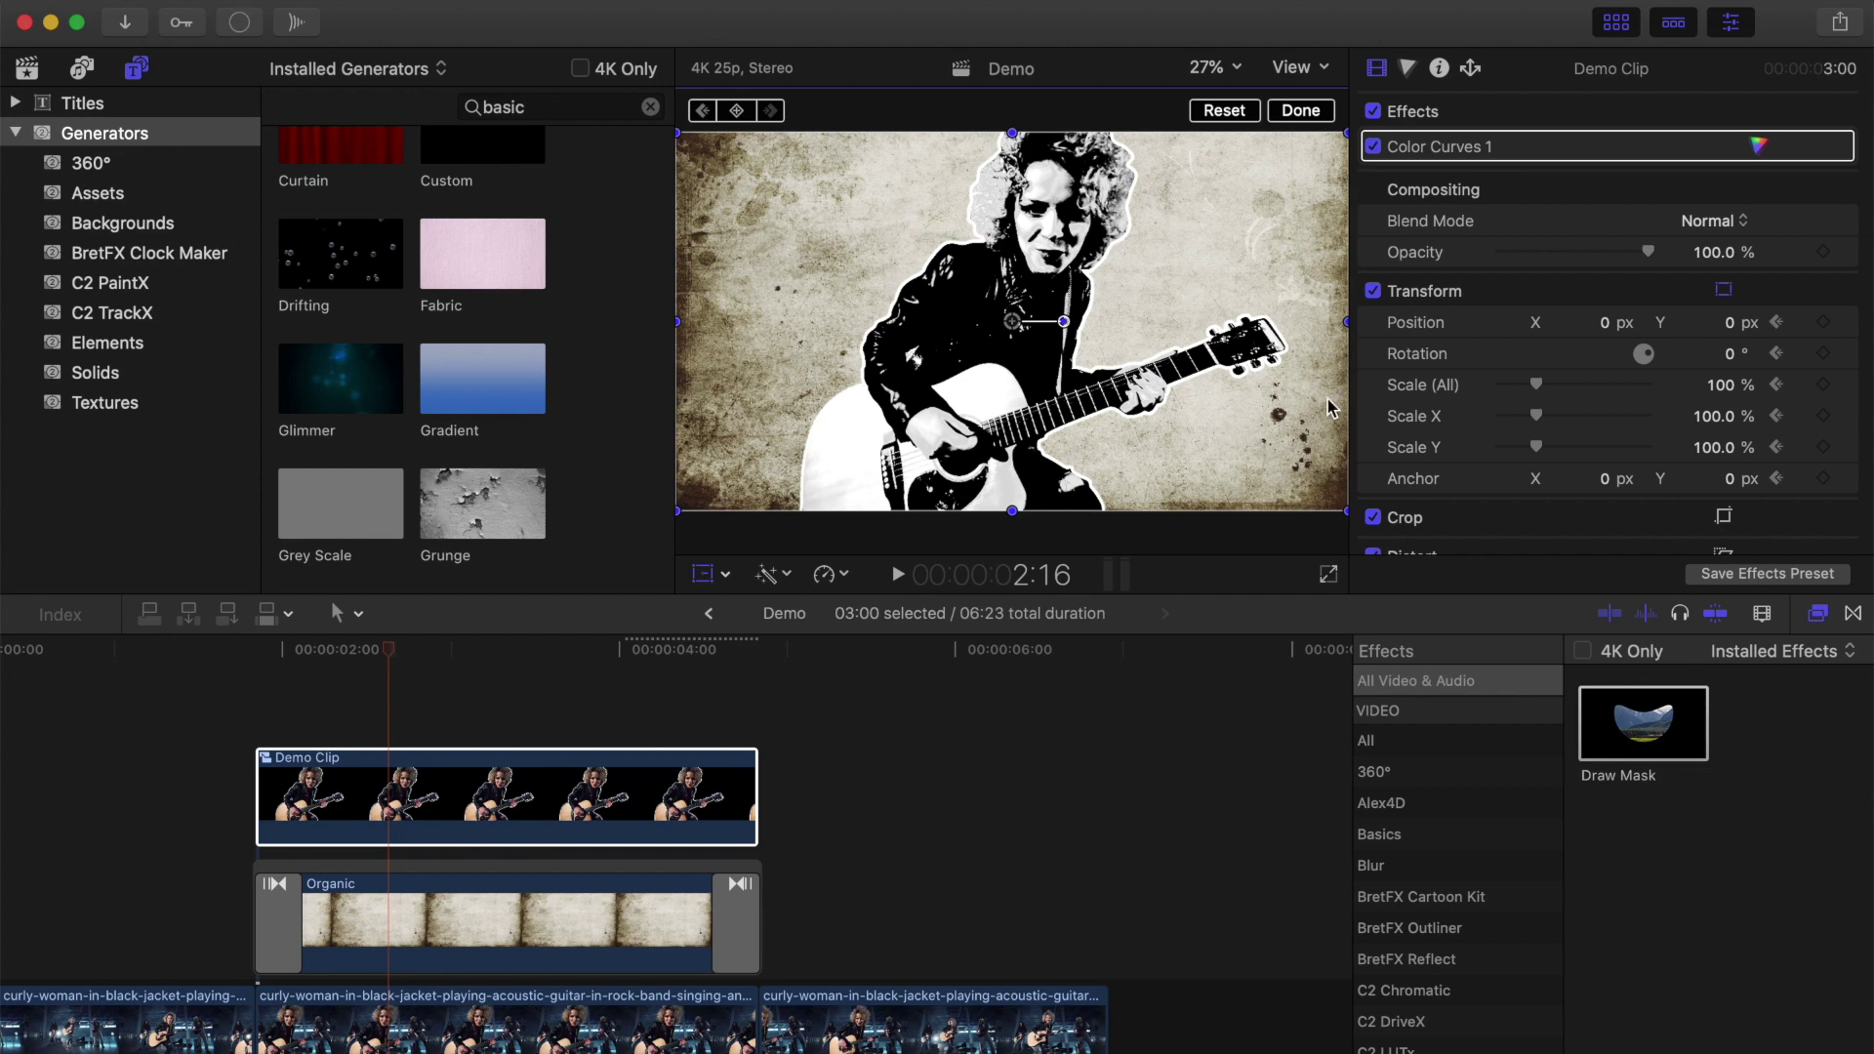
click(1720, 387)
text(120)
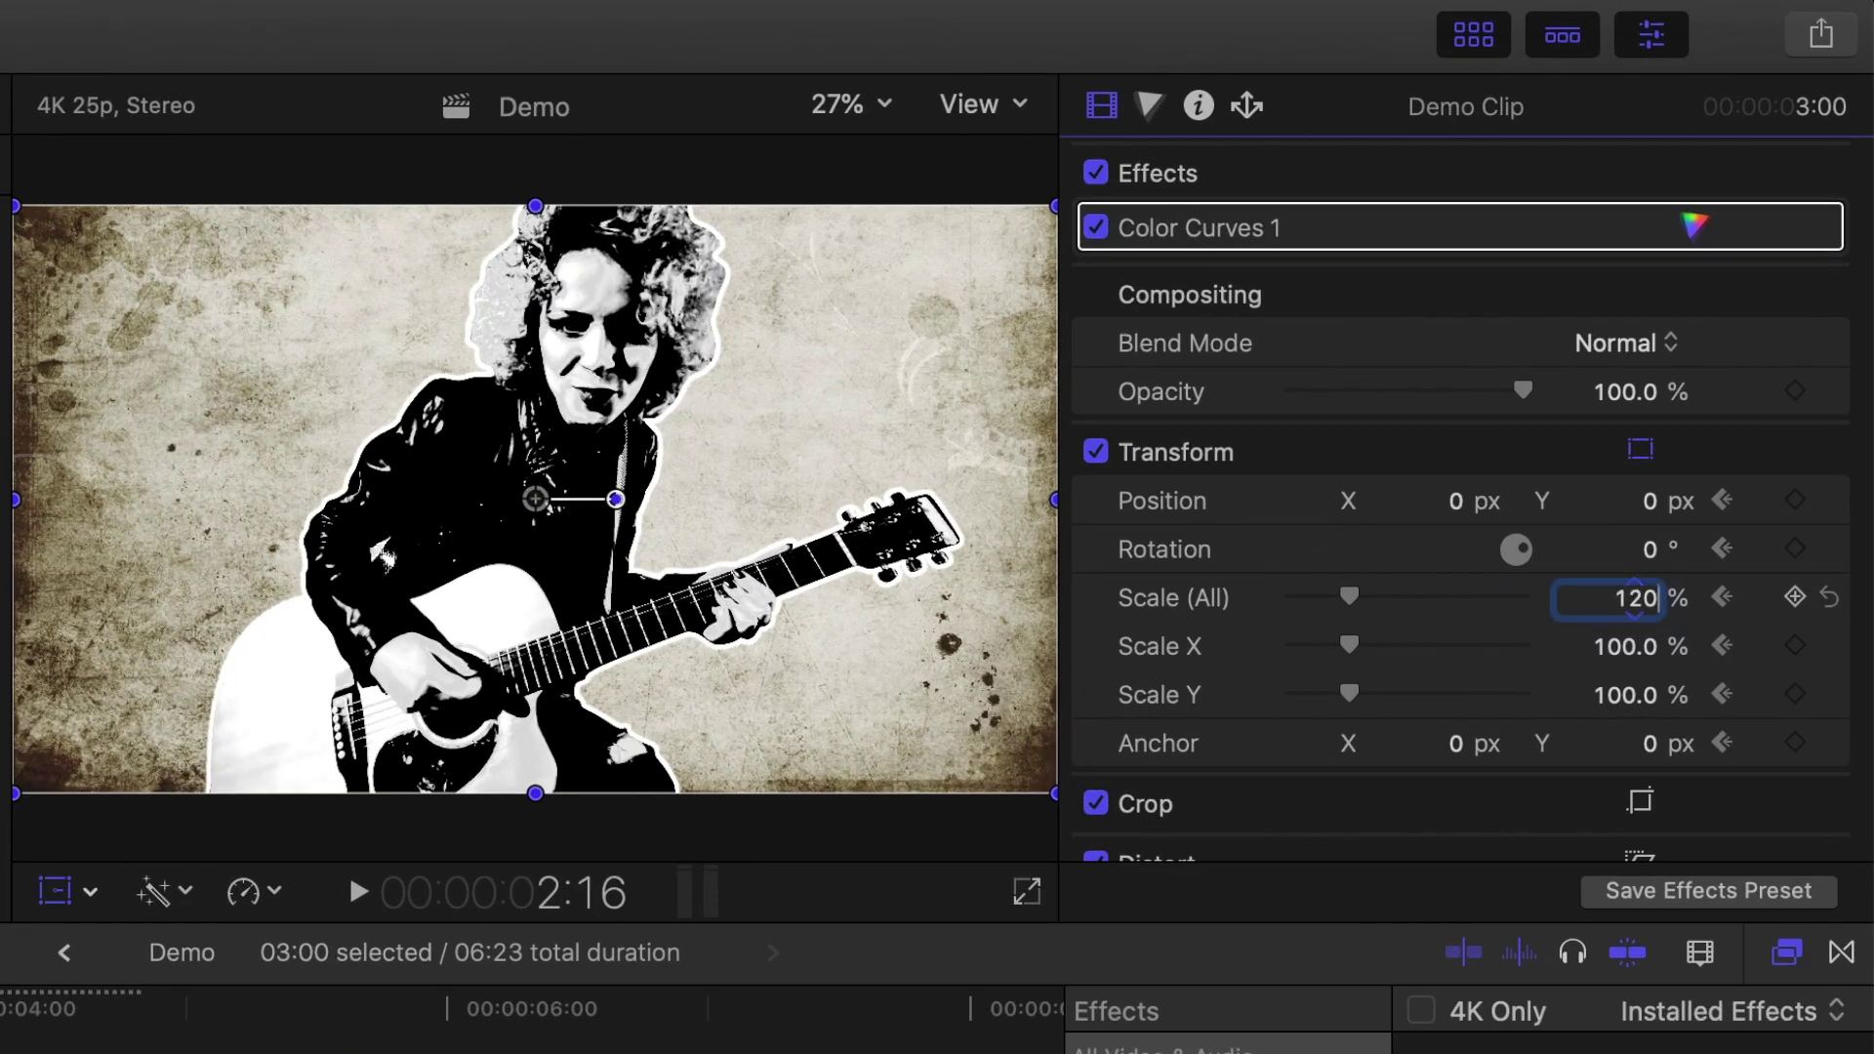
key(Return)
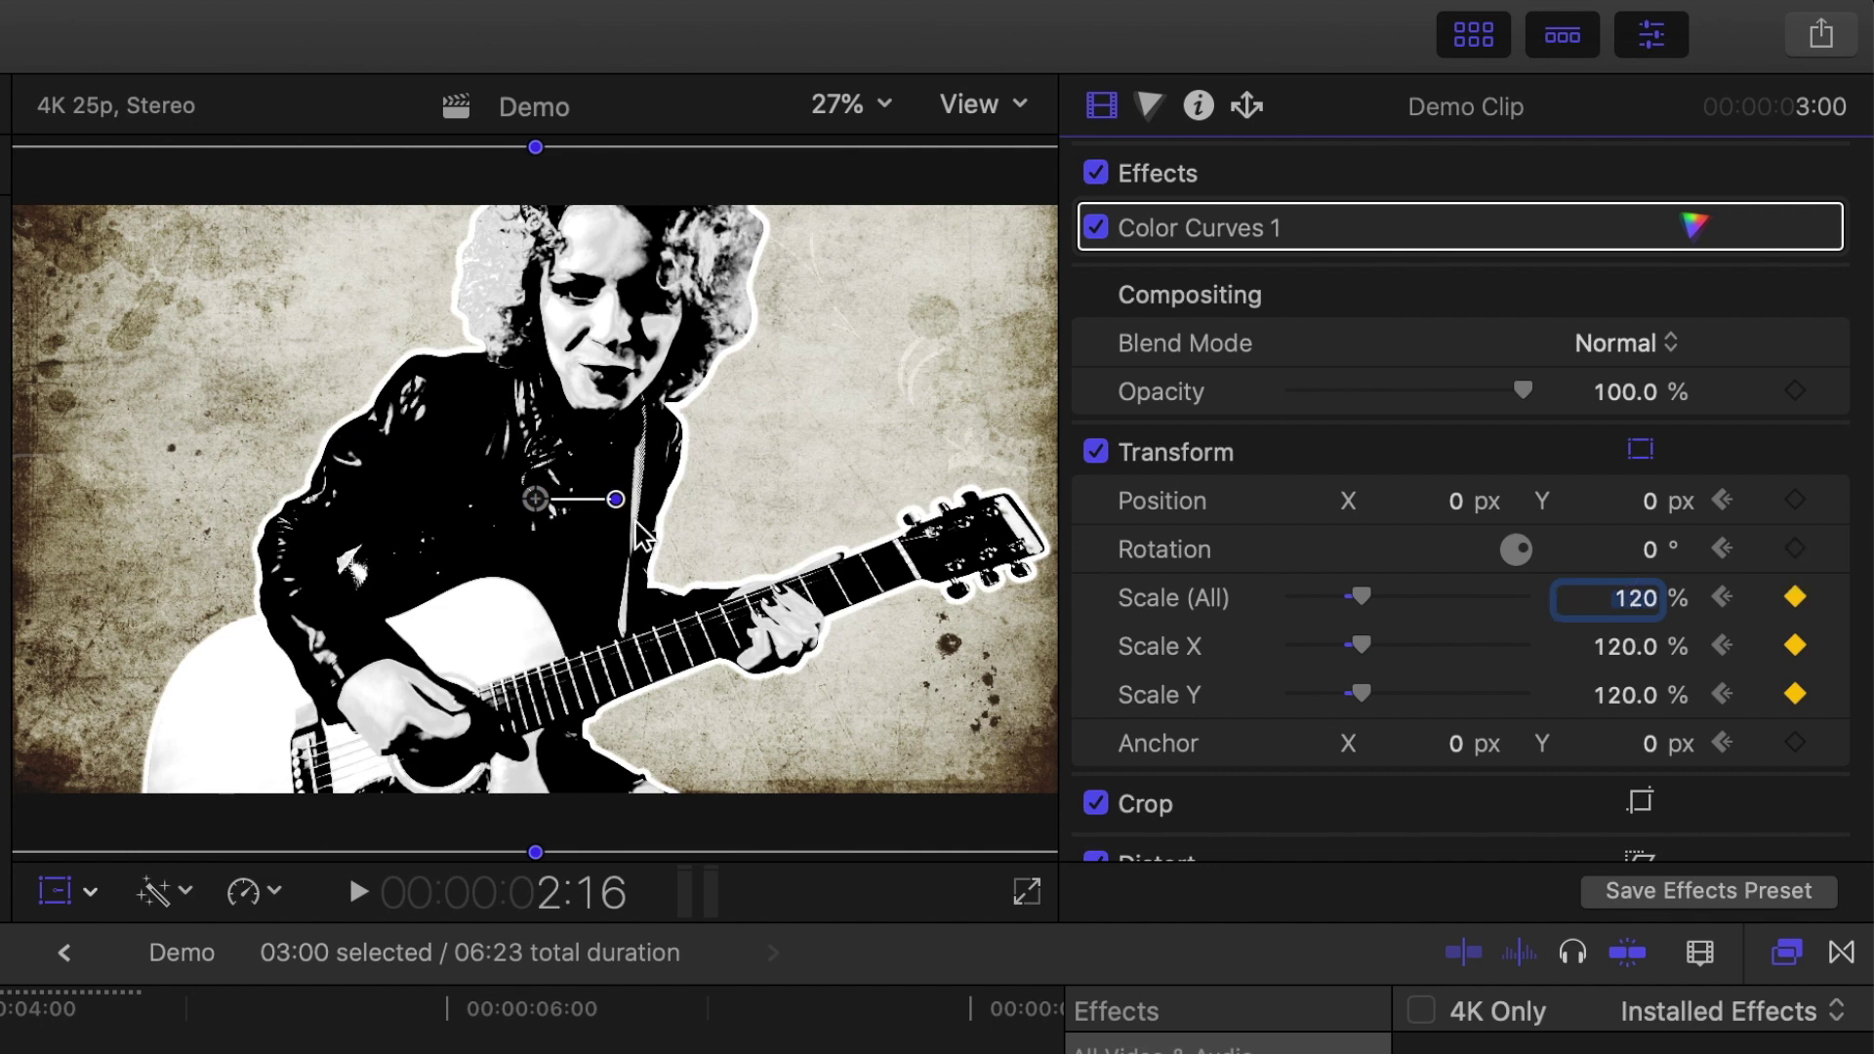
drag(535, 499, 632, 474)
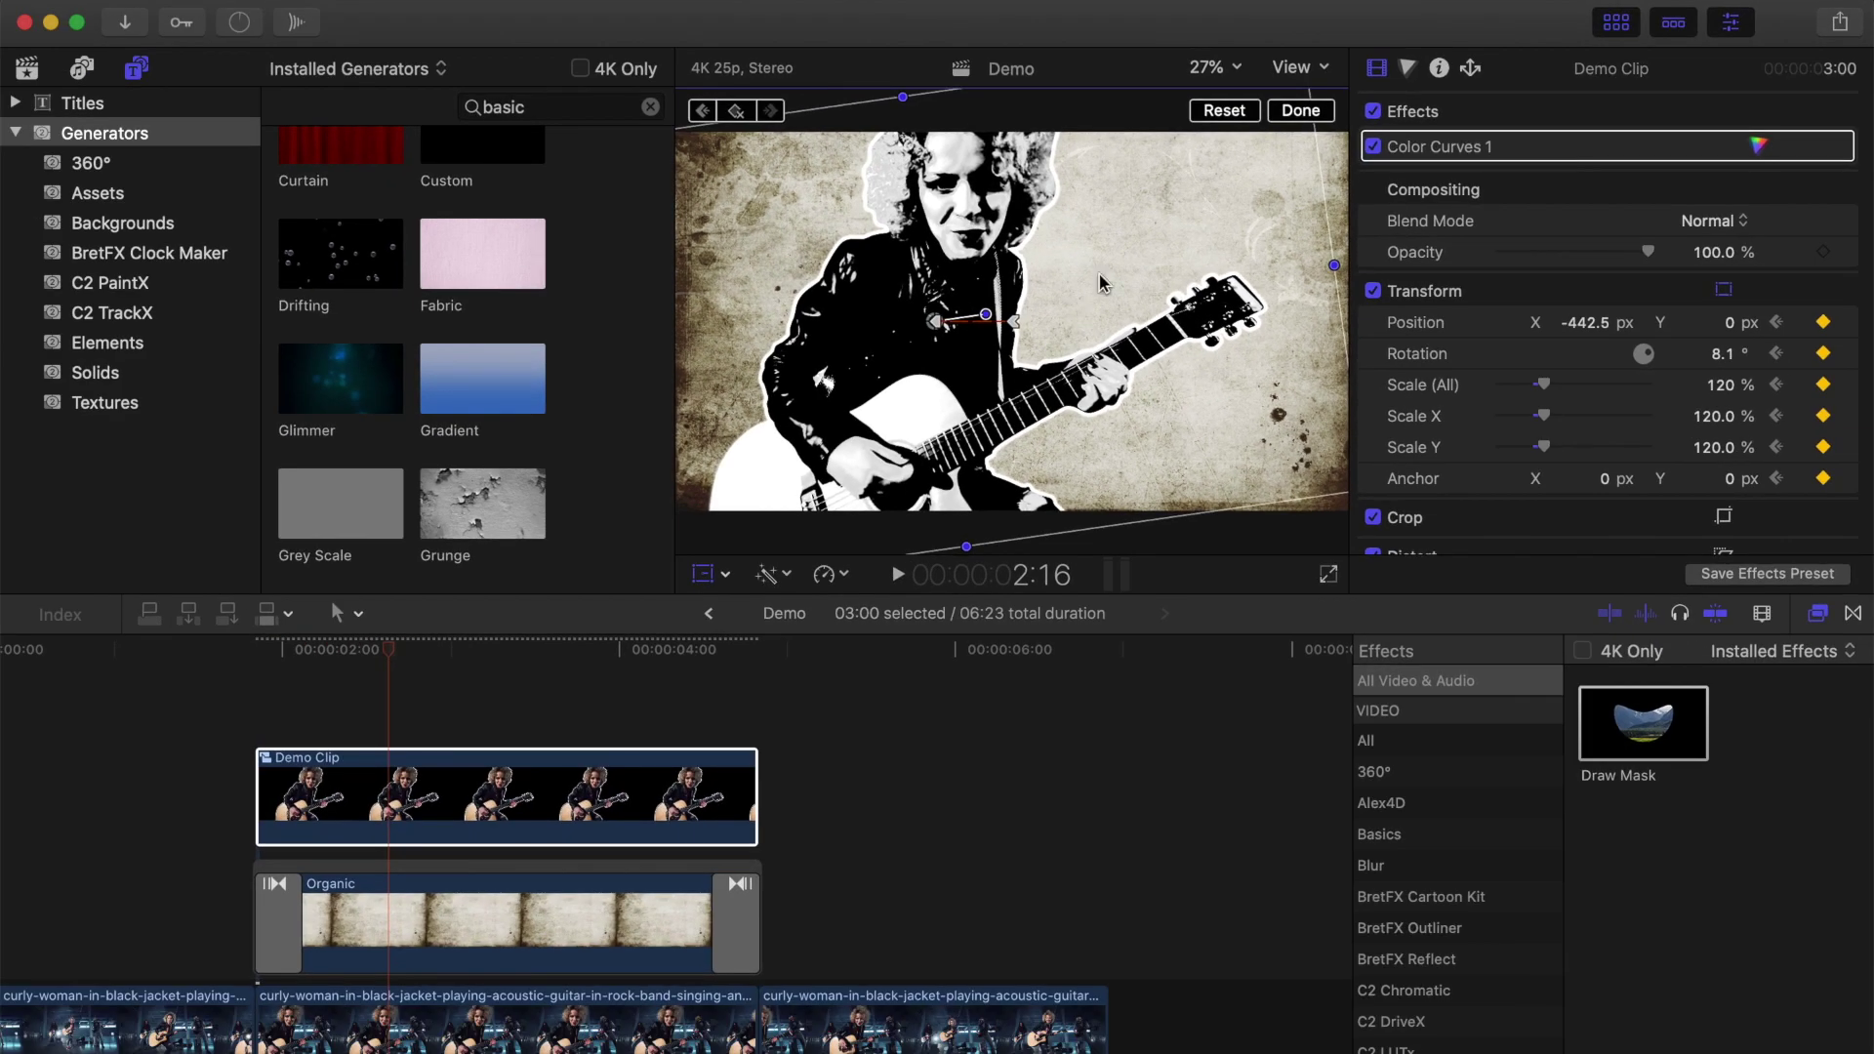
Add a Basic Title below the Demo Clip, aligned to its start and trimmed to 2:12.
click(1302, 111)
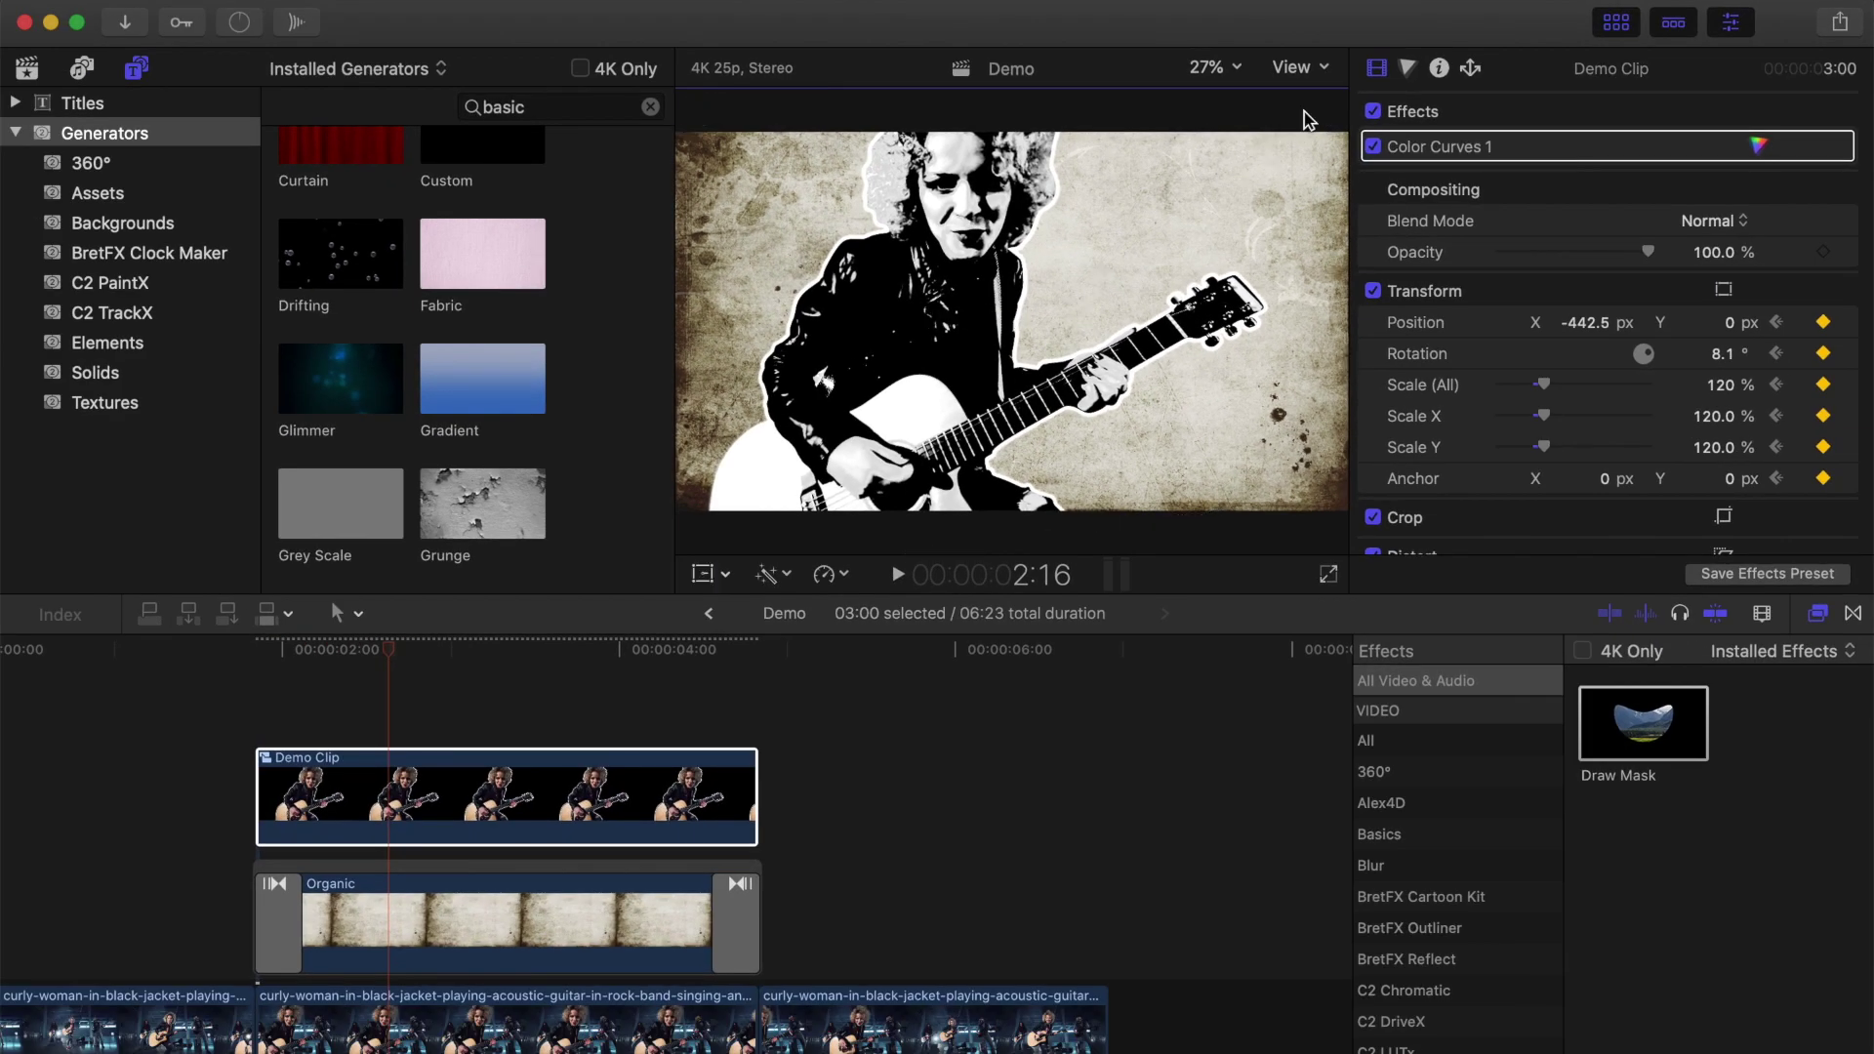
drag(388, 652, 252, 671)
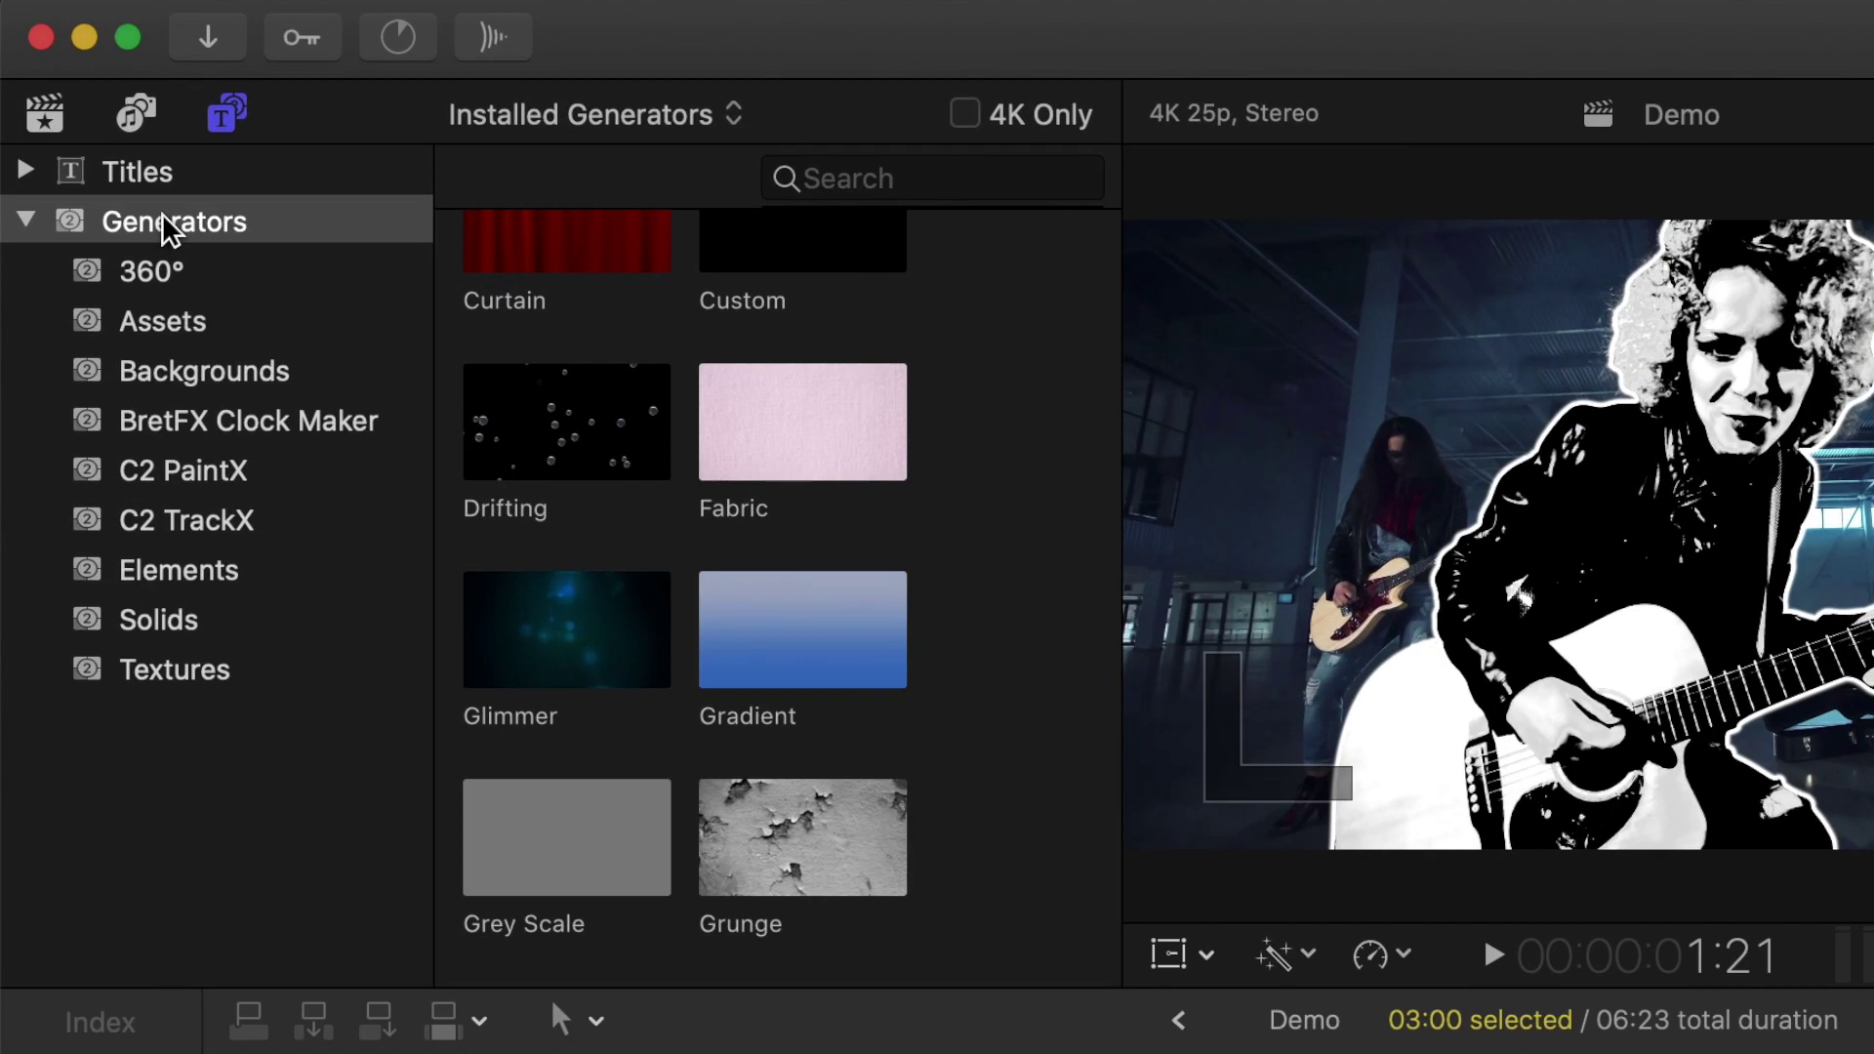
click(93, 109)
click(950, 178)
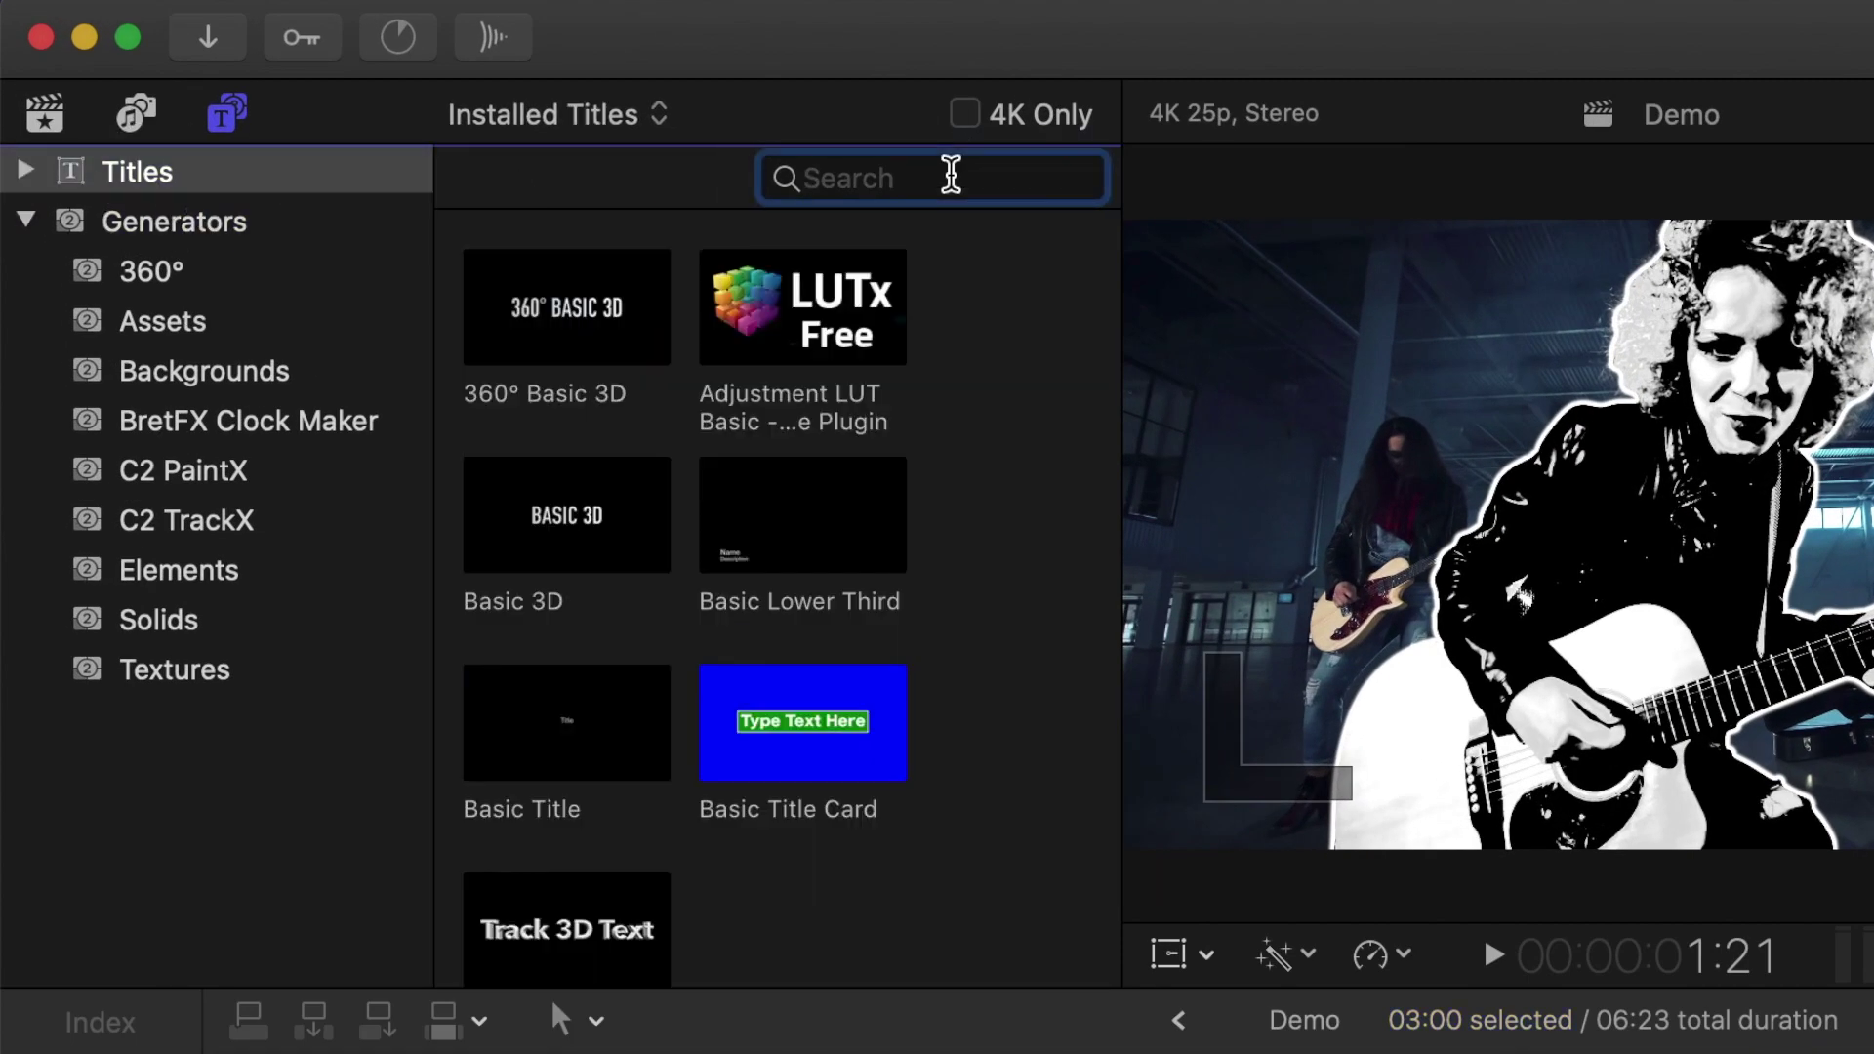
text(basic)
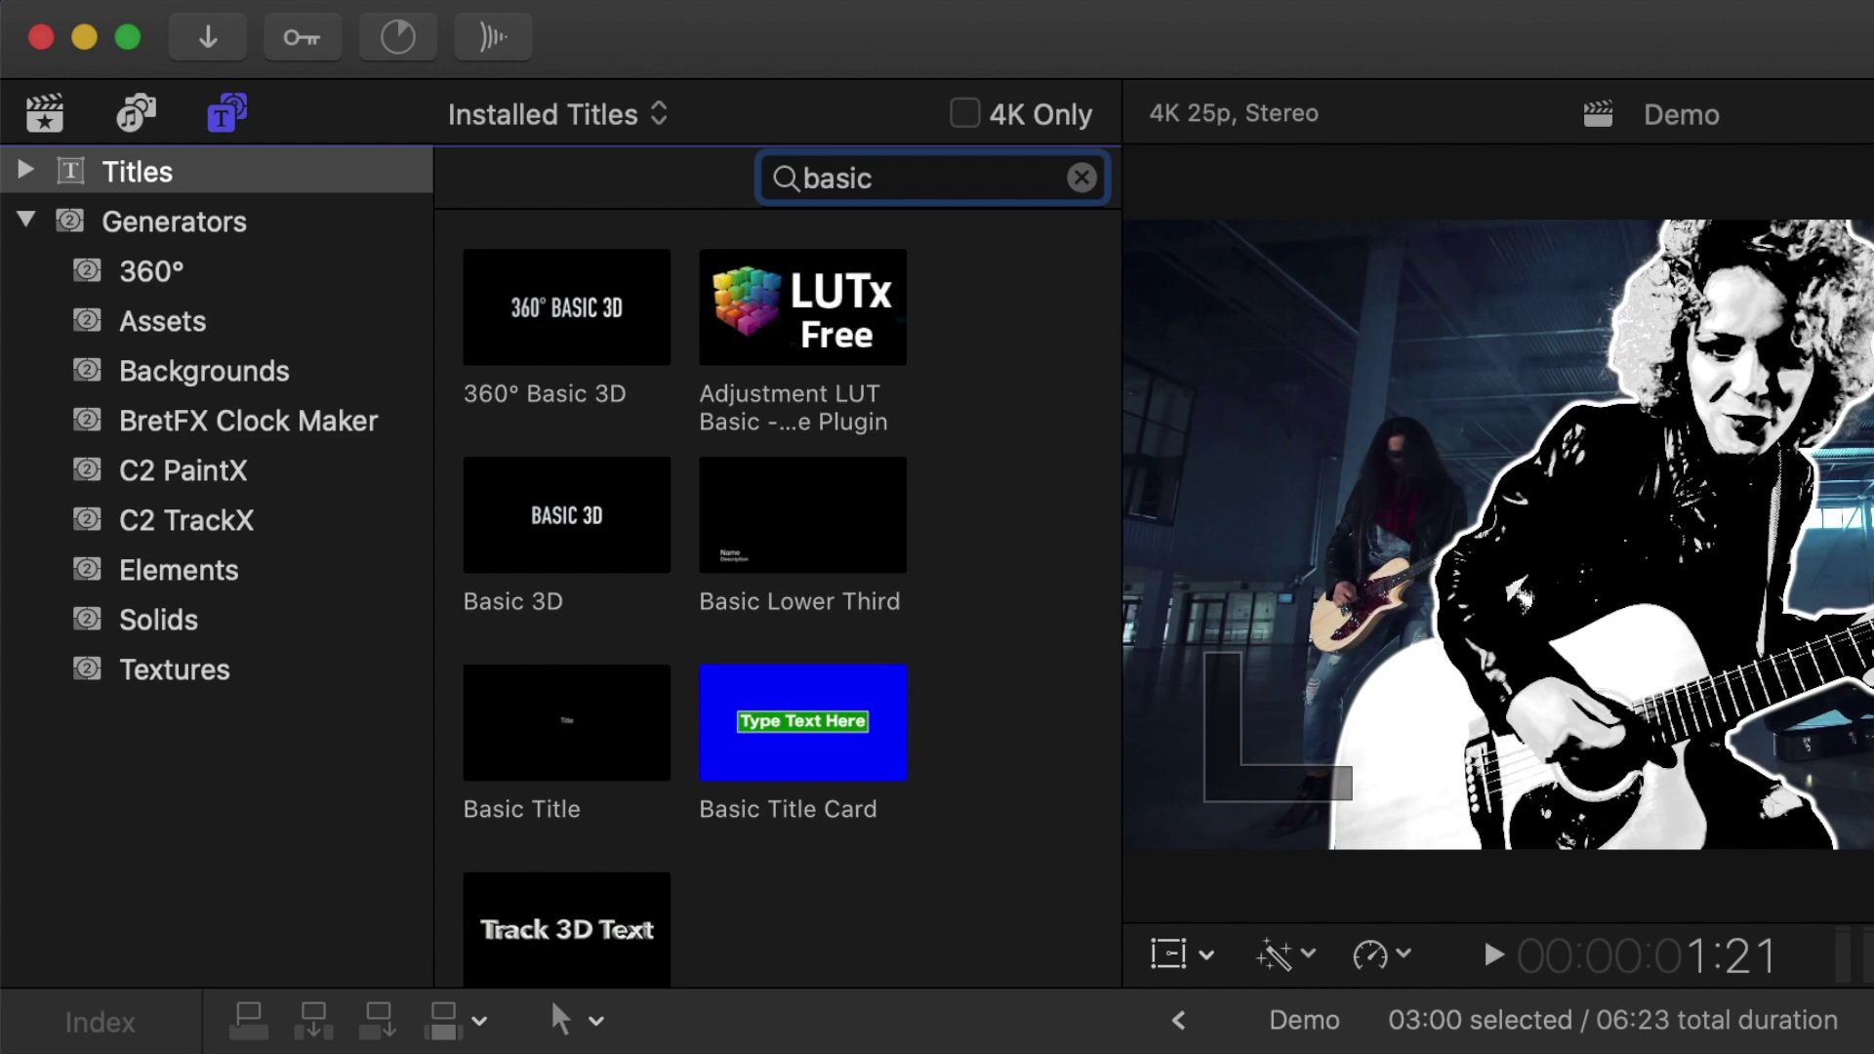
drag(544, 736, 498, 1053)
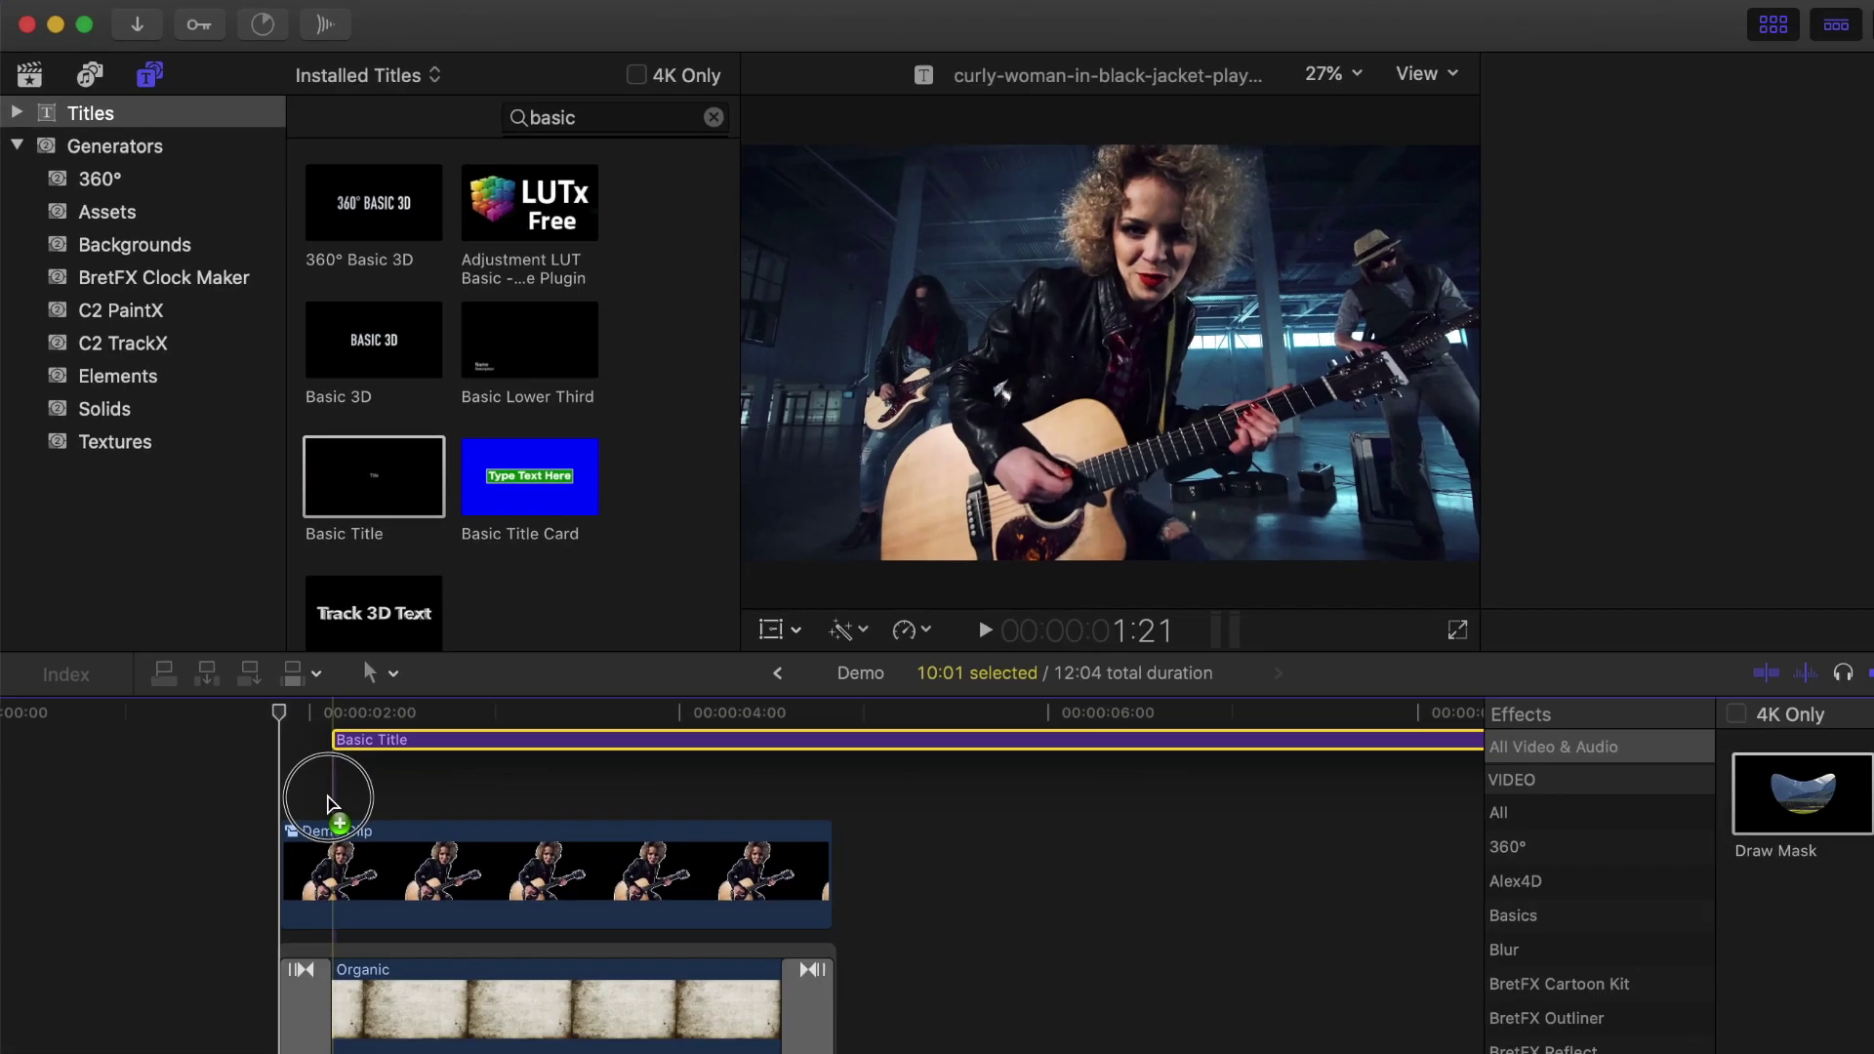
drag(328, 802, 281, 916)
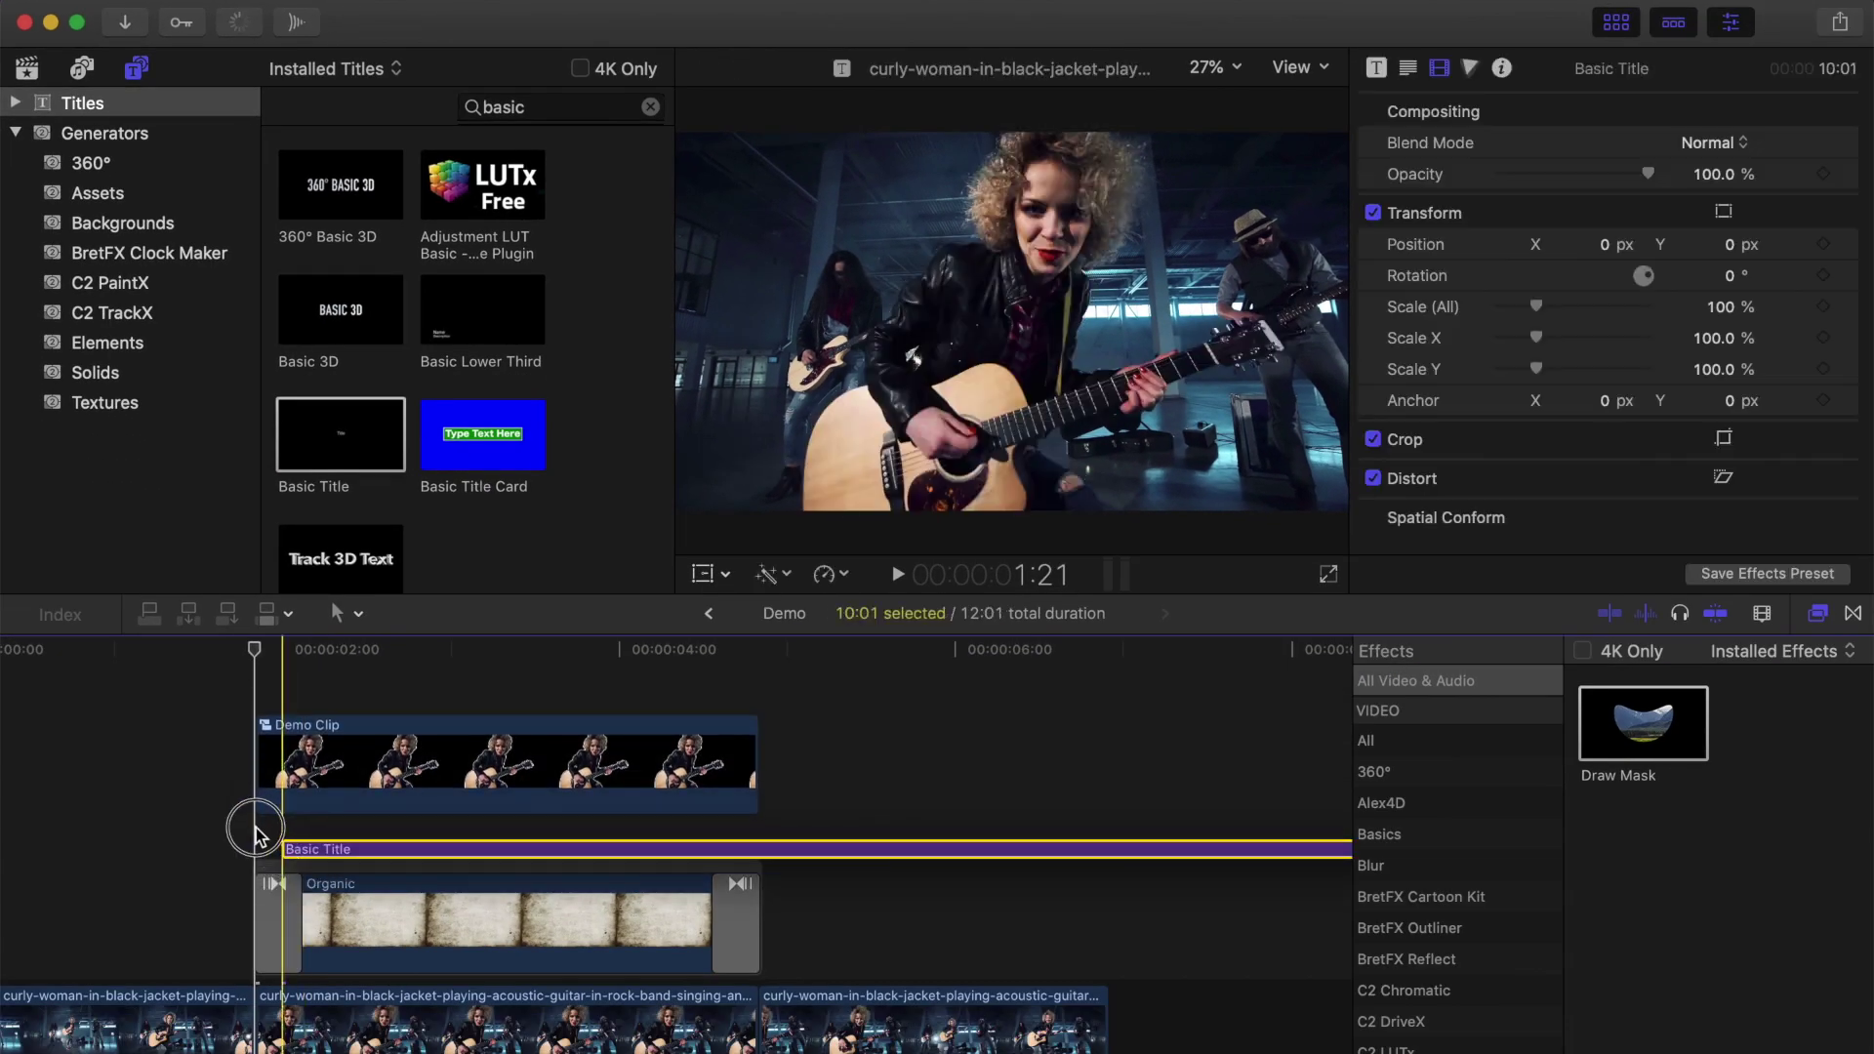
drag(256, 833, 259, 826)
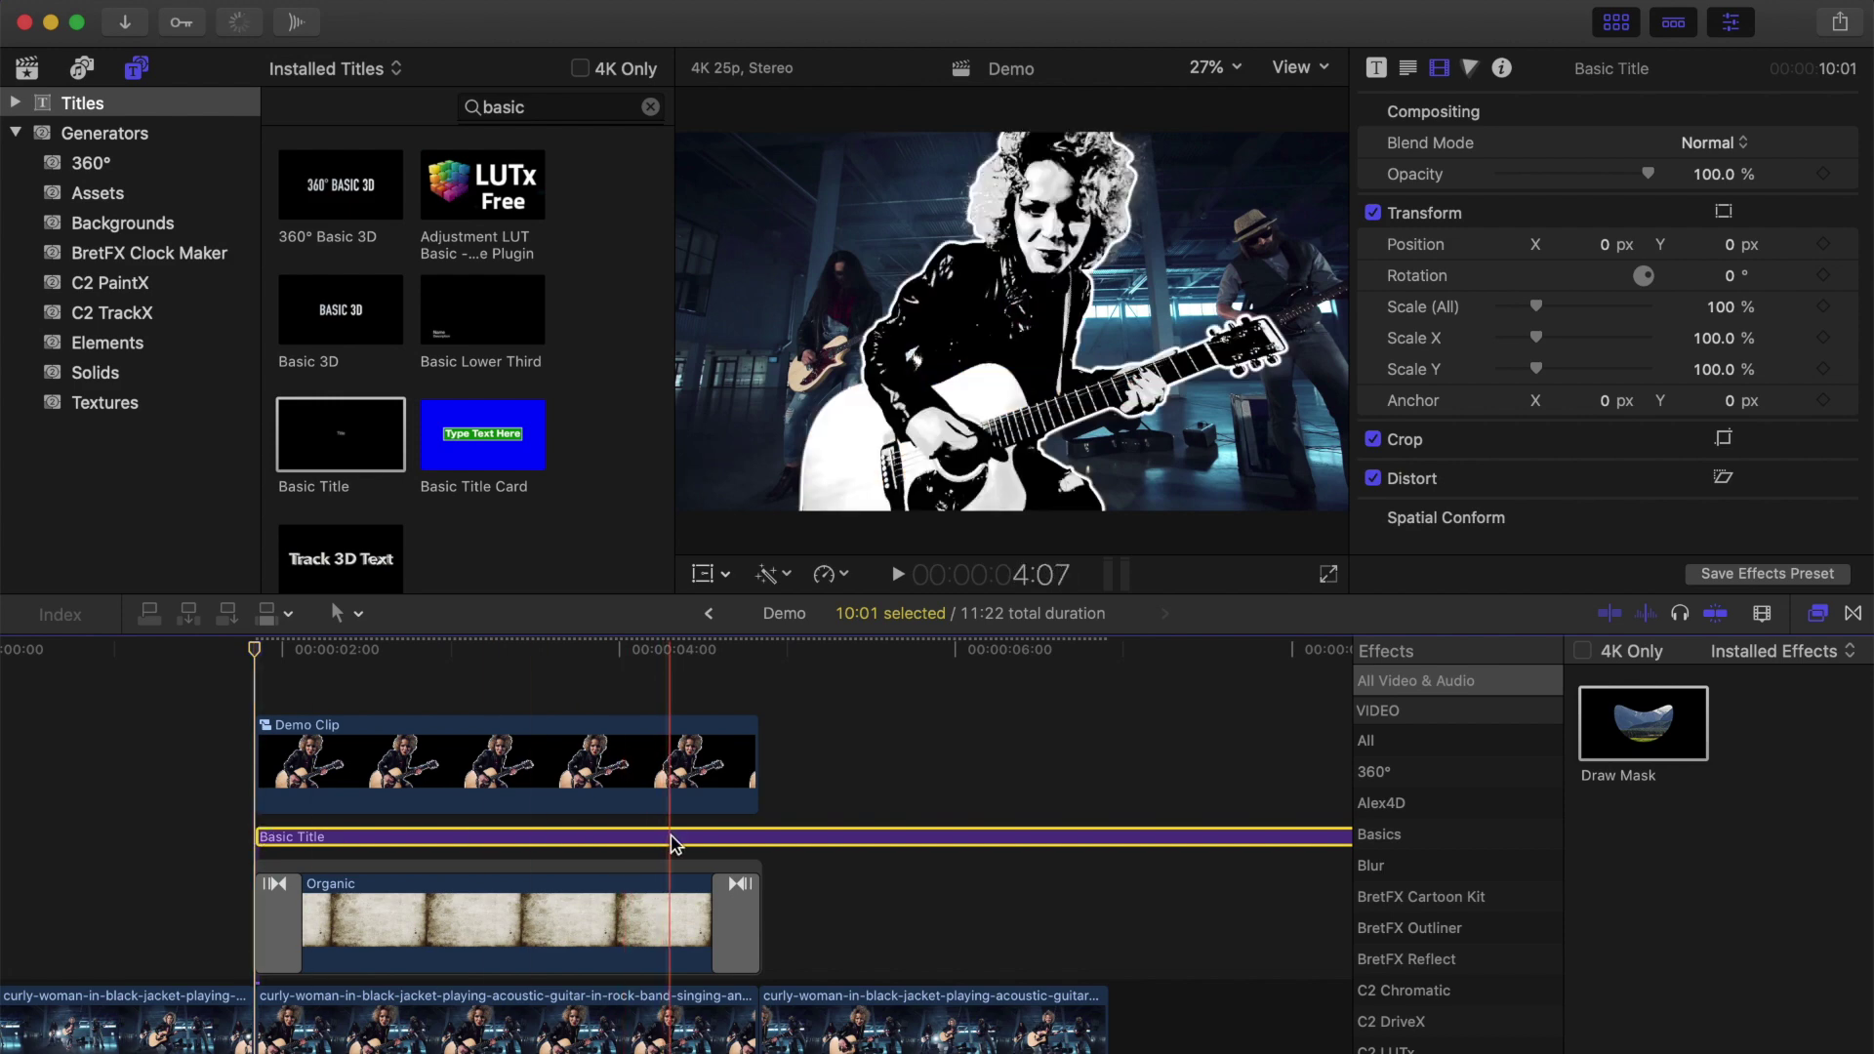
key(alt+bracketright)
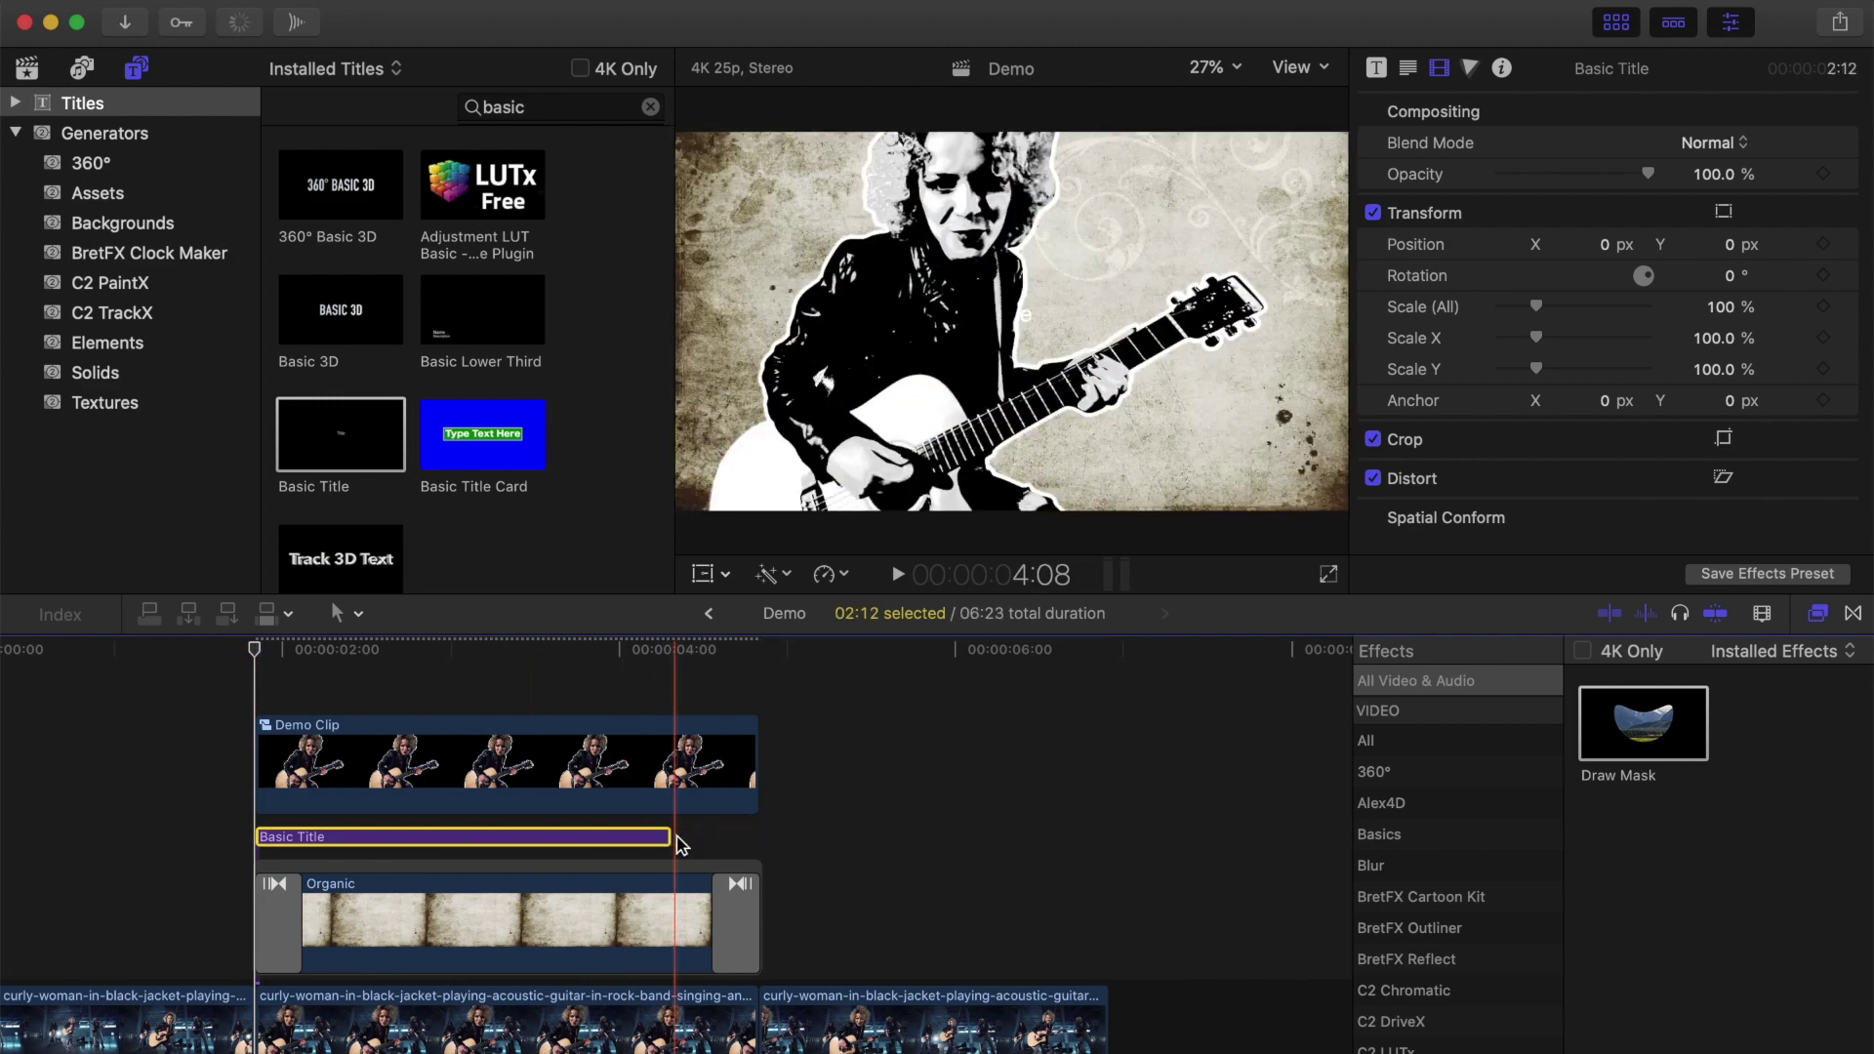
Select the guitarist freeze-frame clip, show its animation keyframes, and park the playhead at the move's end.
click(423, 791)
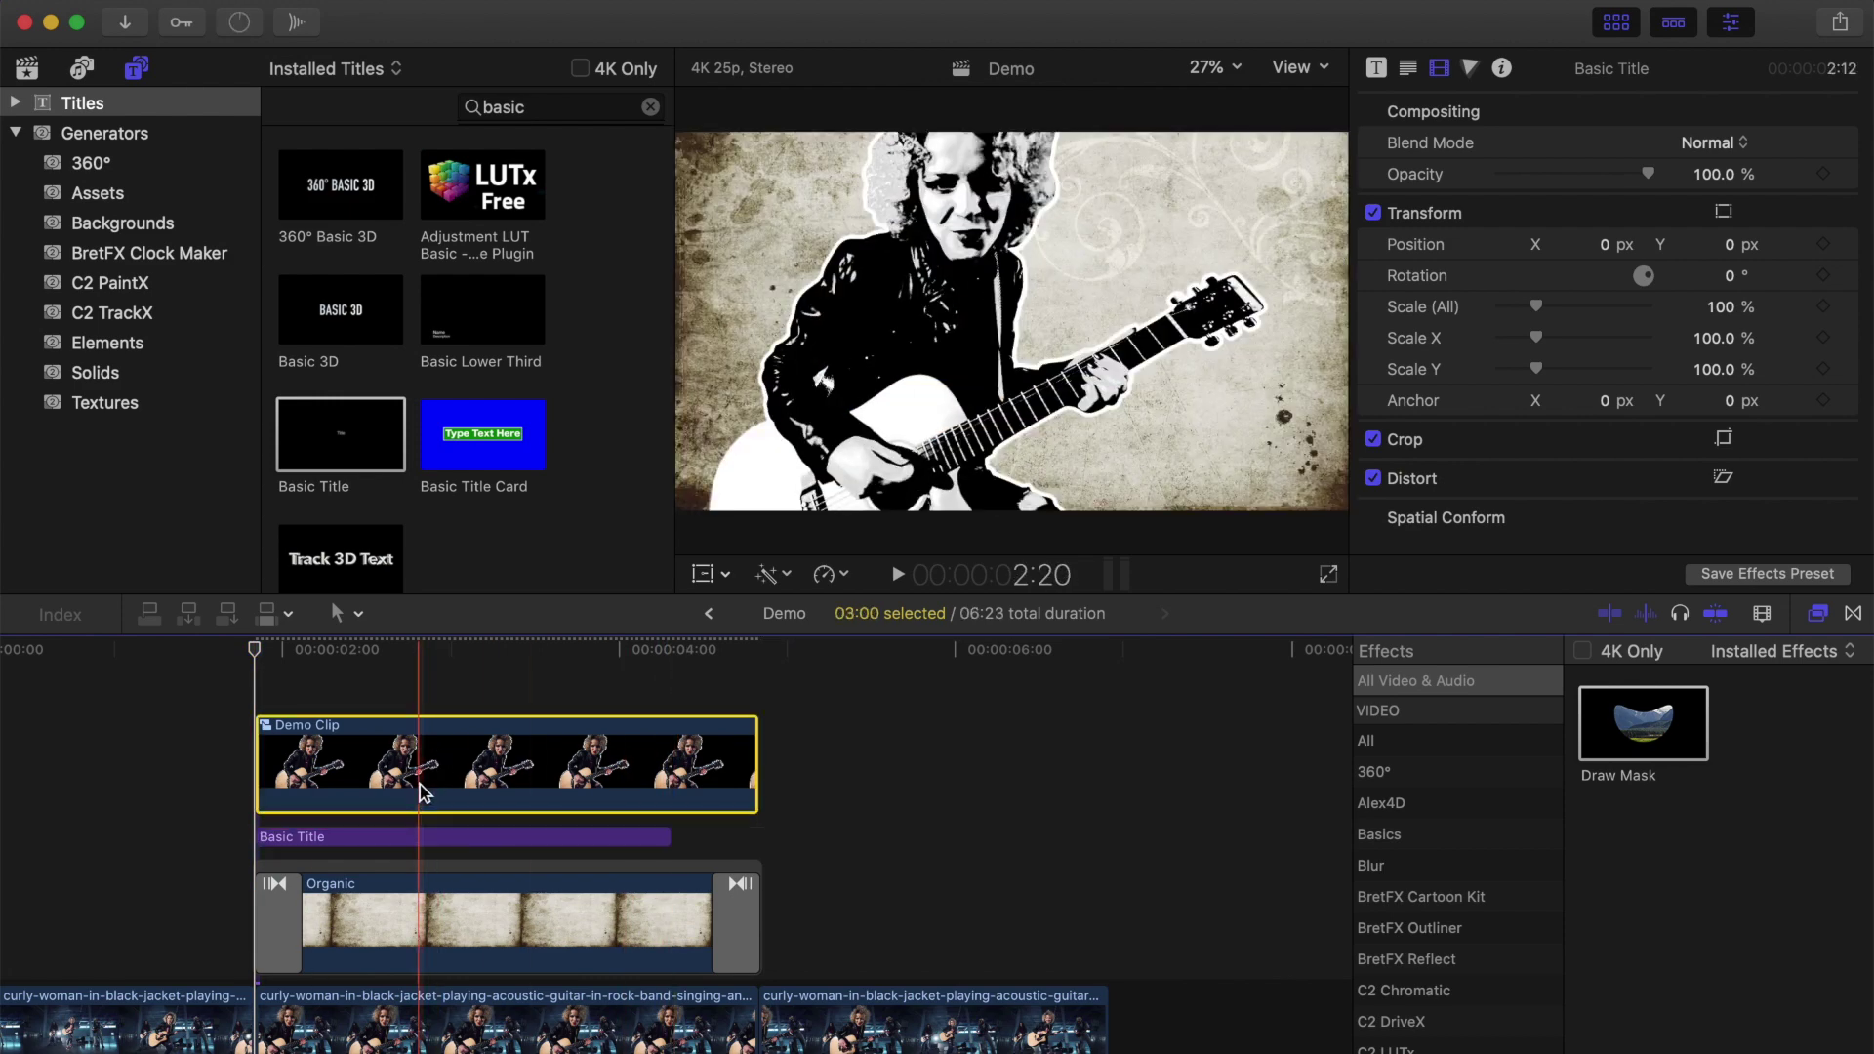
key(ctrl+v)
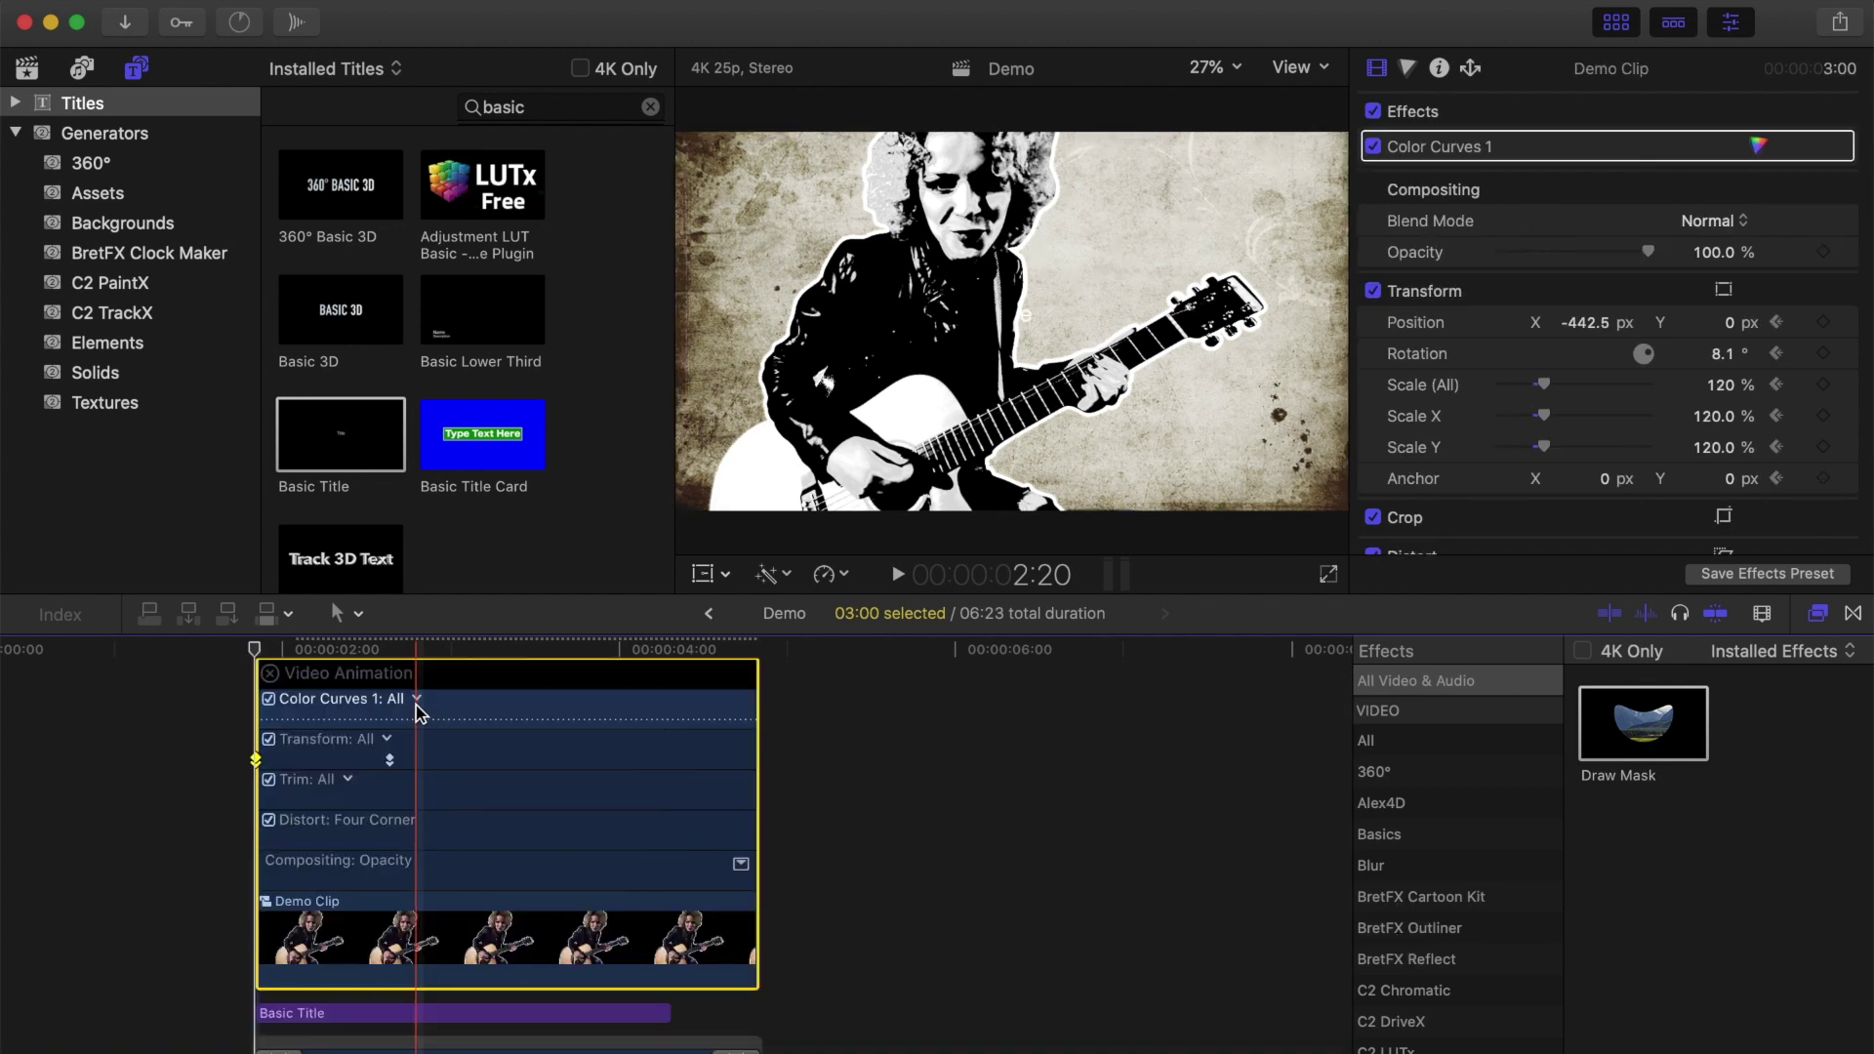
click(395, 660)
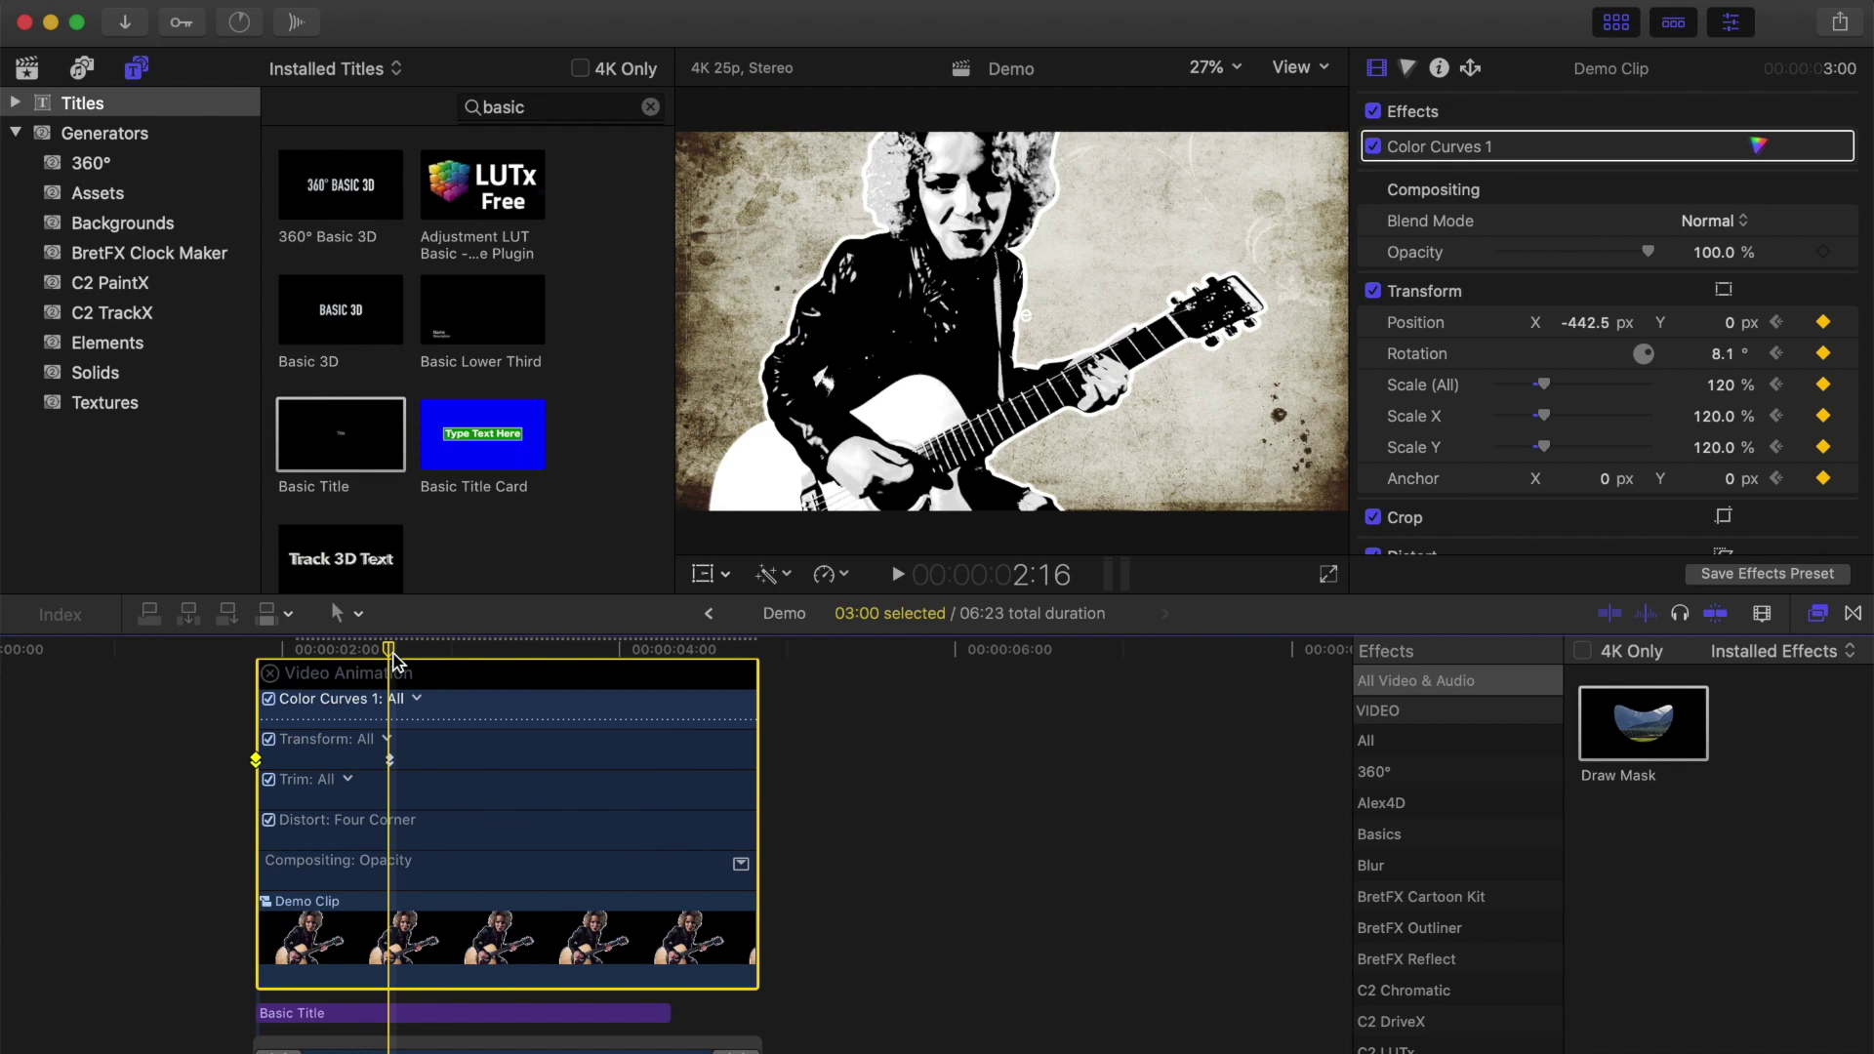
Change the Basic Title text to 'The Rockstar' in the Kraash font with tighter line spacing.
click(386, 1017)
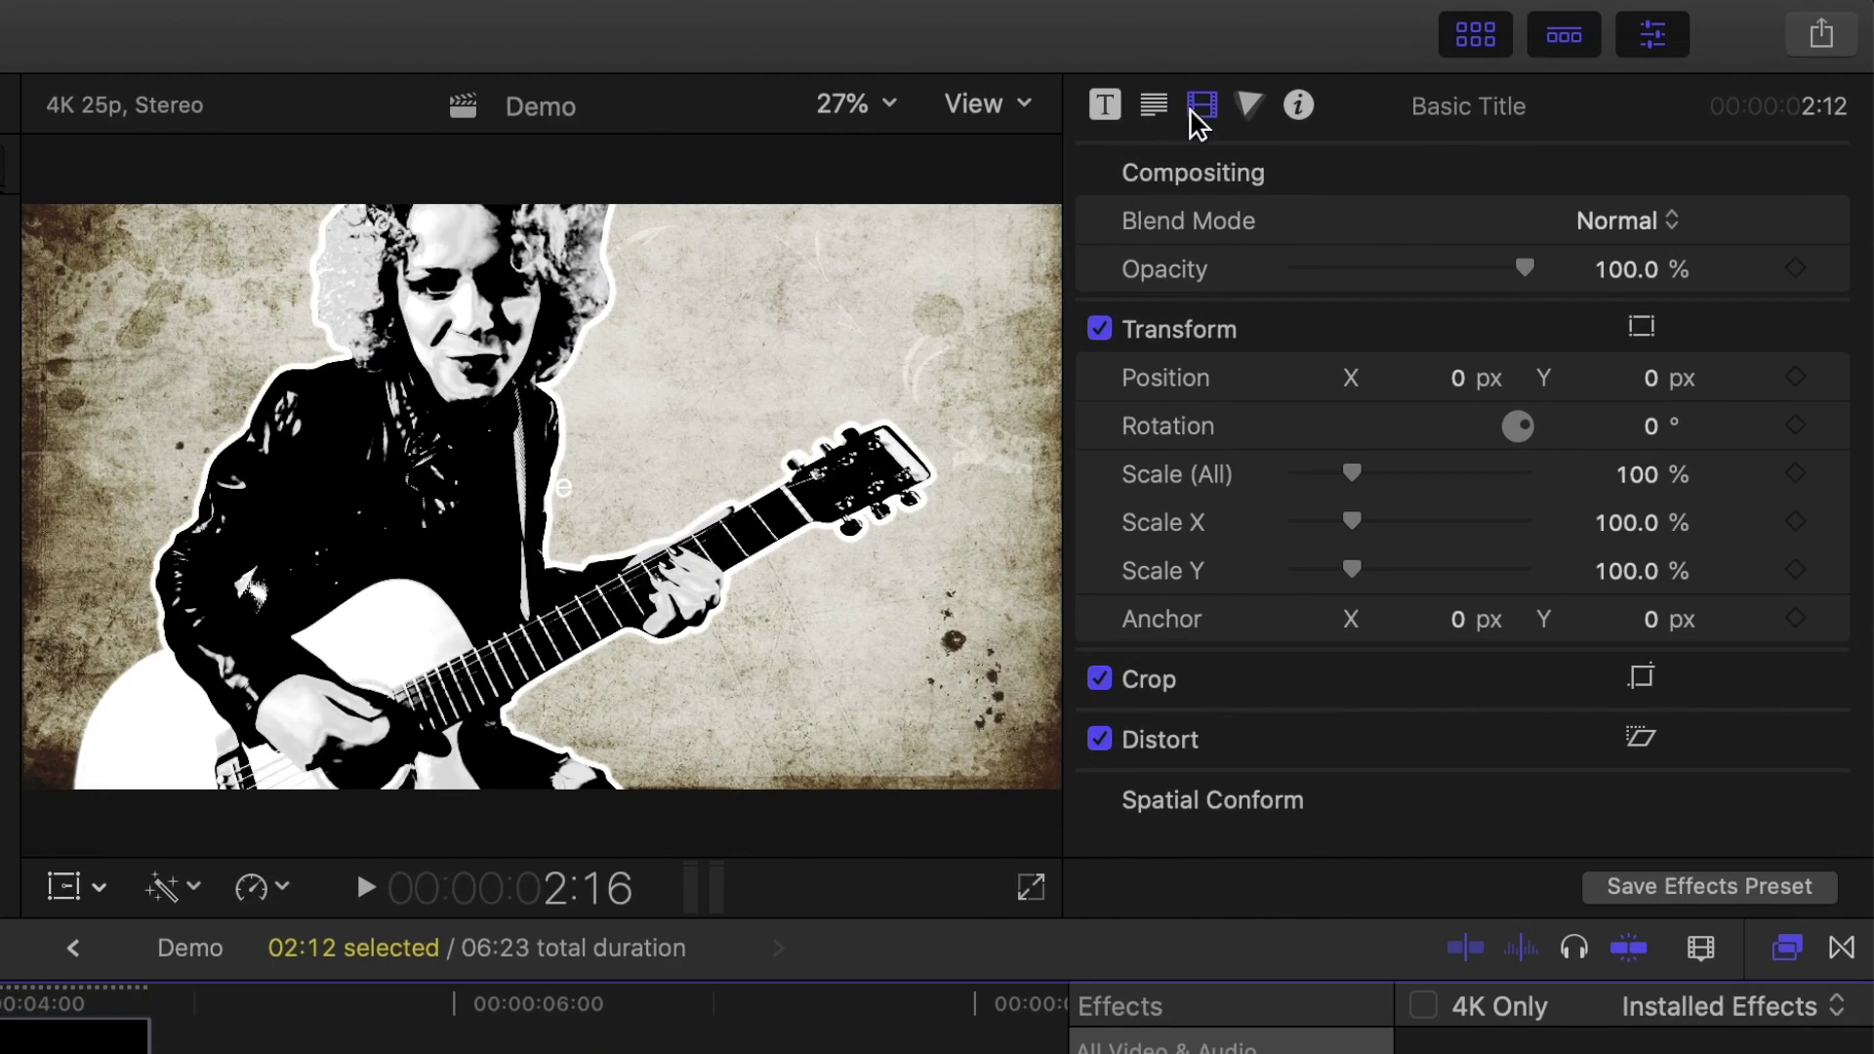
click(1154, 104)
double_click(1176, 293)
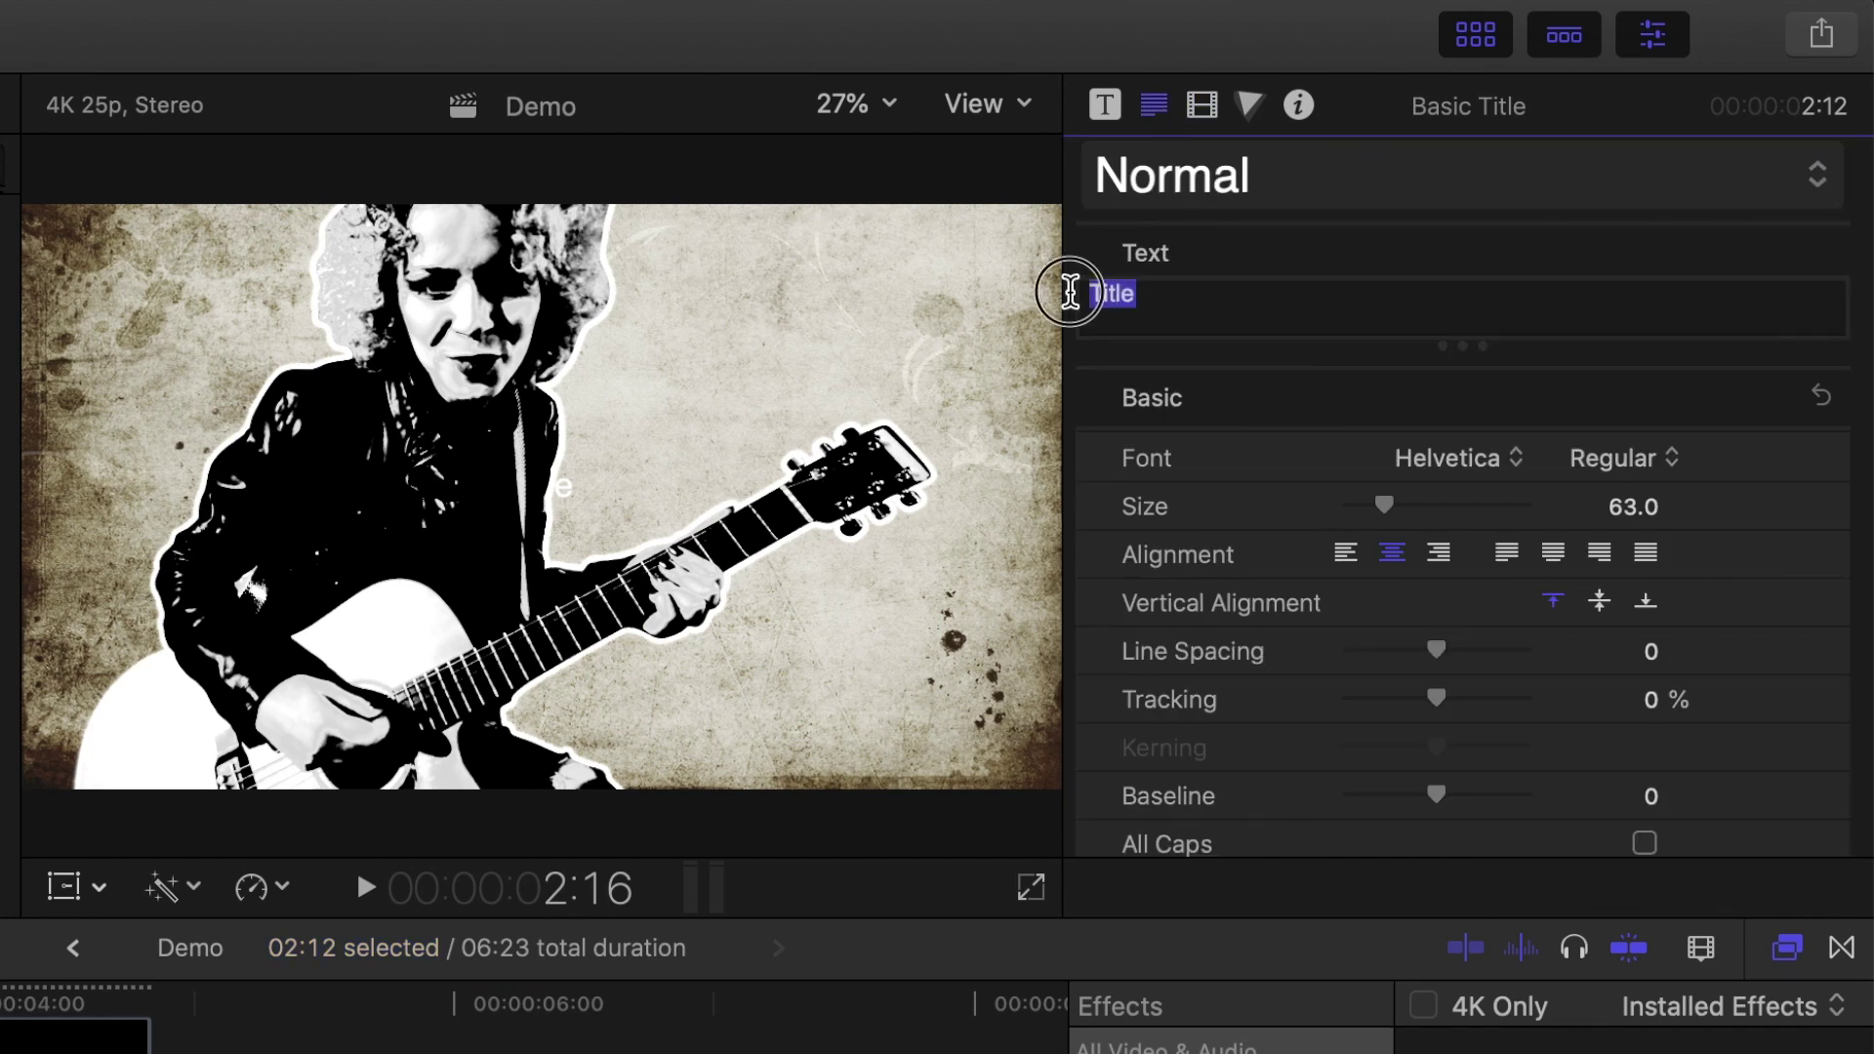
text(The)
click(1516, 457)
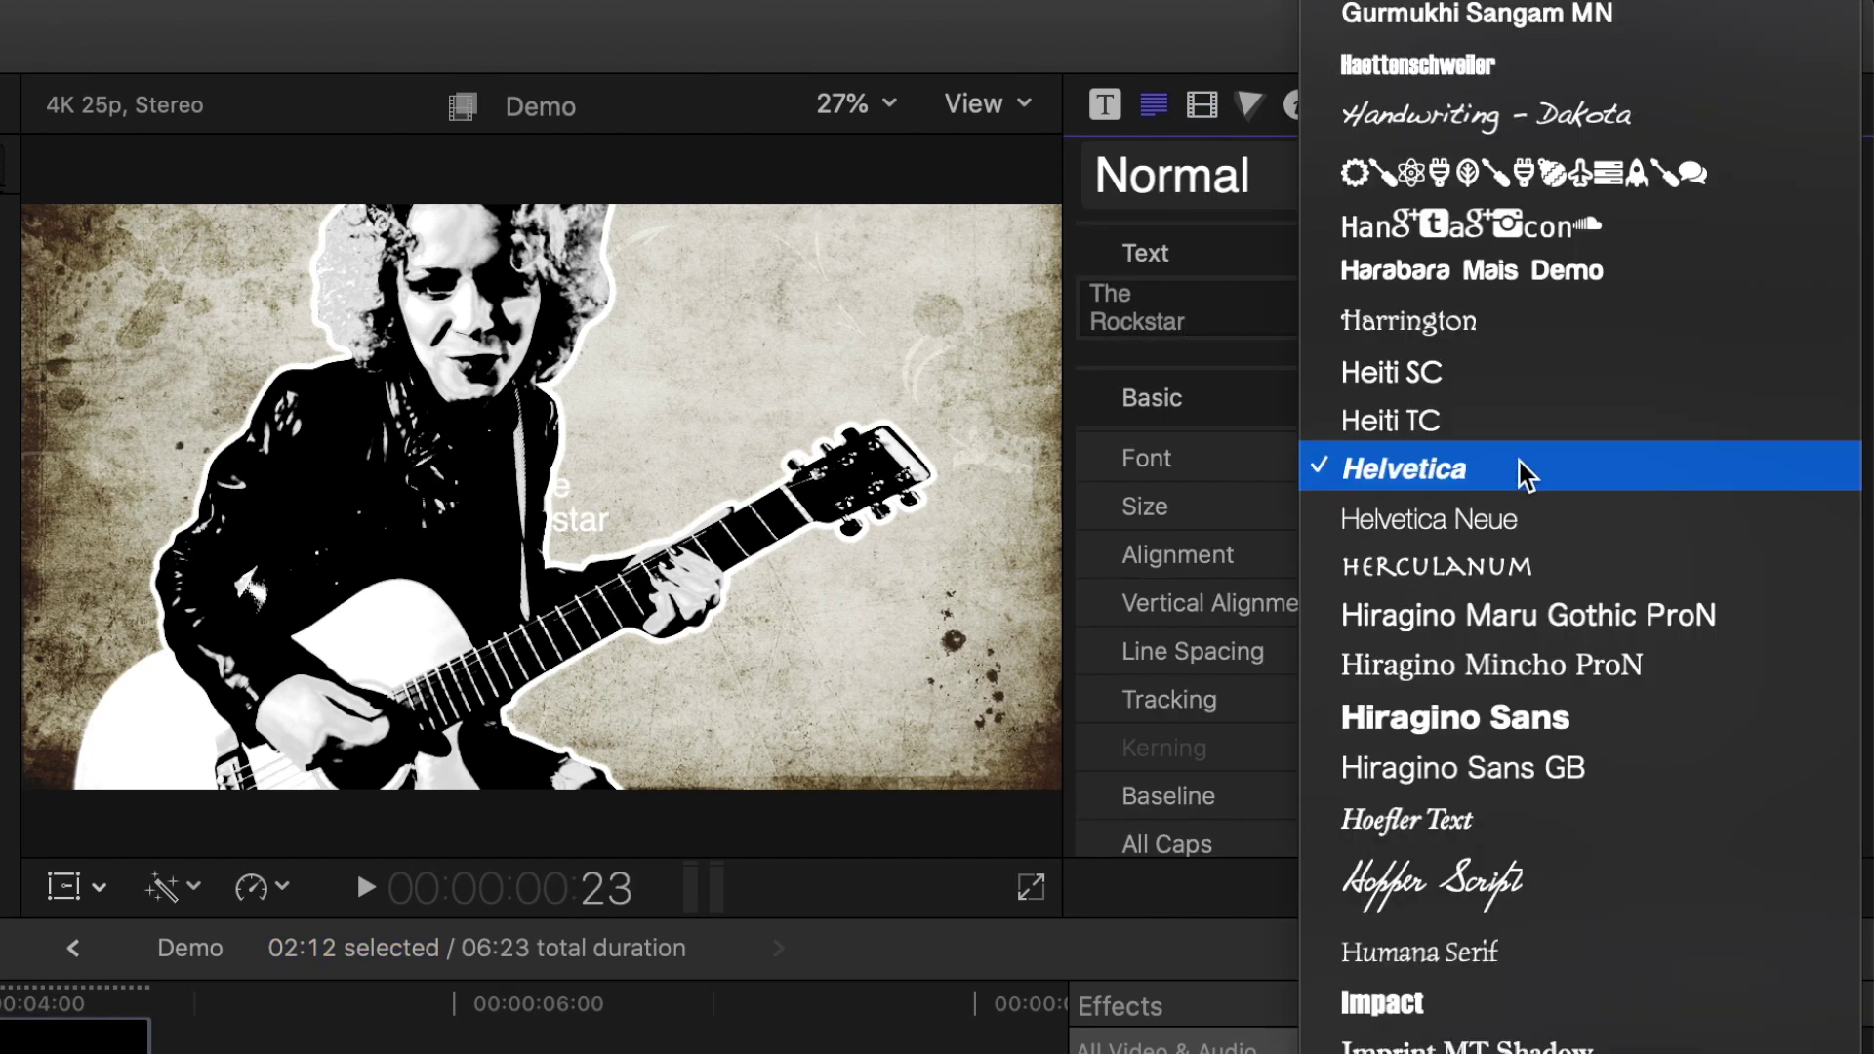
scroll(1519, 461, down, 15)
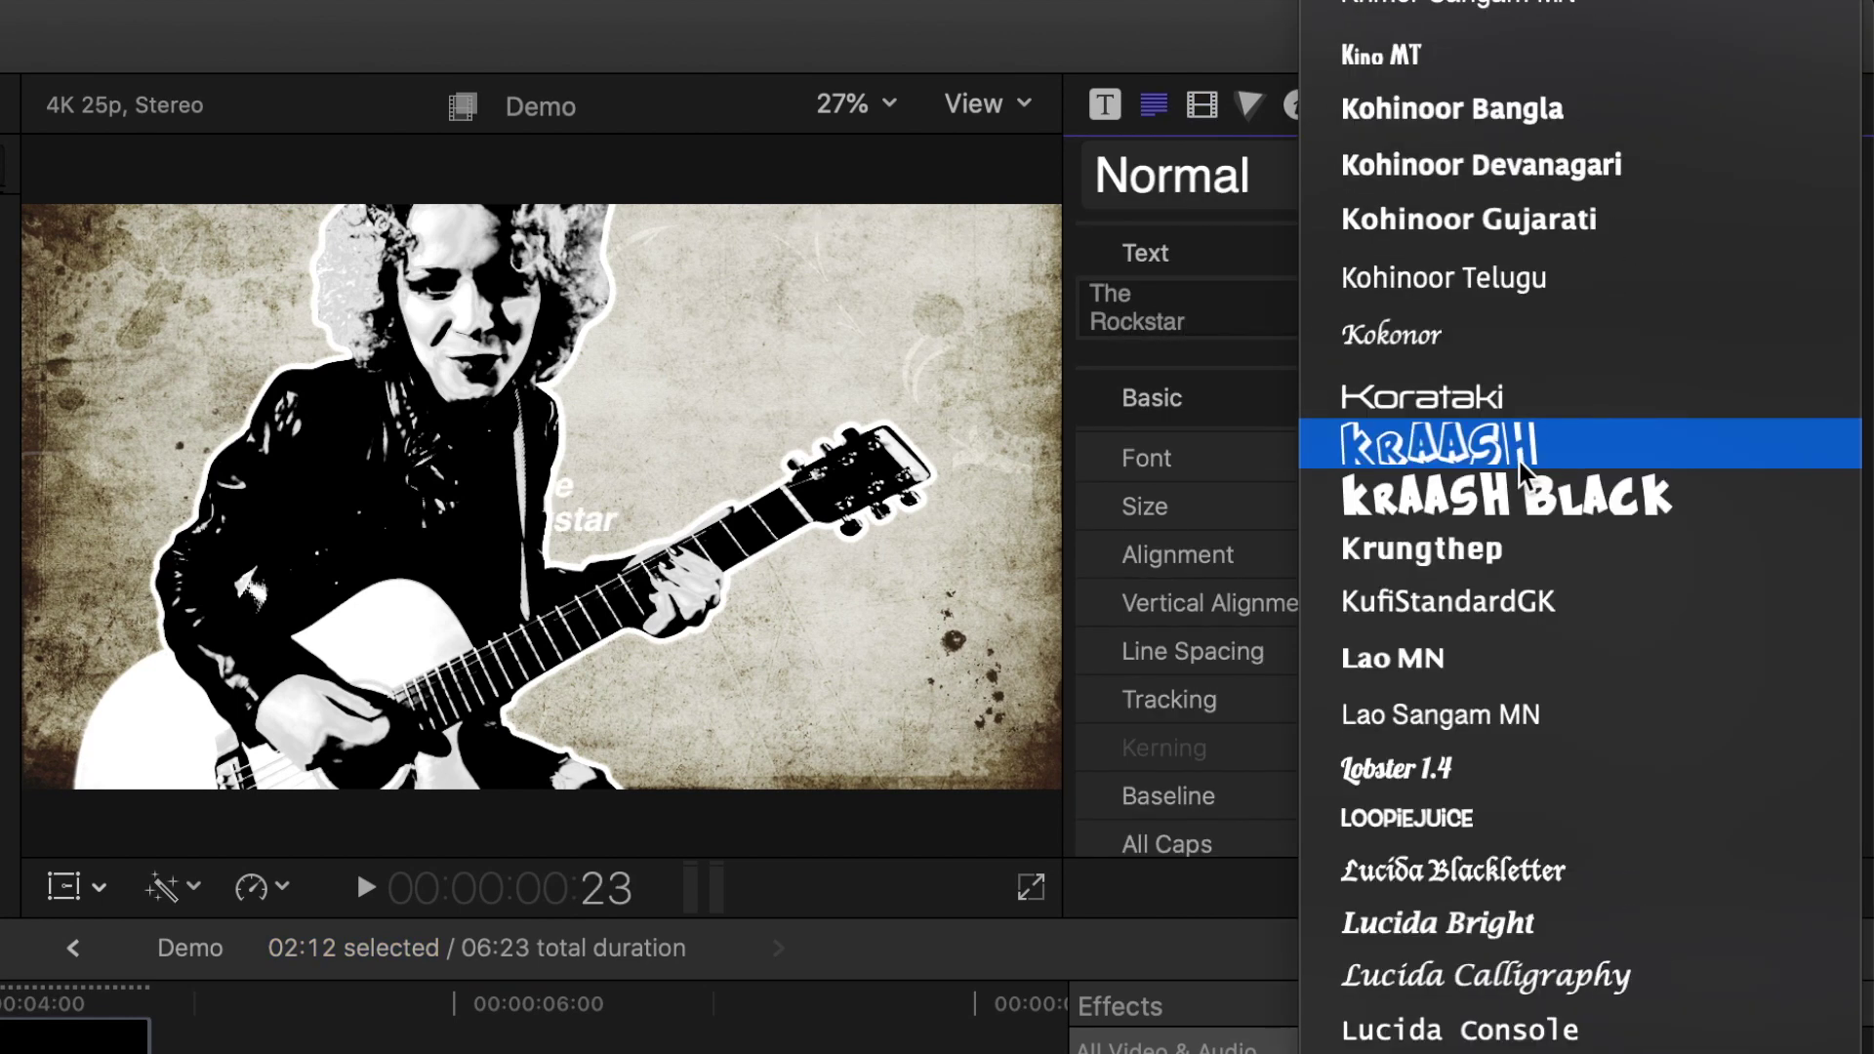
click(1520, 461)
drag(1380, 507, 1407, 511)
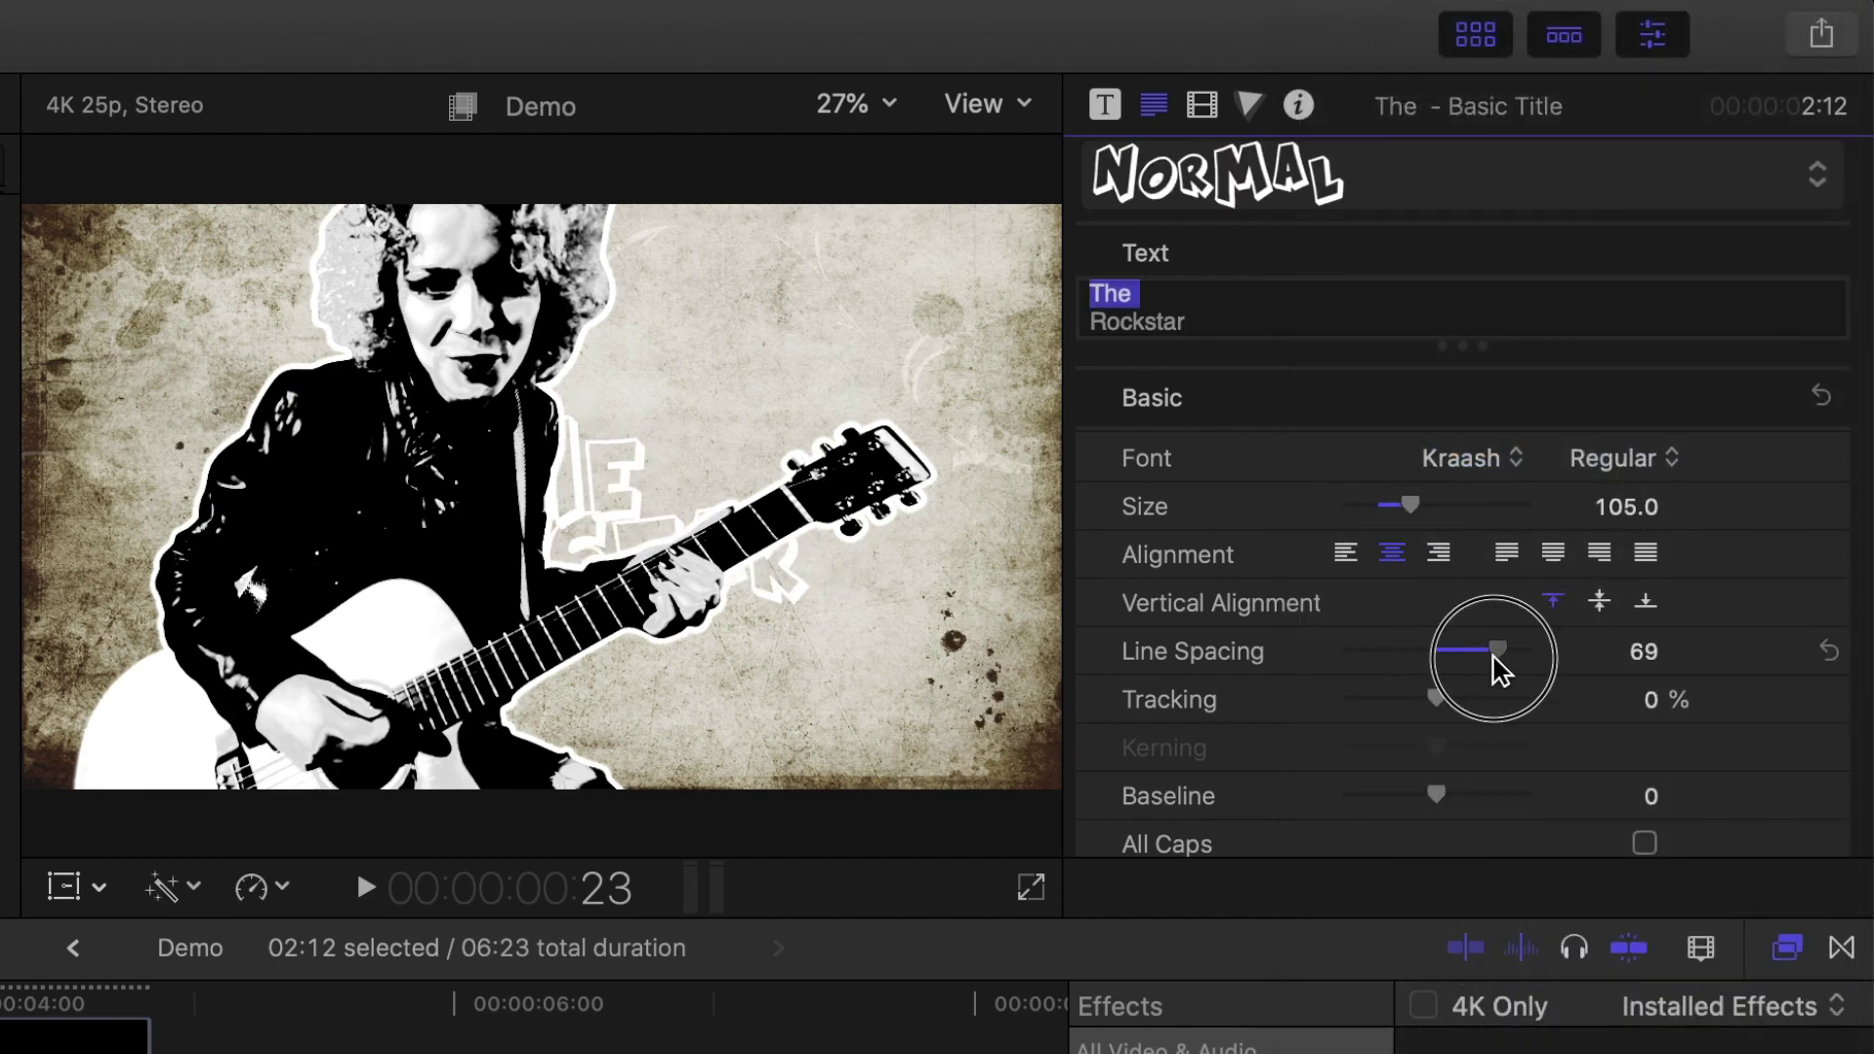
scroll(1659, 640, down, 10)
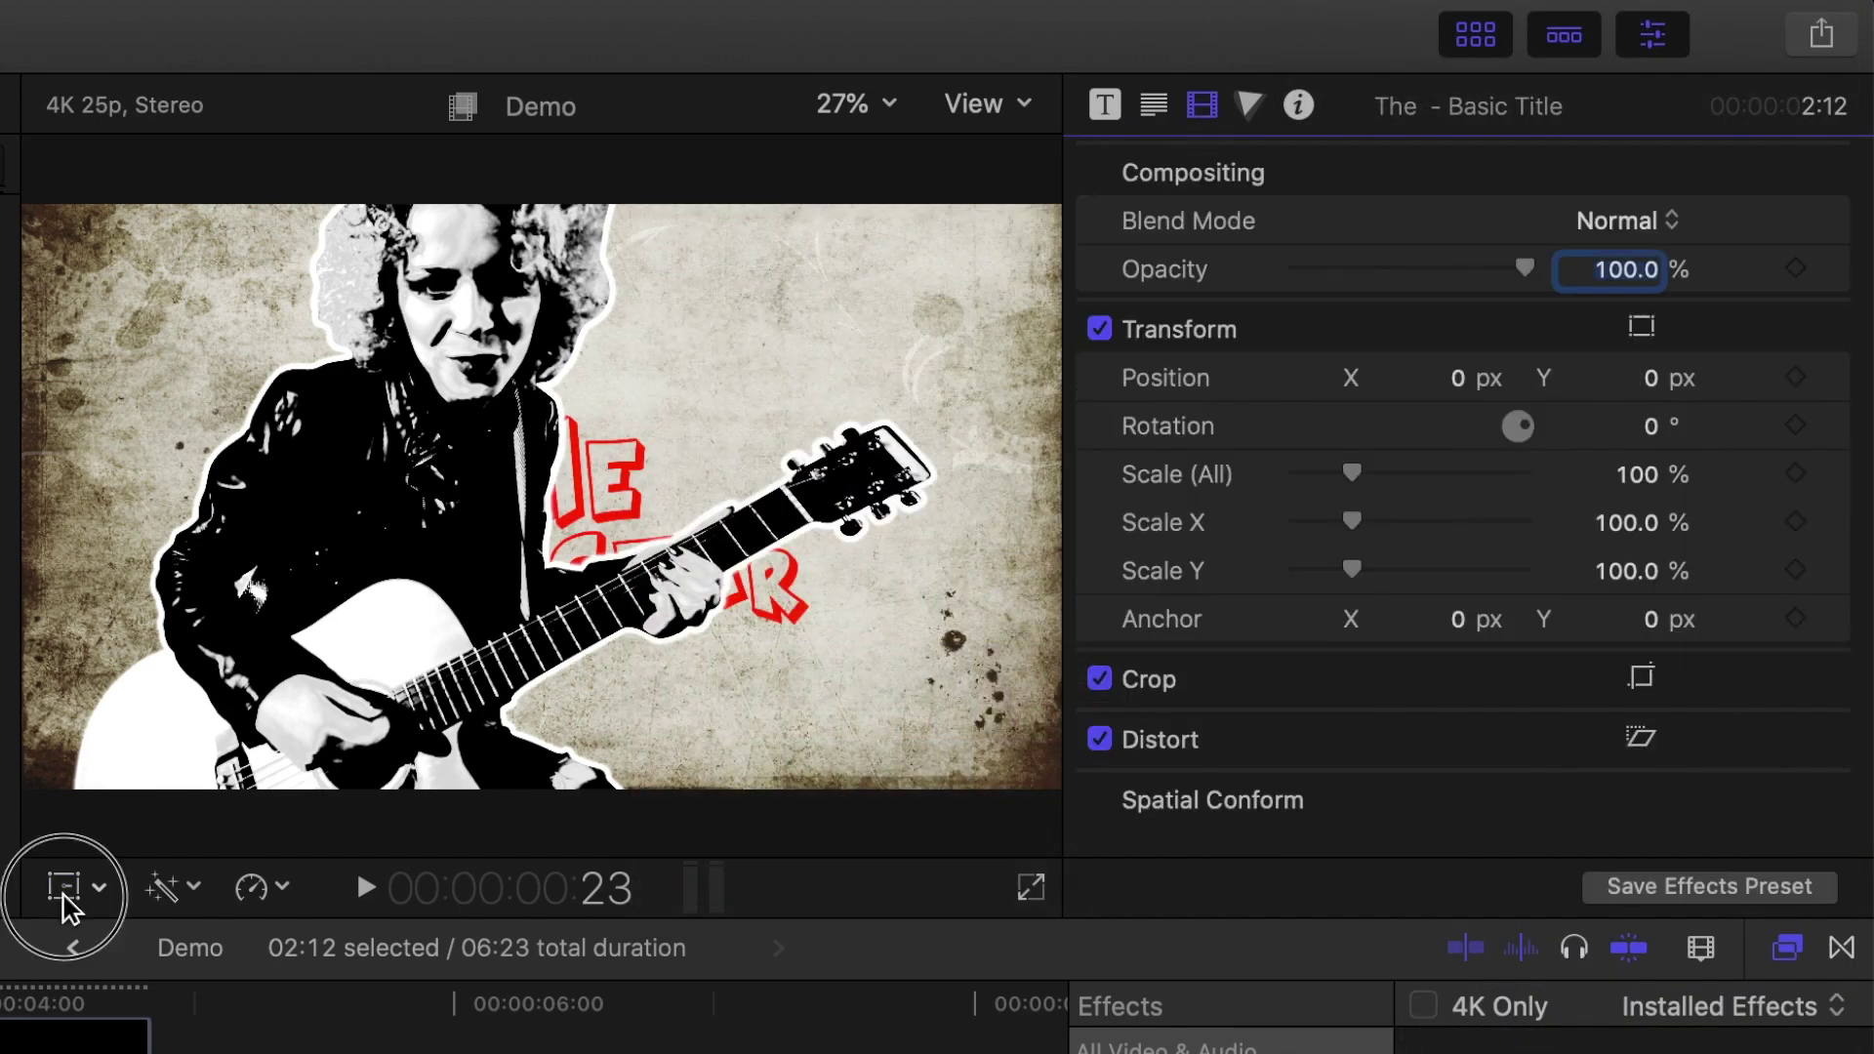
Move the title to the top-right beside the guitarist and tilt it to -31.8°.
click(63, 886)
drag(544, 496, 746, 381)
drag(807, 381, 798, 413)
drag(745, 380, 870, 332)
click(988, 170)
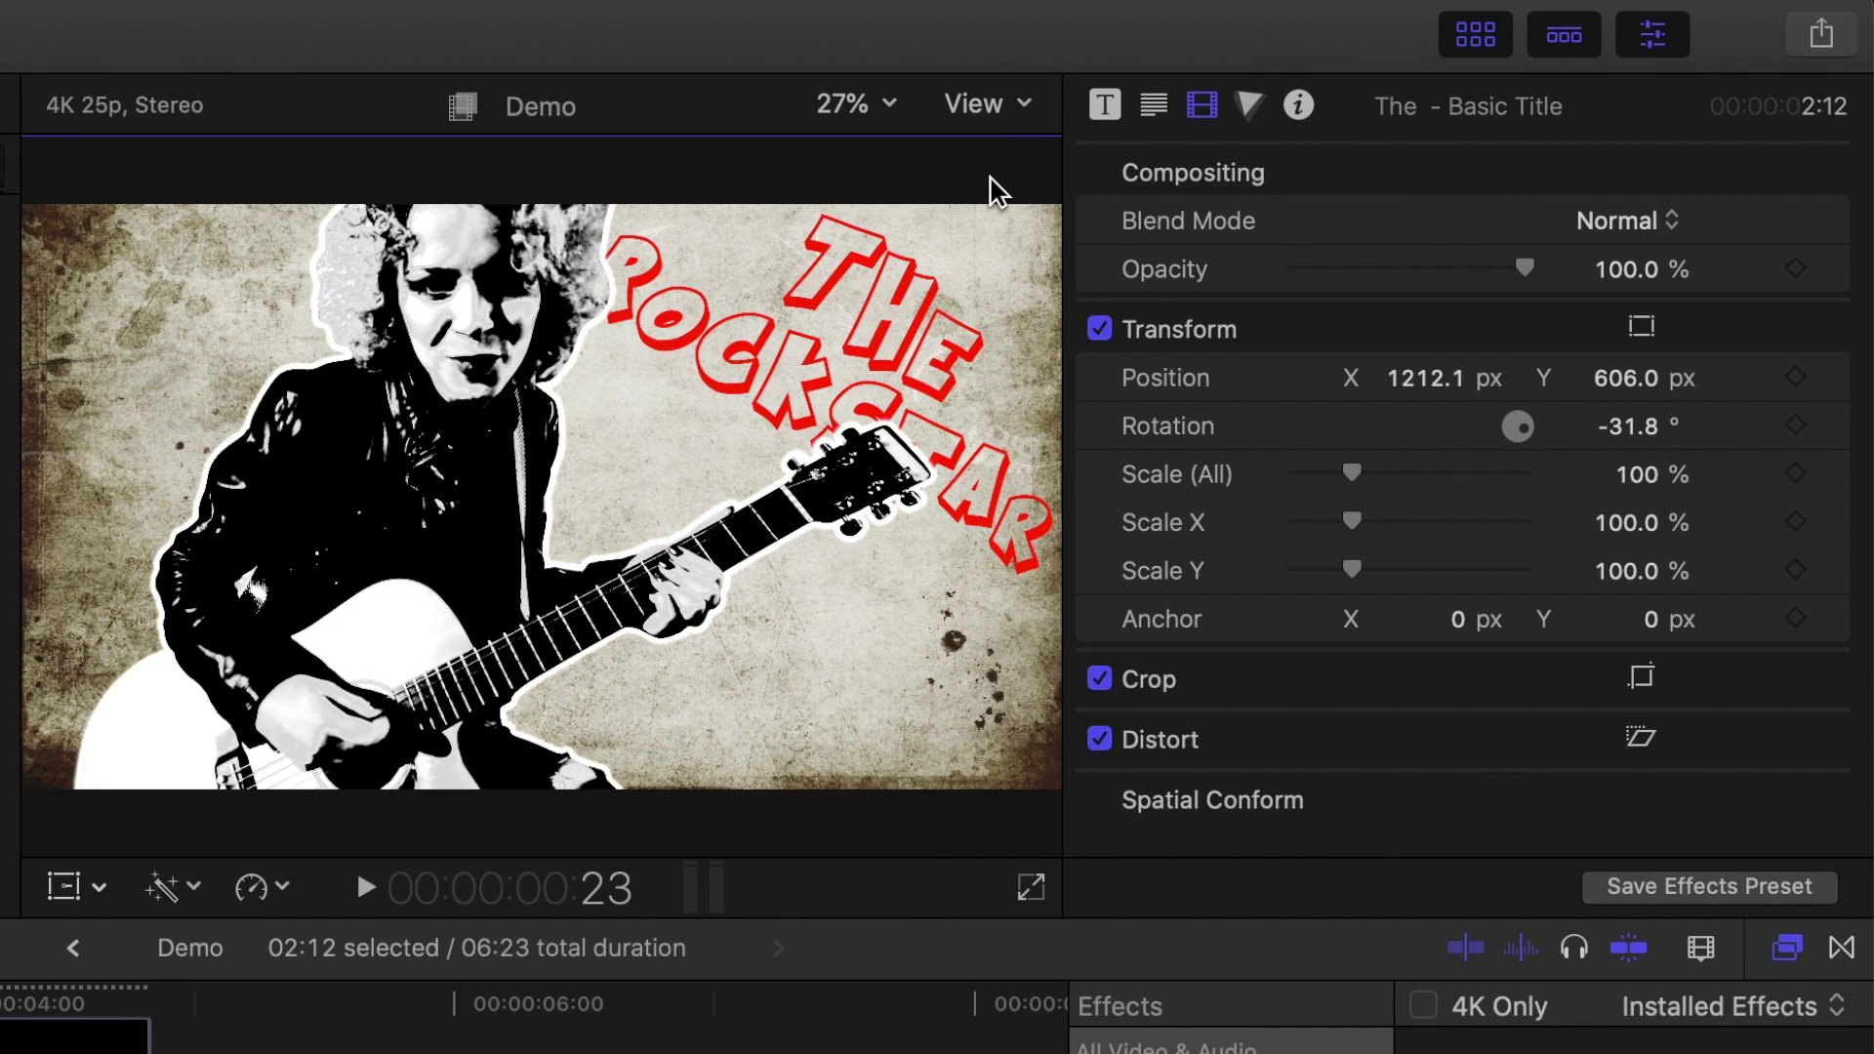
At 3:11, add Position, Rotation and Scale keyframes to the title.
key(shift+Right)
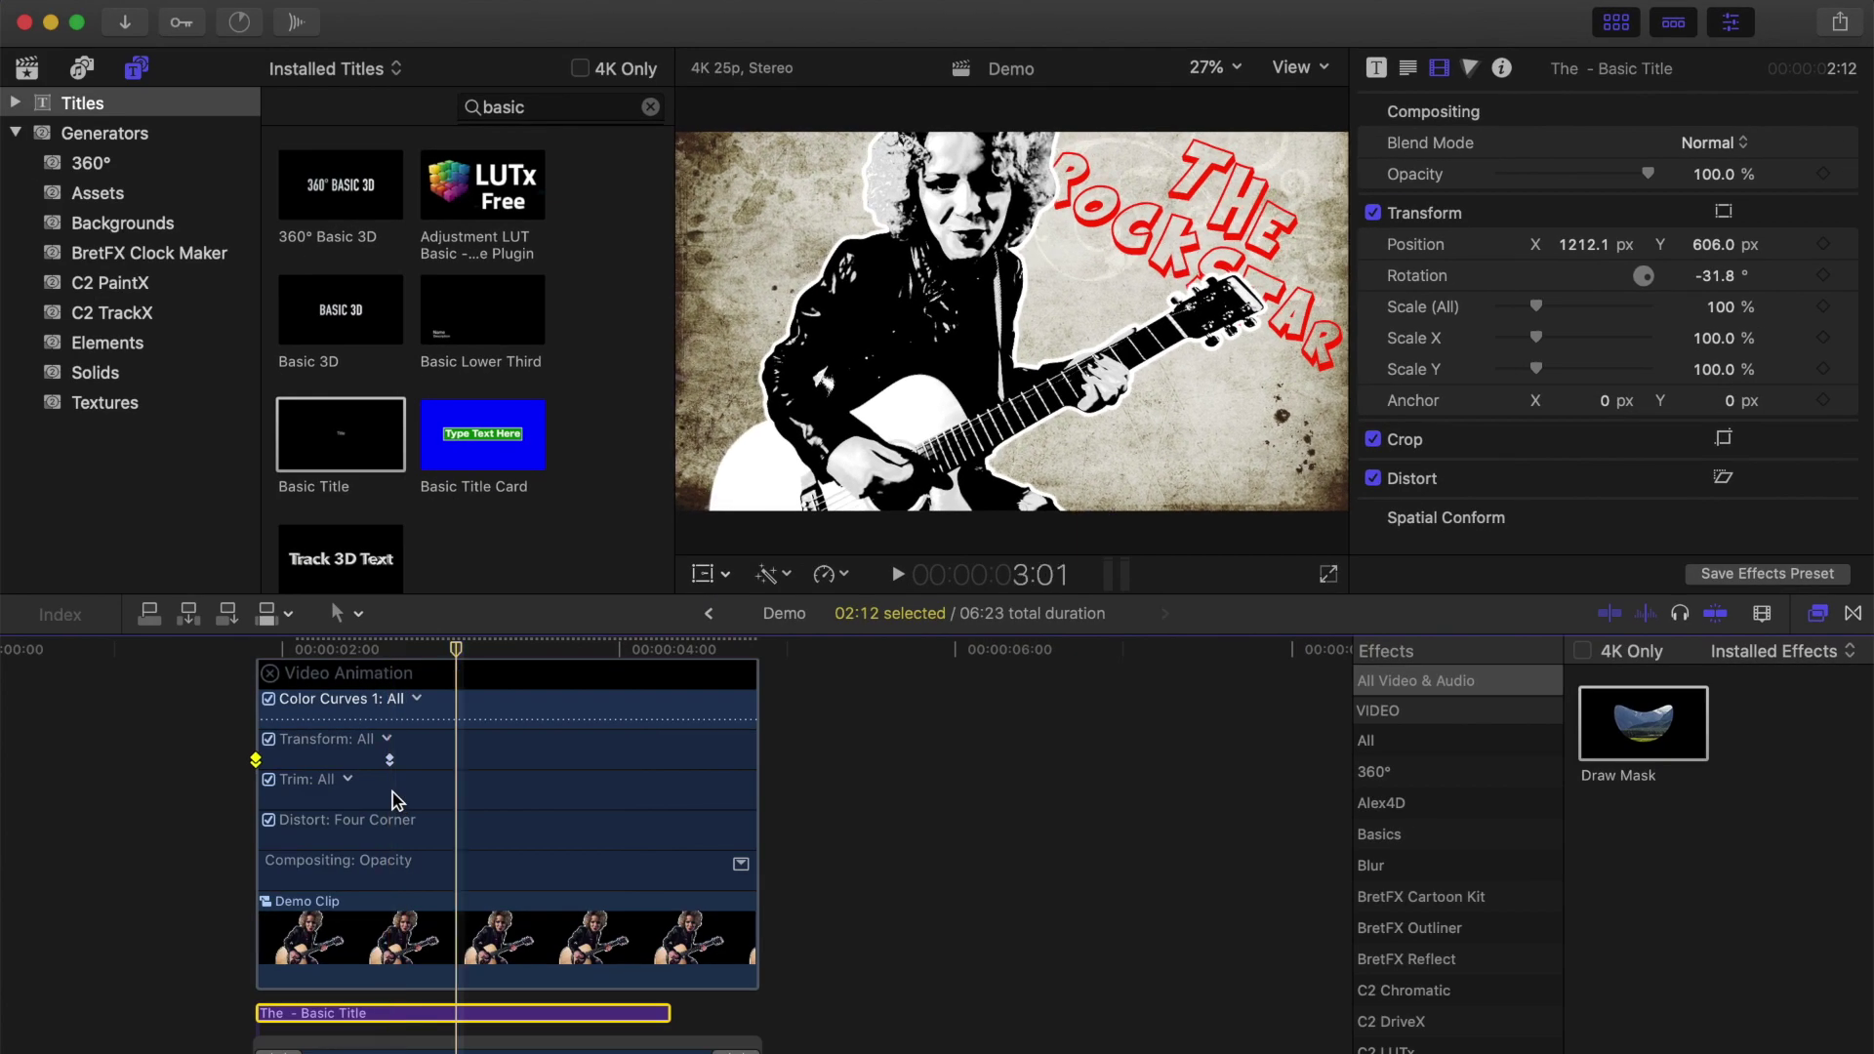
key(shift+Right)
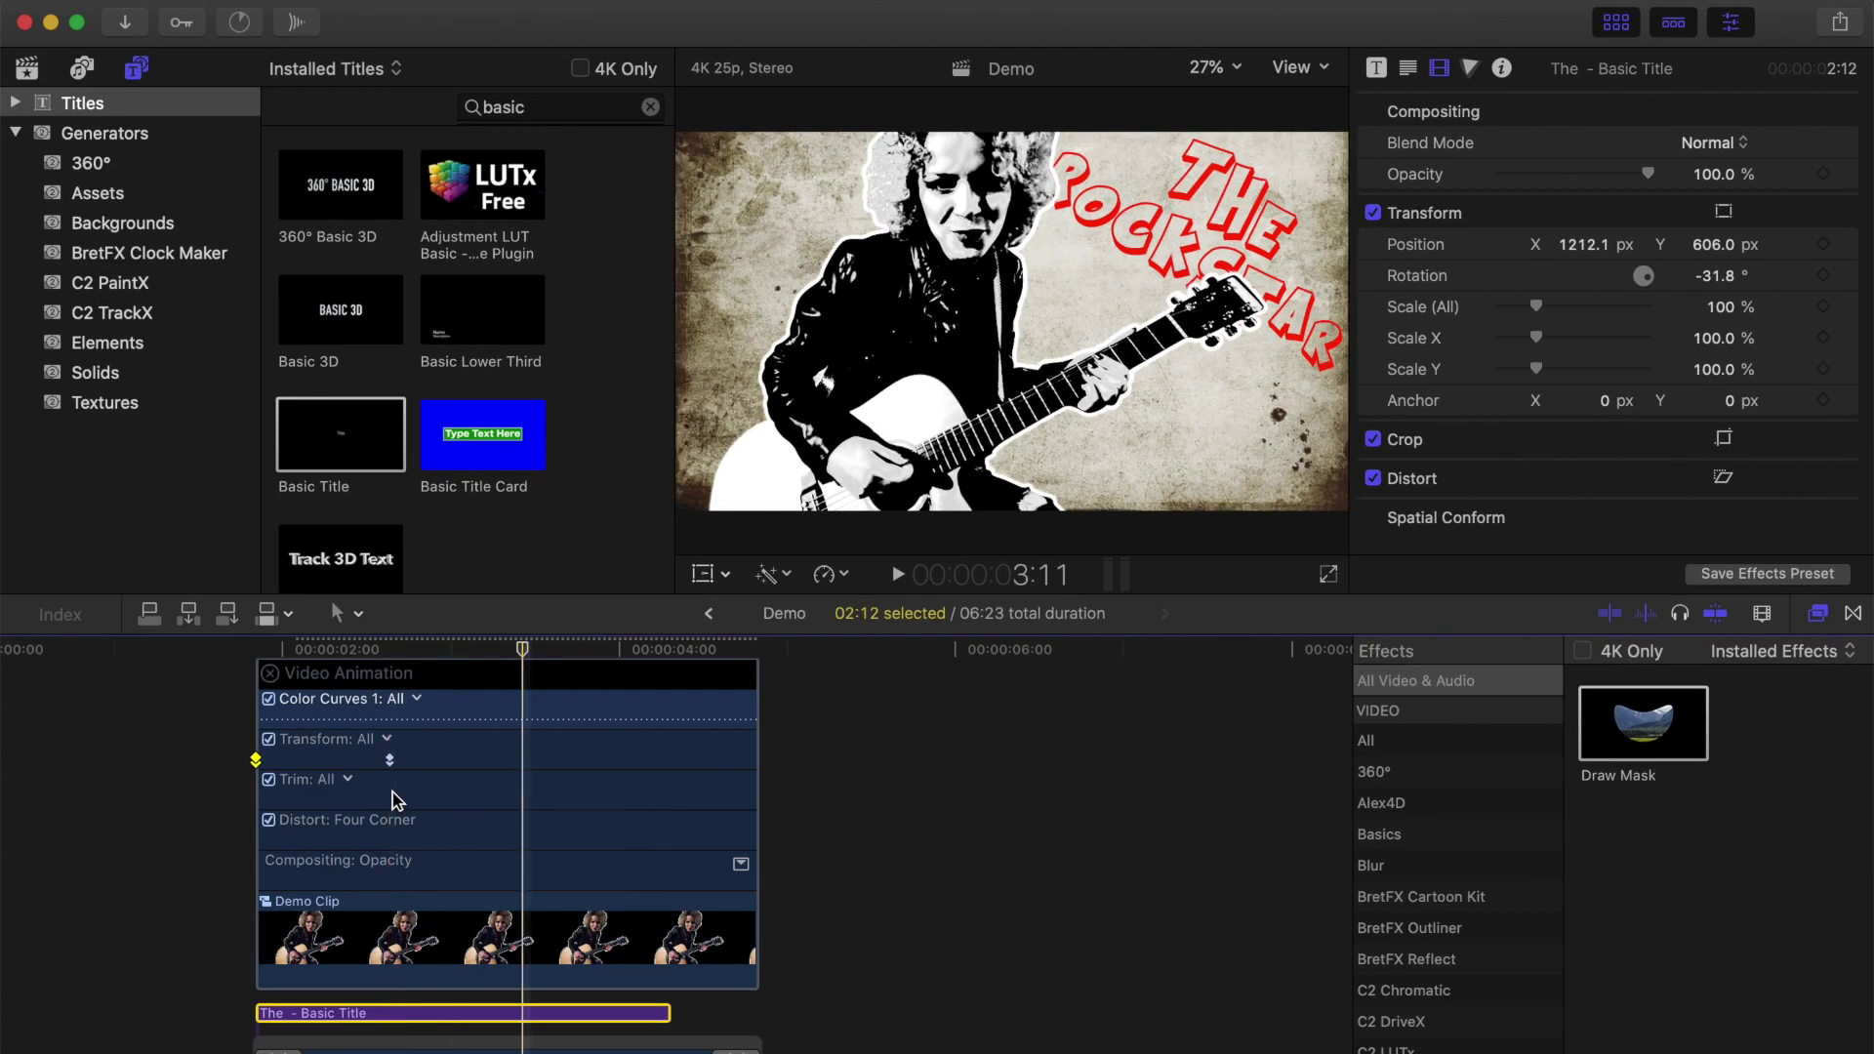
click(1823, 244)
click(1822, 276)
click(1823, 306)
At 2:16, zoom the viewer to 12.5% and place the title off-screen left, rotated 91.8°.
key(shift+Left)
key(shift+Left)
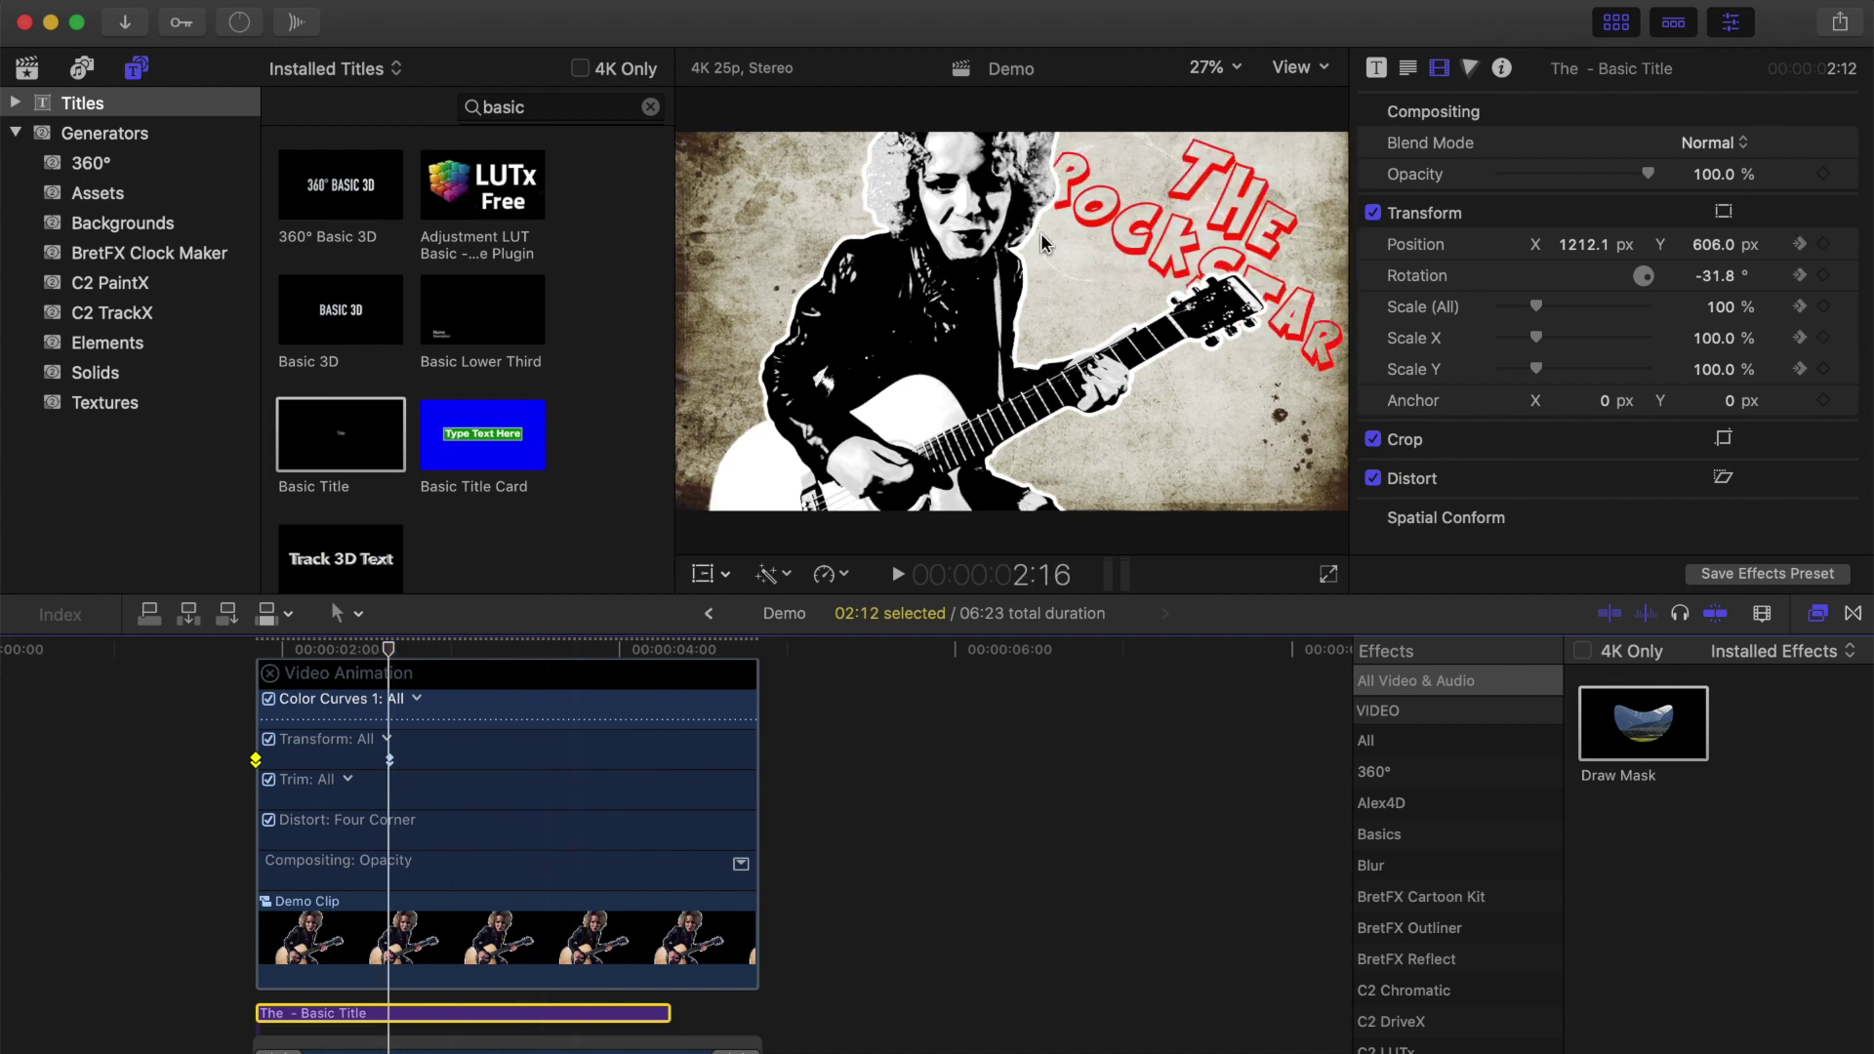
click(1231, 69)
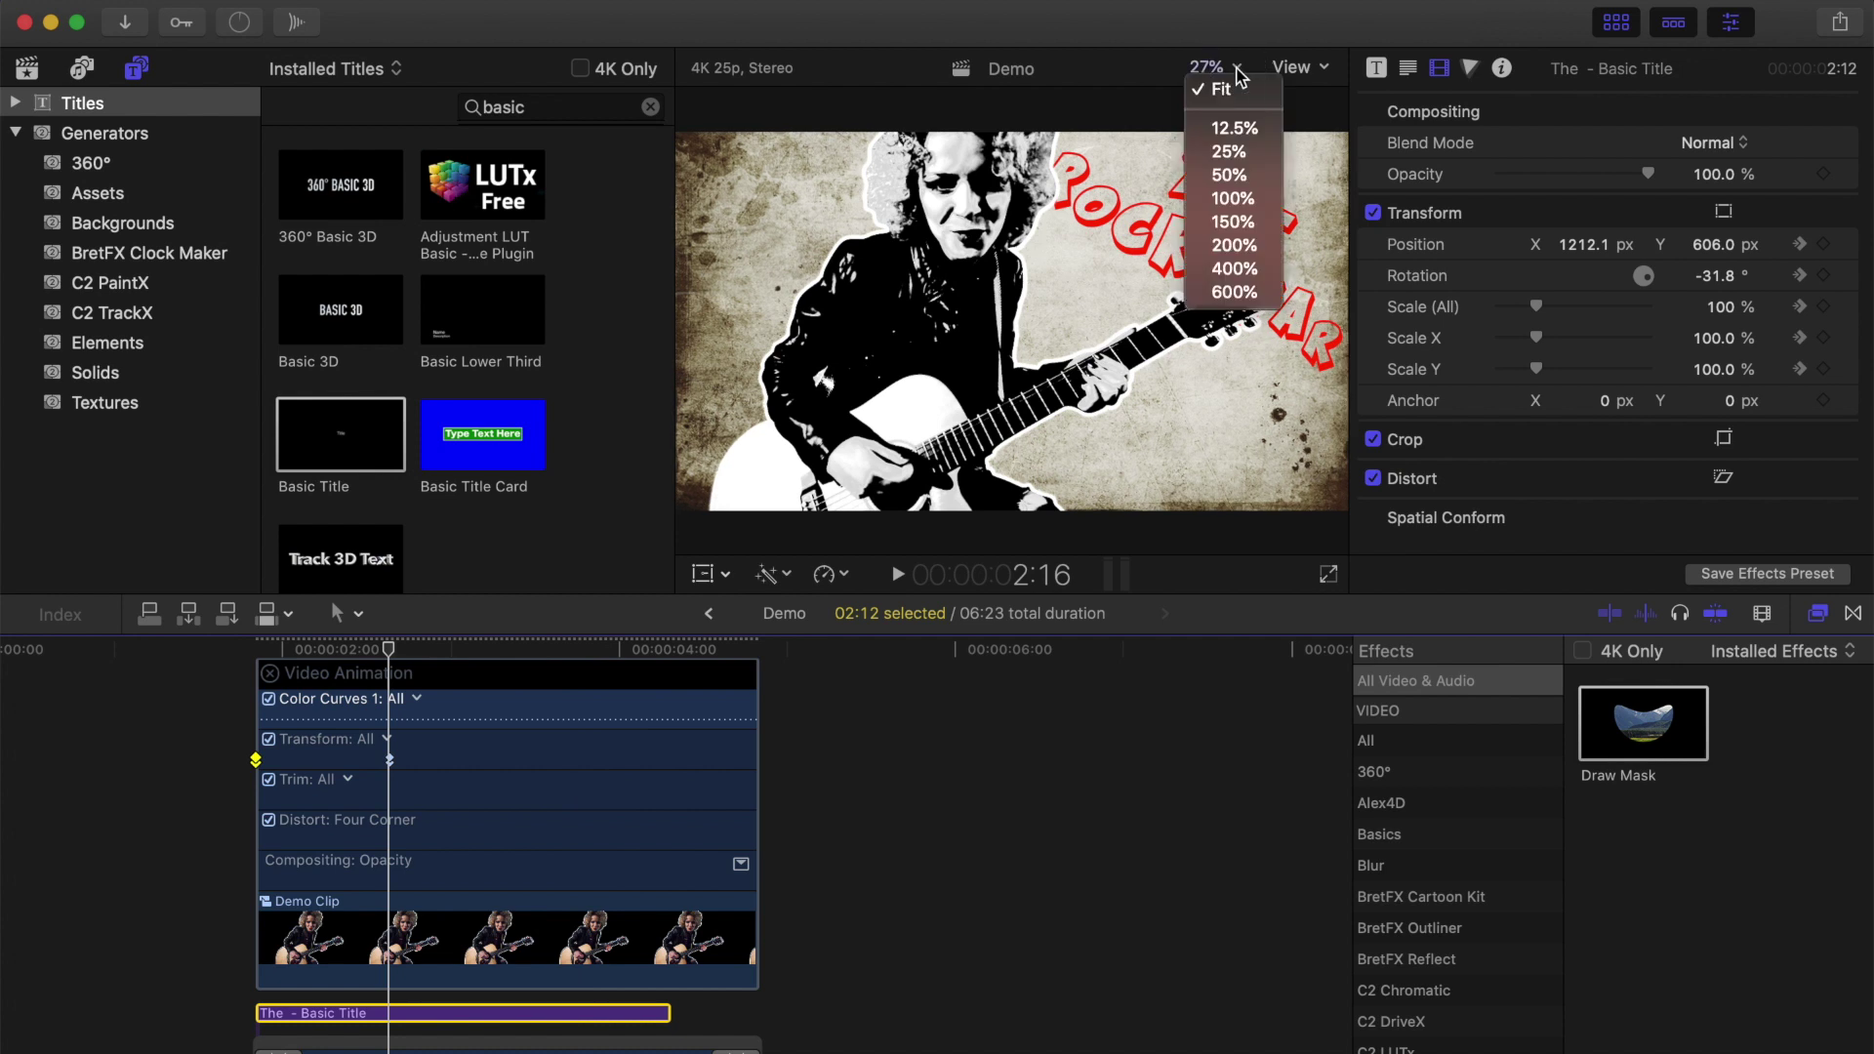
click(1246, 137)
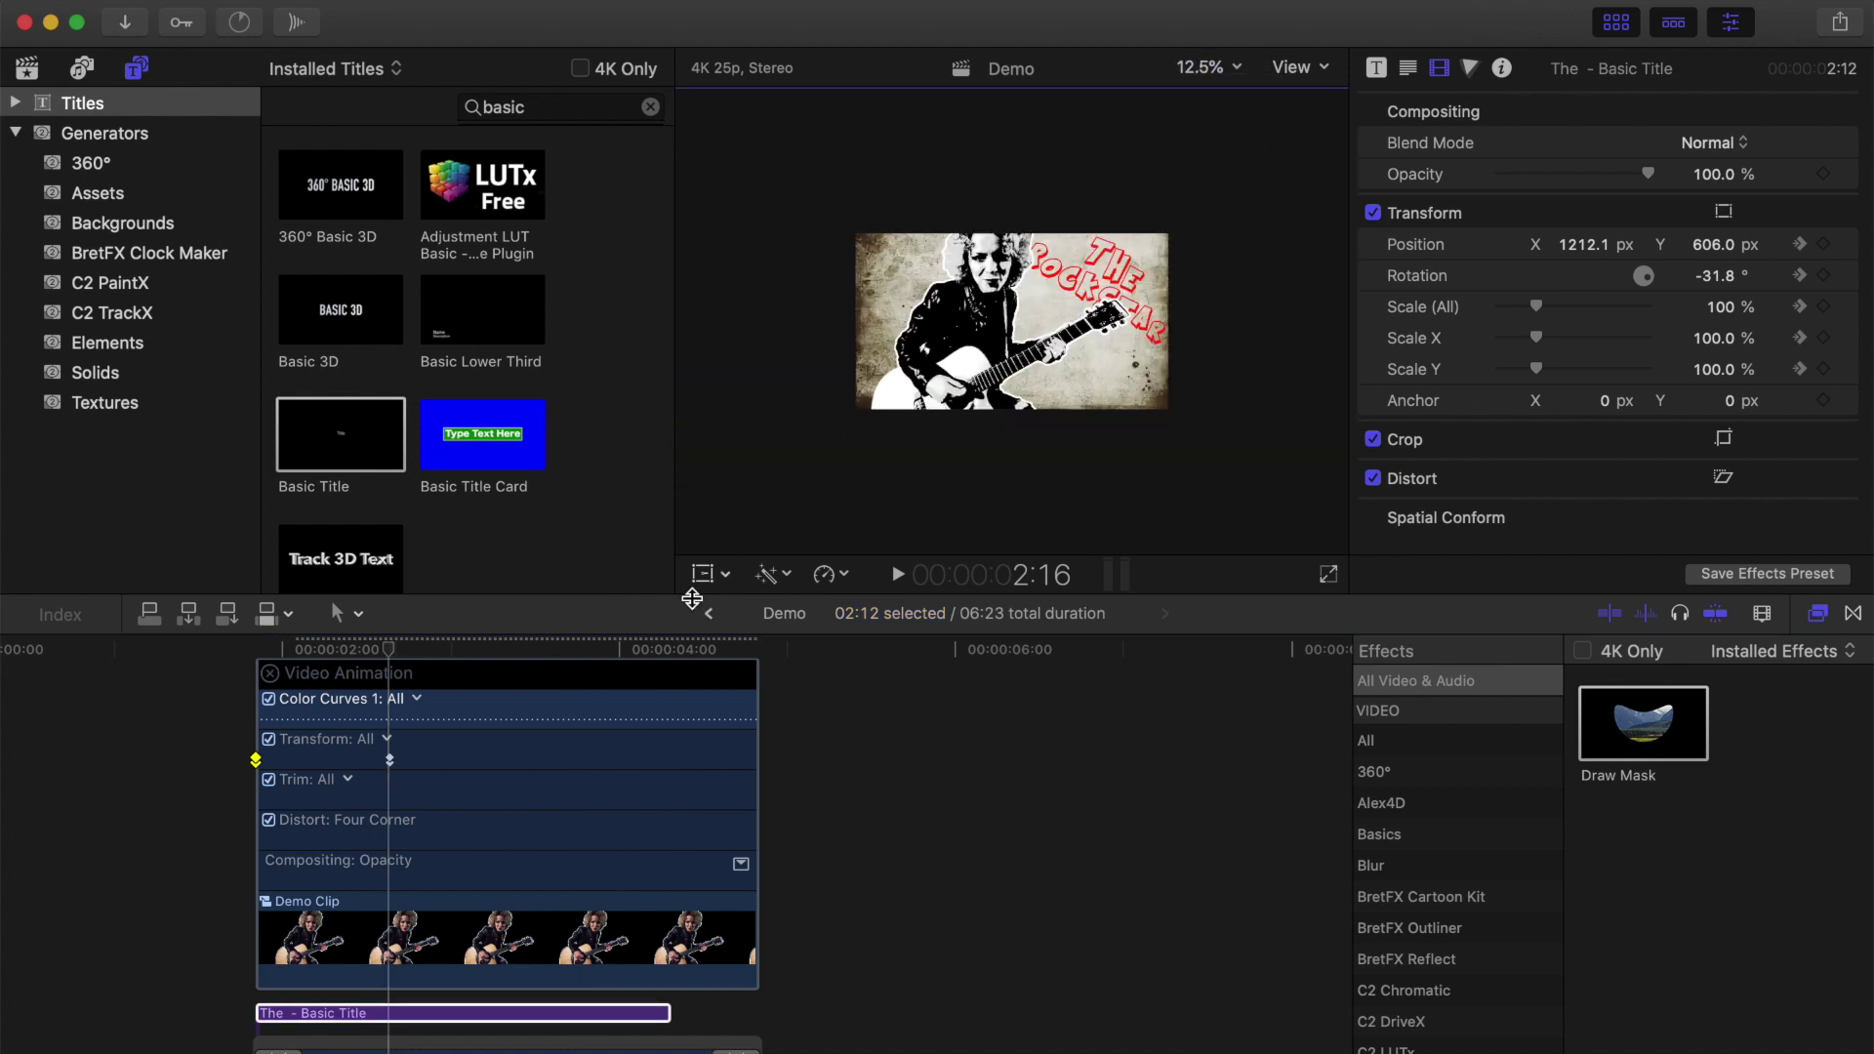
click(704, 576)
drag(1098, 283, 799, 216)
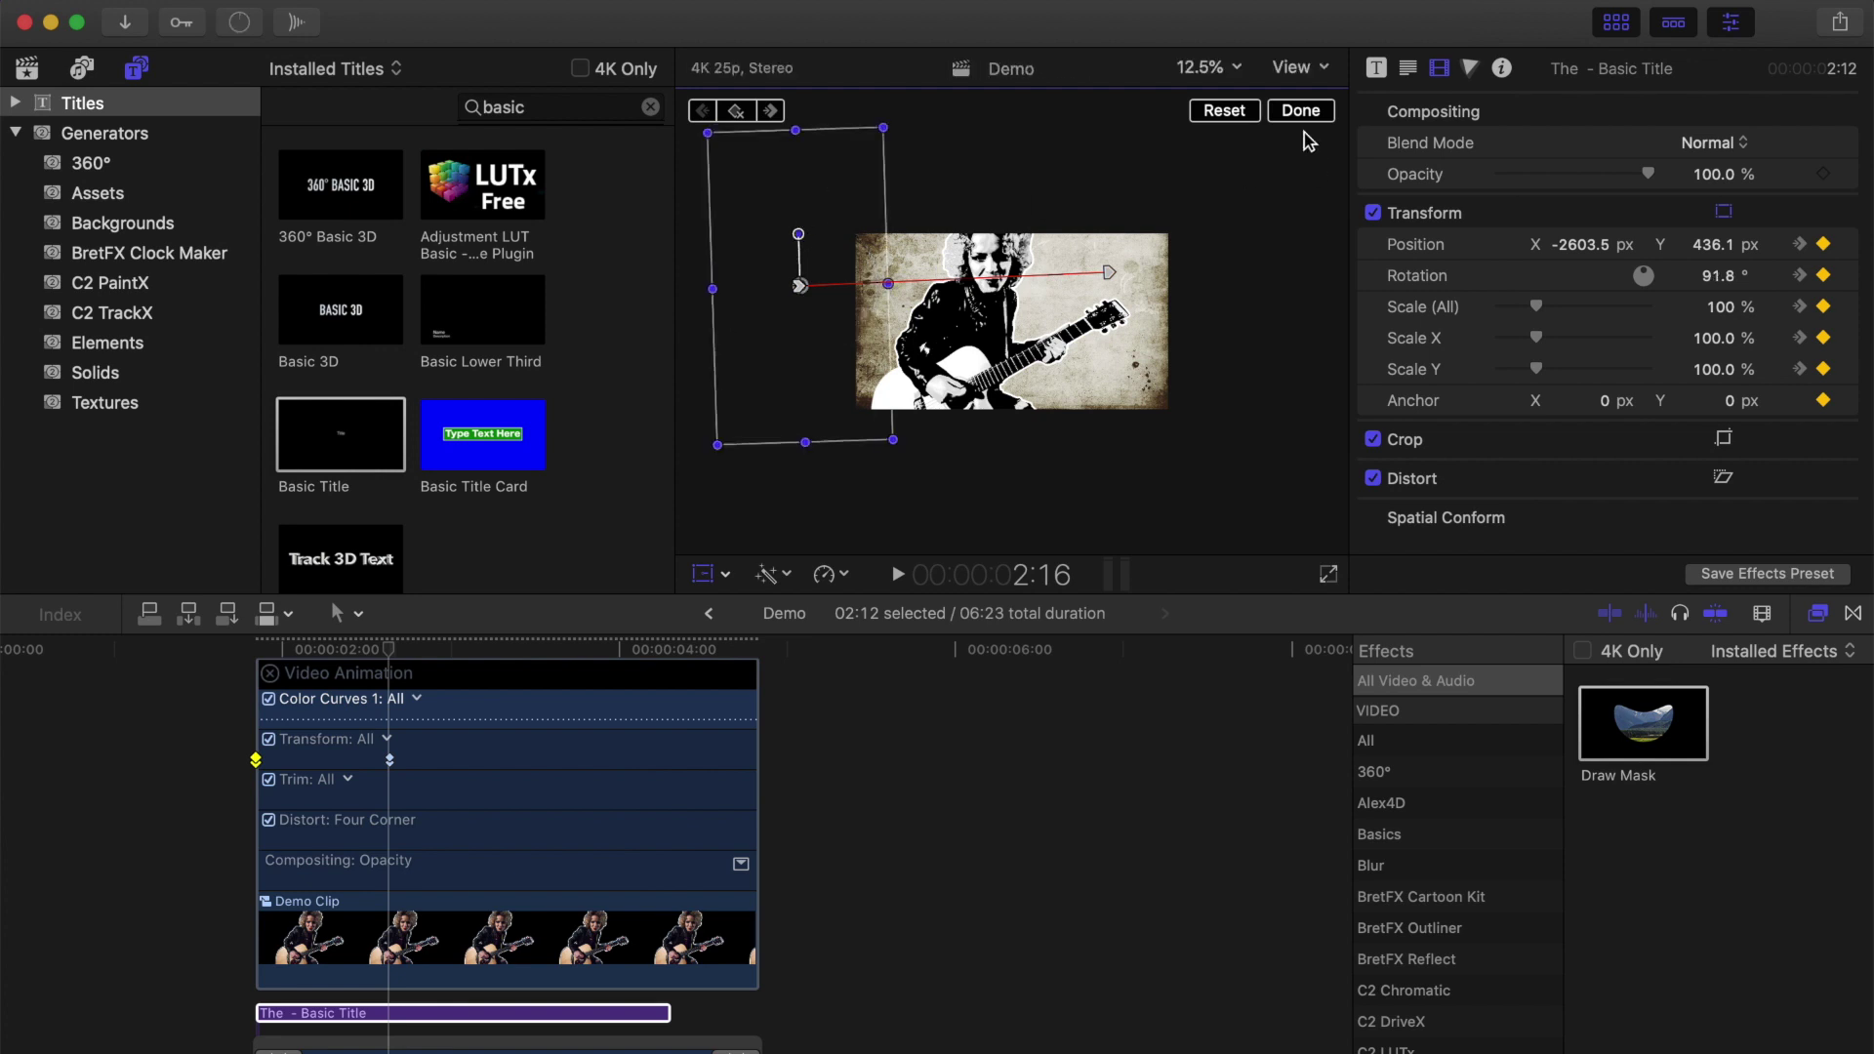
click(1300, 110)
Set the viewer back to Fit and close the animation keyframe view.
click(1210, 68)
click(1236, 88)
key(ctrl+v)
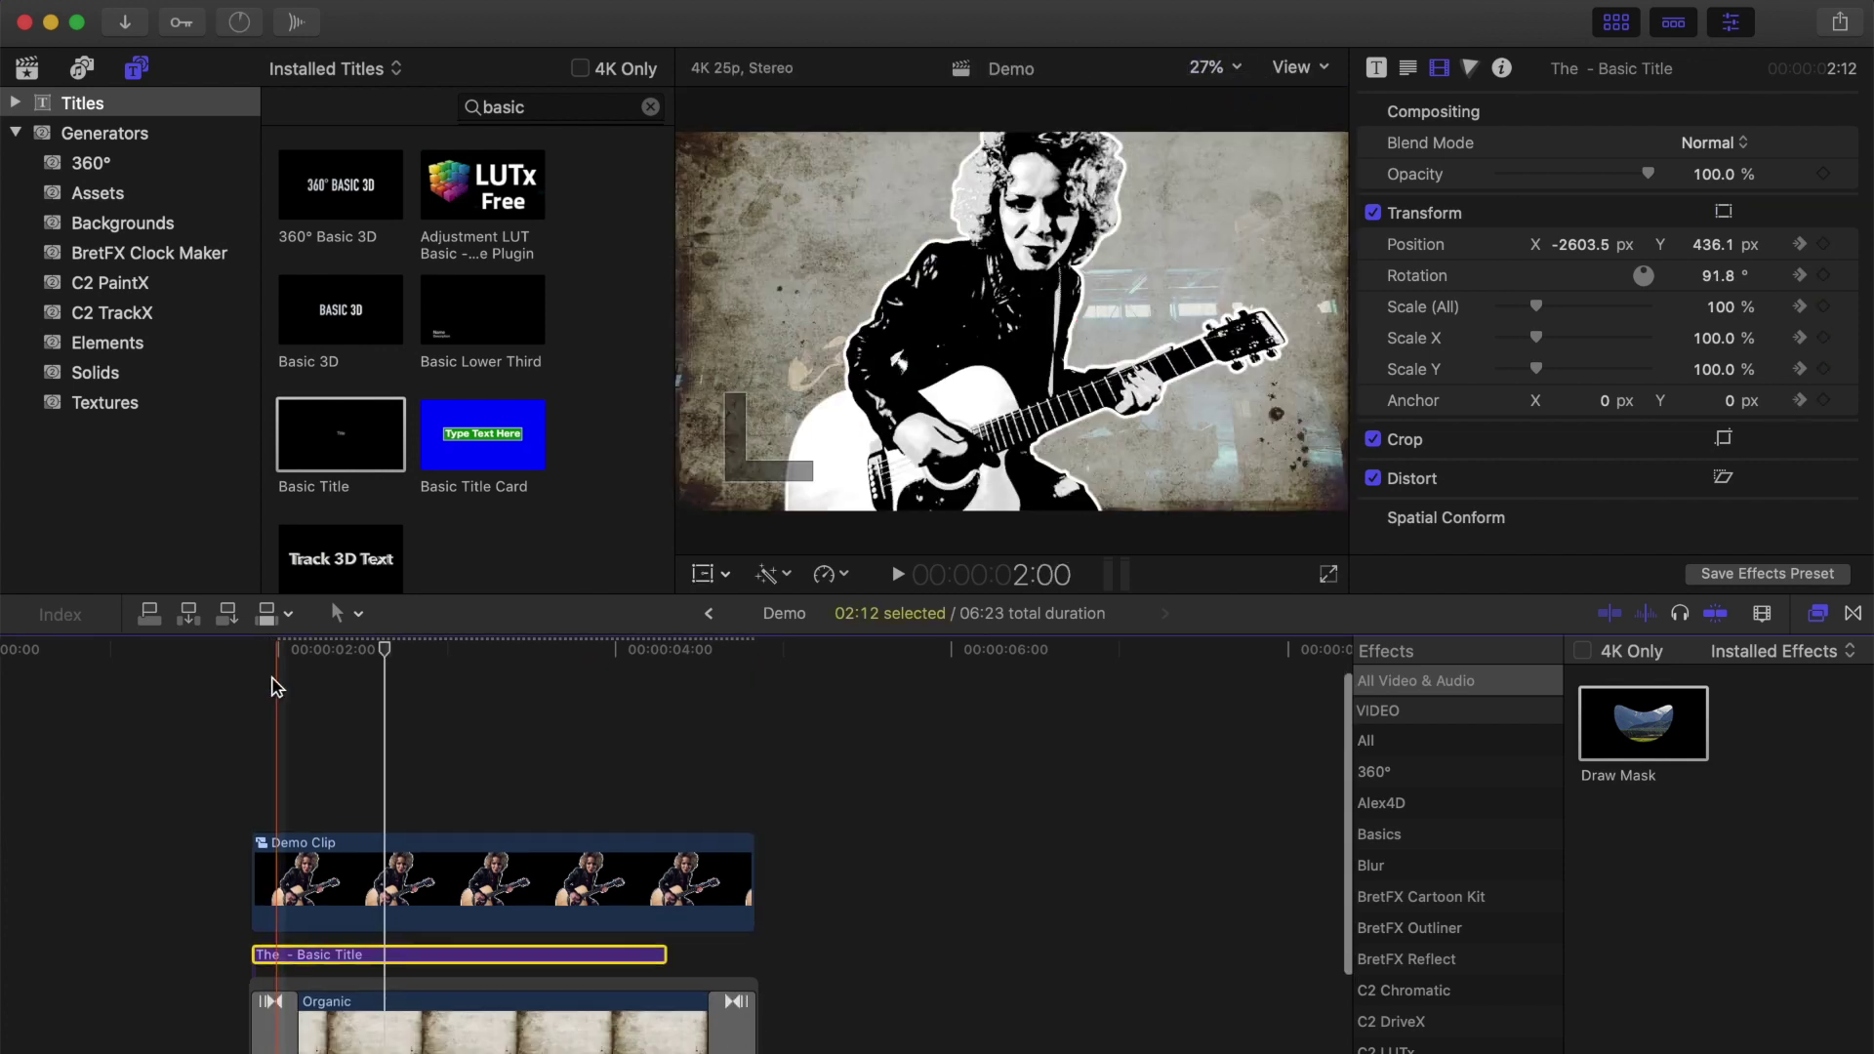
Move the playhead to the start of the timeline at 00:00:00:00.
click(53, 737)
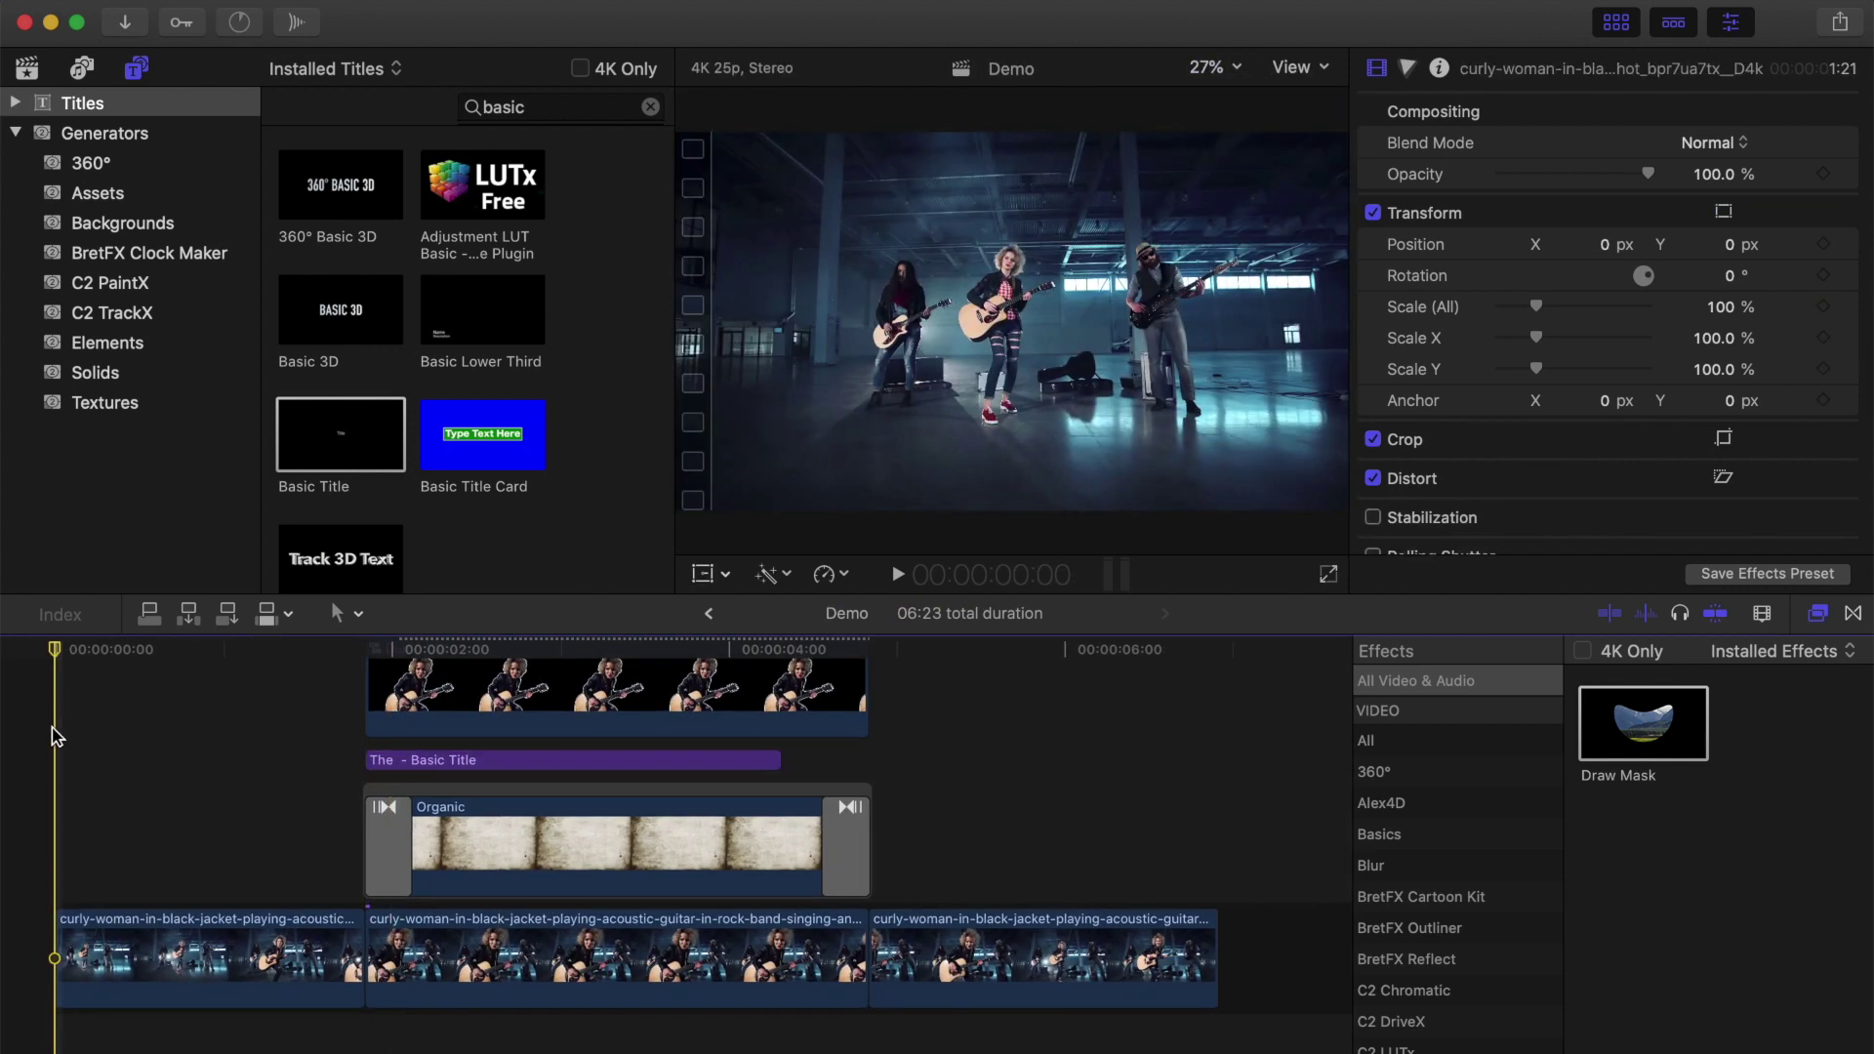